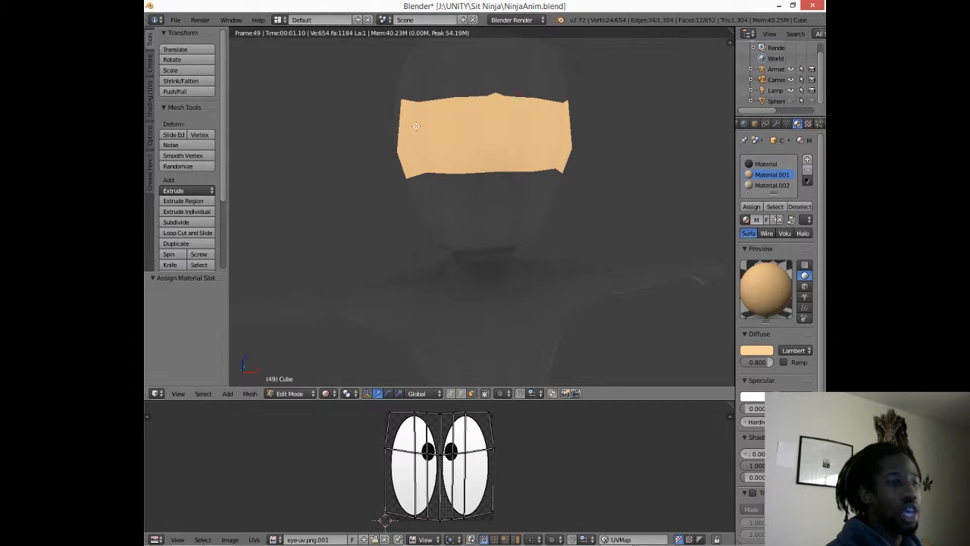
In solid shading, lower the centre vertex on the skin band's upper edge by 0.042 along Z
click(326, 393)
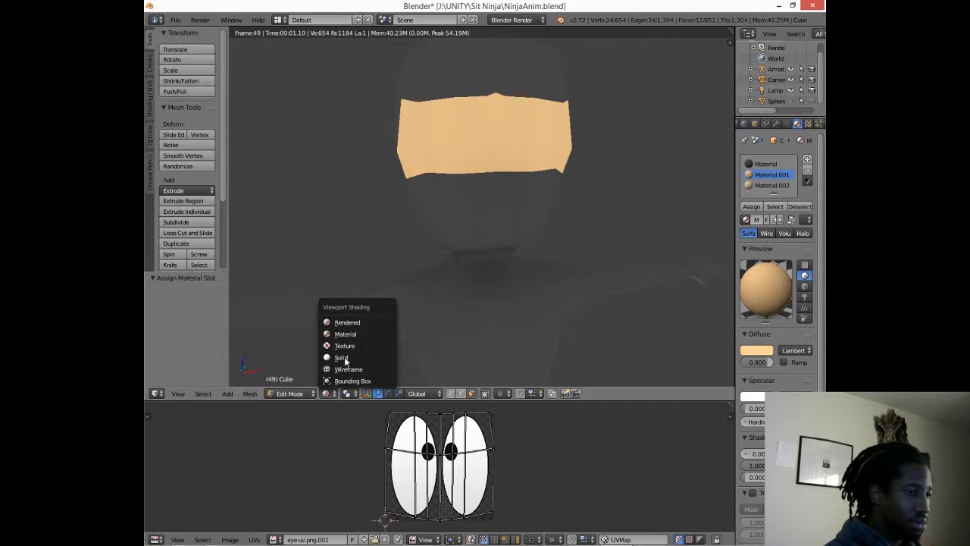
click(341, 357)
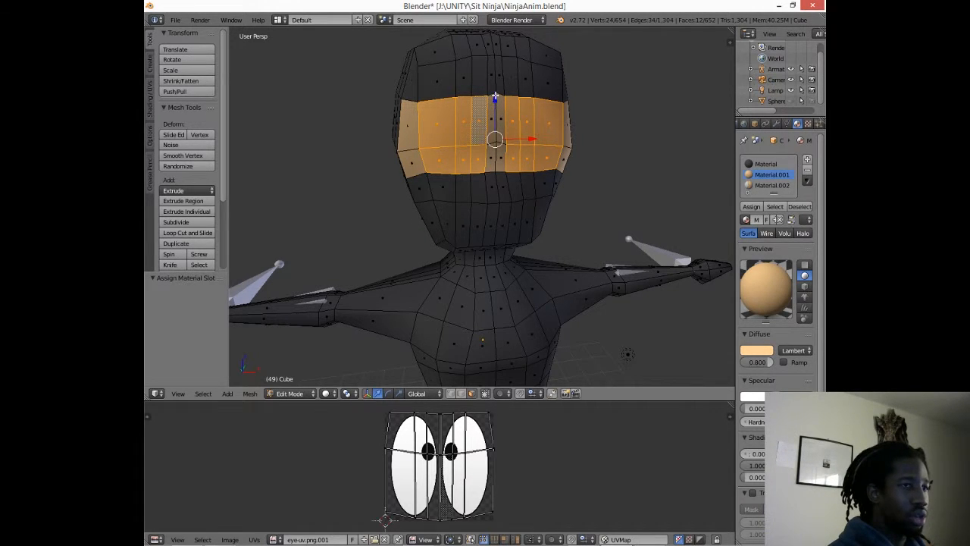
right_click(494, 96)
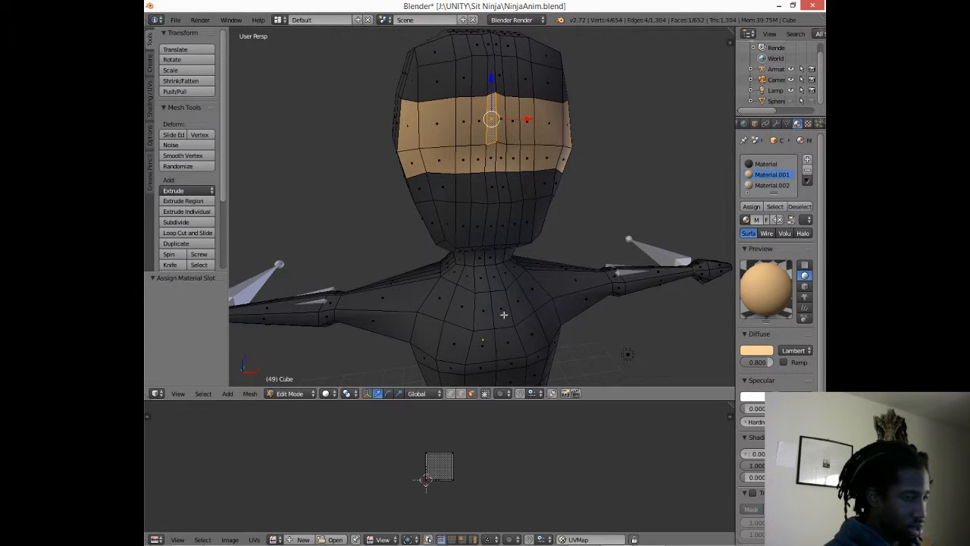
click(461, 394)
right_click(495, 91)
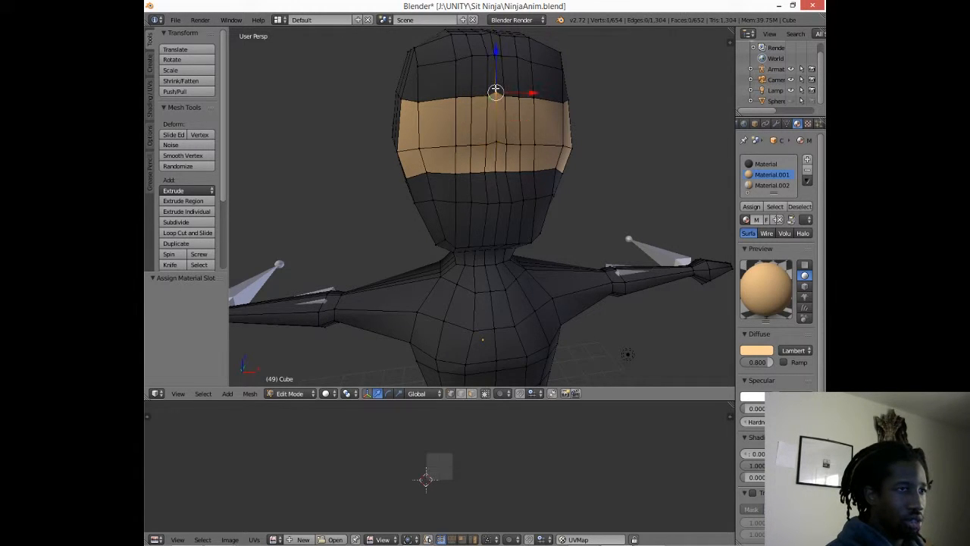
drag(497, 55, 507, 59)
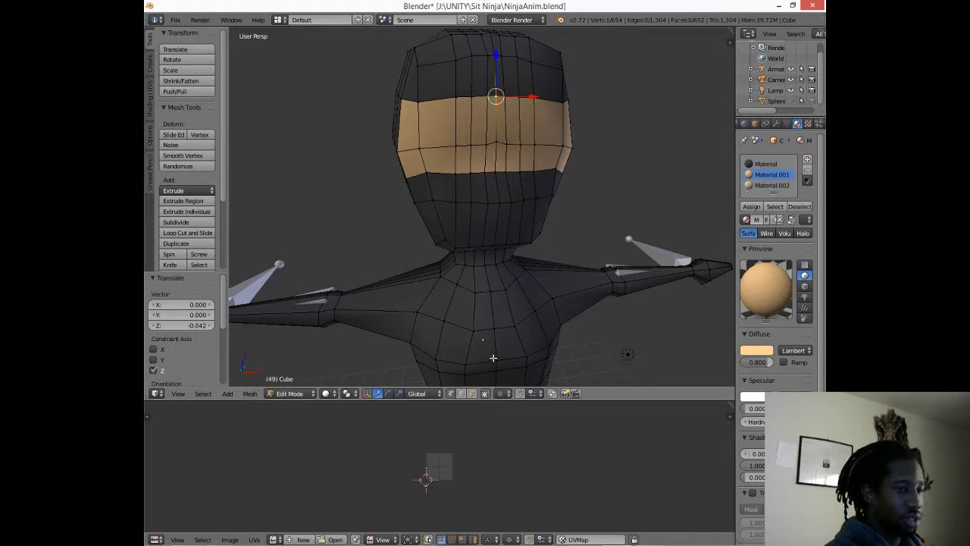
In face select mode, select the six front skin-band faces on the -X side of the nose strip
click(473, 394)
right_click(447, 119)
shift+right_click(461, 115)
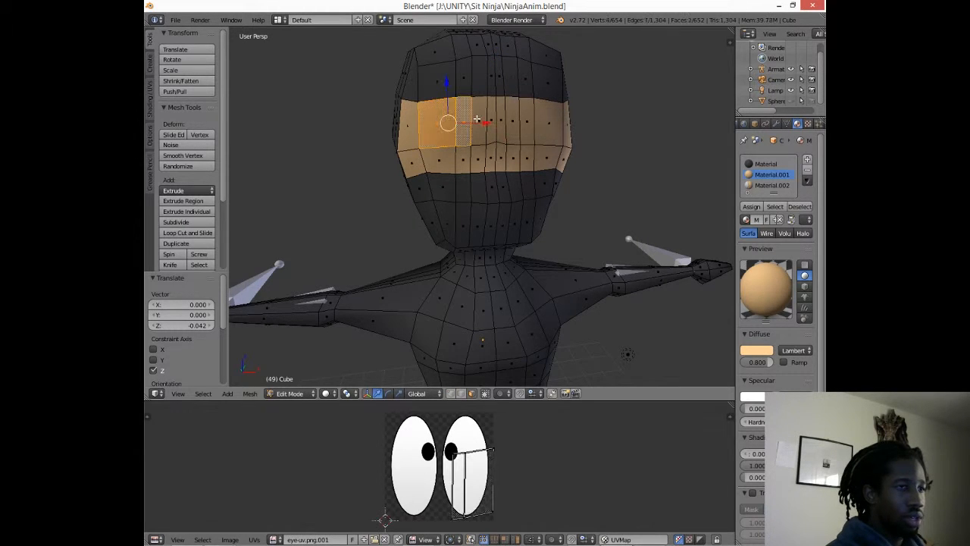
shift+right_click(478, 119)
shift+right_click(477, 154)
shift+right_click(463, 154)
shift+right_click(445, 158)
Add the six matching skin-band faces on the other side of the nose strip to the selection
shift+right_click(541, 117)
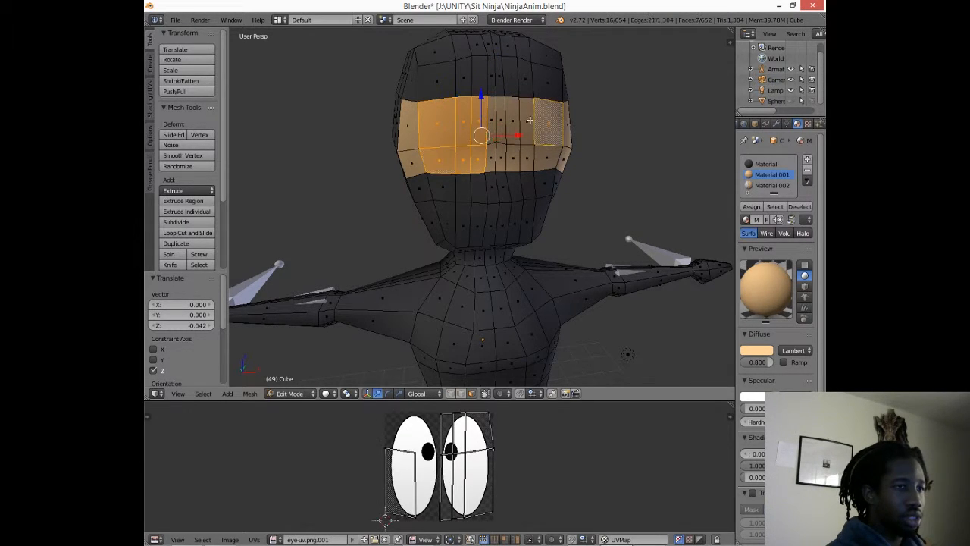
shift+right_click(528, 121)
shift+right_click(515, 121)
shift+right_click(513, 132)
shift+right_click(512, 138)
shift+right_click(515, 150)
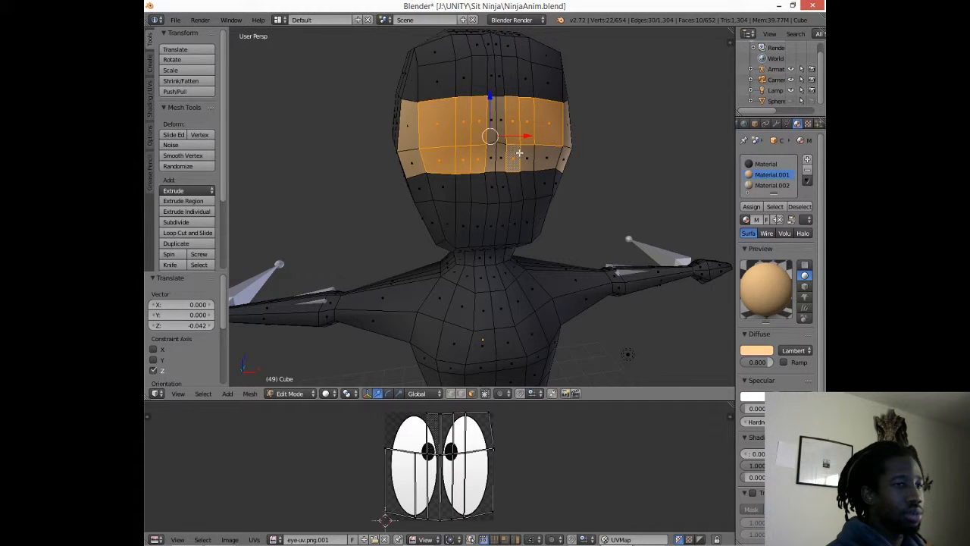
shift+right_click(520, 152)
shift+right_click(539, 153)
shift+right_click(516, 156)
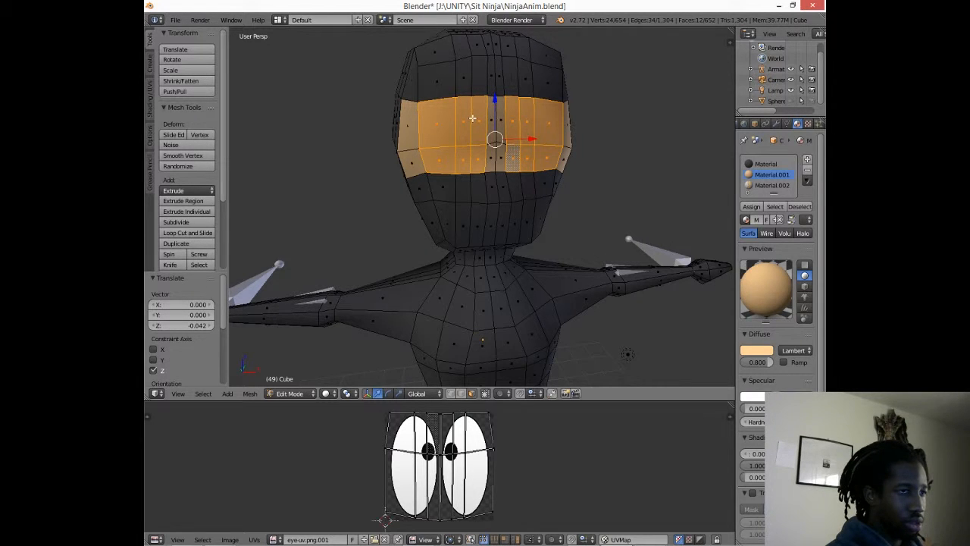
Try to merge the selected faces into a single face per eye, and undo the merge
key(shift+f)
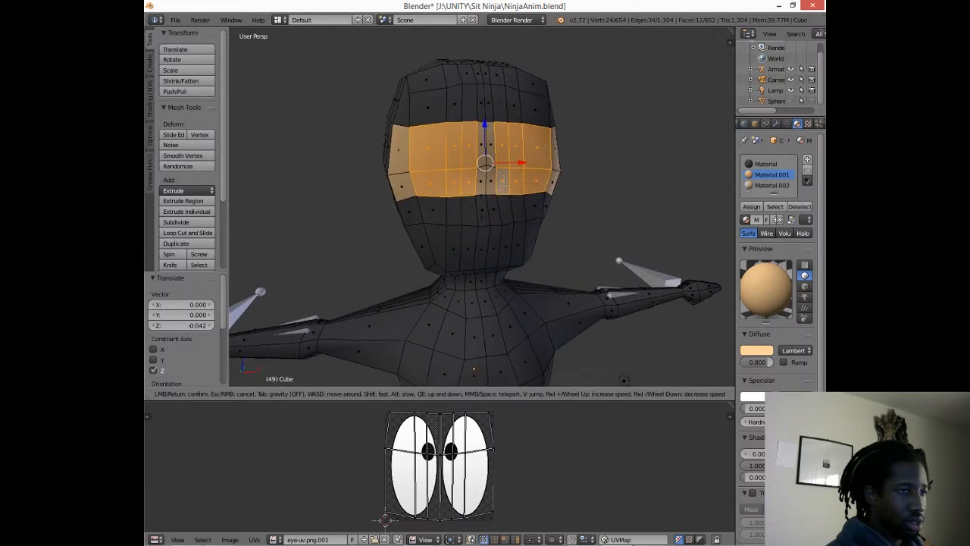
click(481, 206)
key(ctrl+f)
key(Escape)
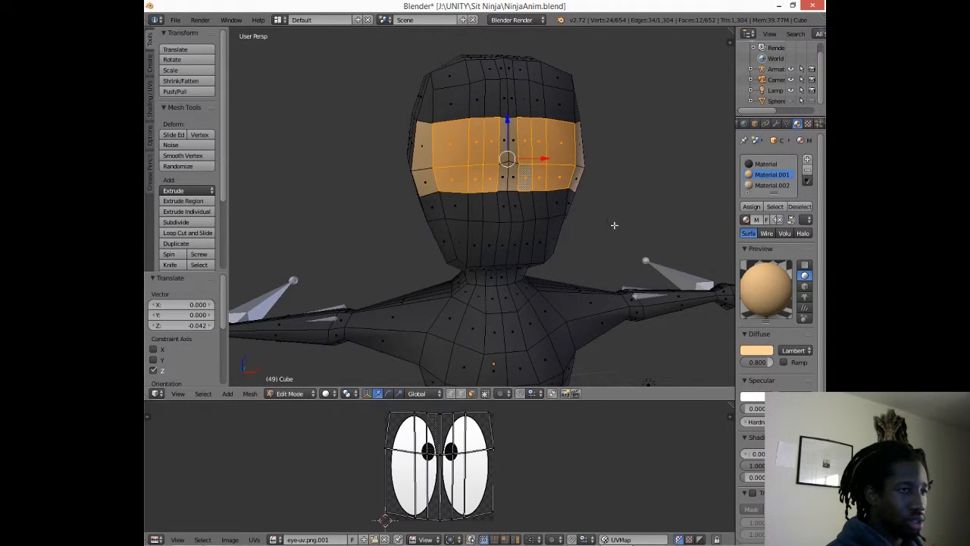
key(f)
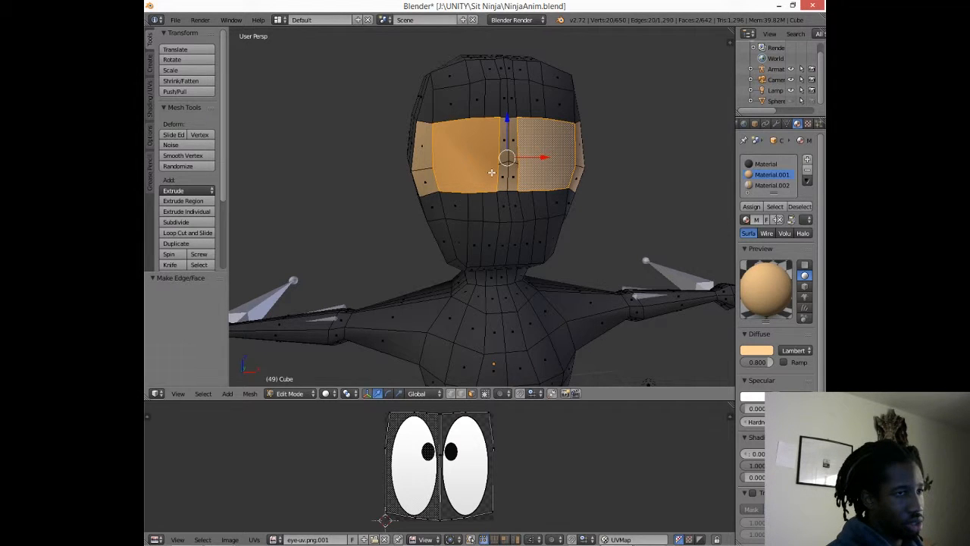
mouse_move(488, 175)
middle_down()
mouse_move(530, 178)
mouse_move(528, 159)
mouse_move(476, 172)
mouse_move(507, 162)
mouse_move(487, 169)
middle_up()
key(ctrl+z)
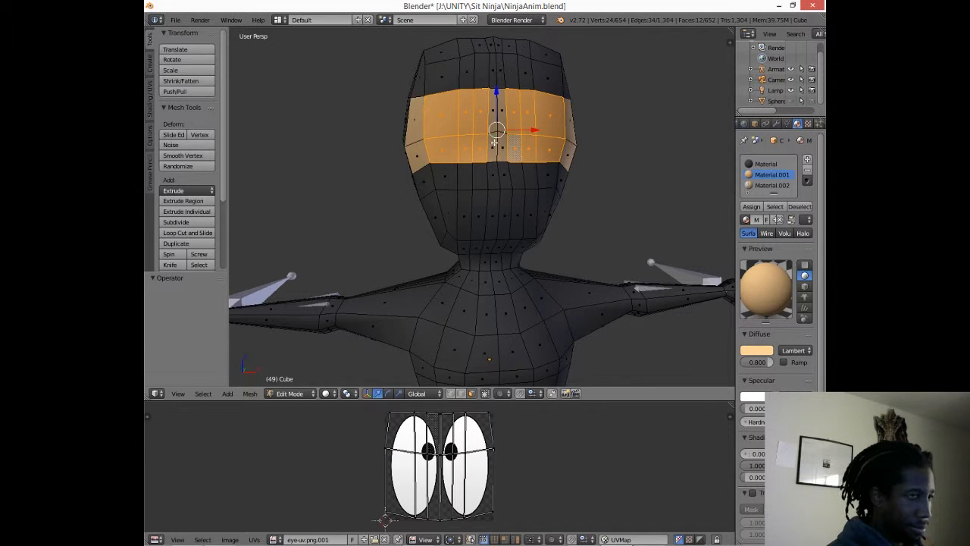
key(e)
key(Escape)
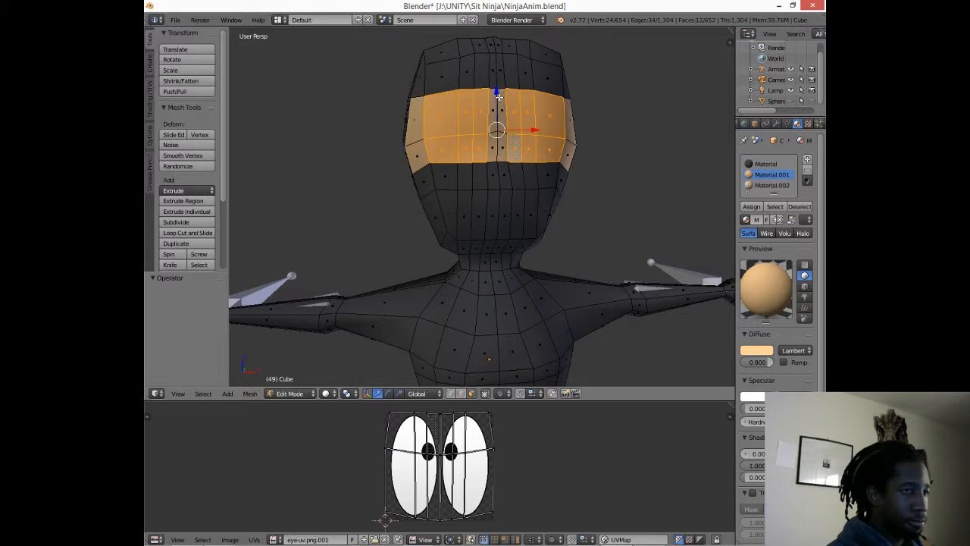
drag(499, 97, 501, 121)
key(ctrl+z)
Duplicate the twelve selected eye faces in place and move the copy -0.010 along Y, in front of the face
key(e)
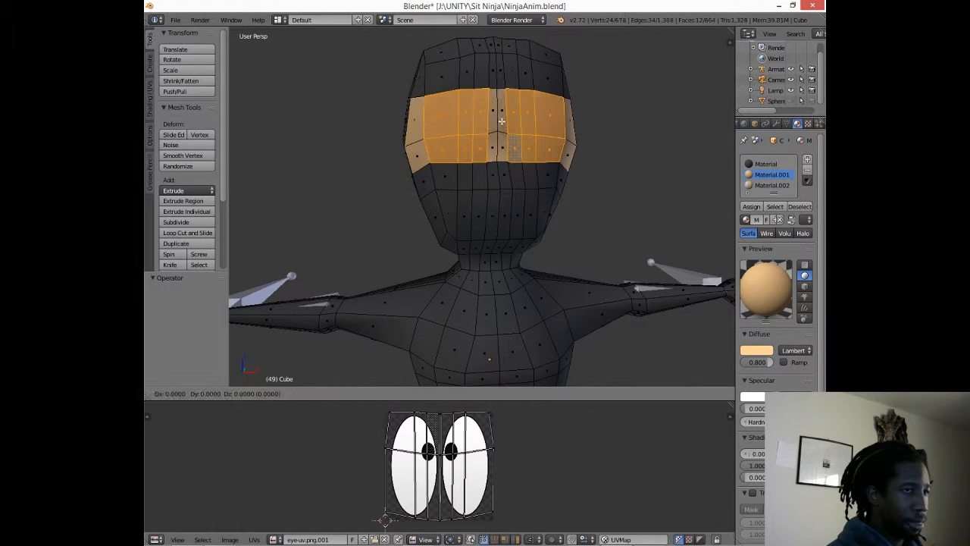
key(Escape)
middle_drag(492, 149, 524, 163)
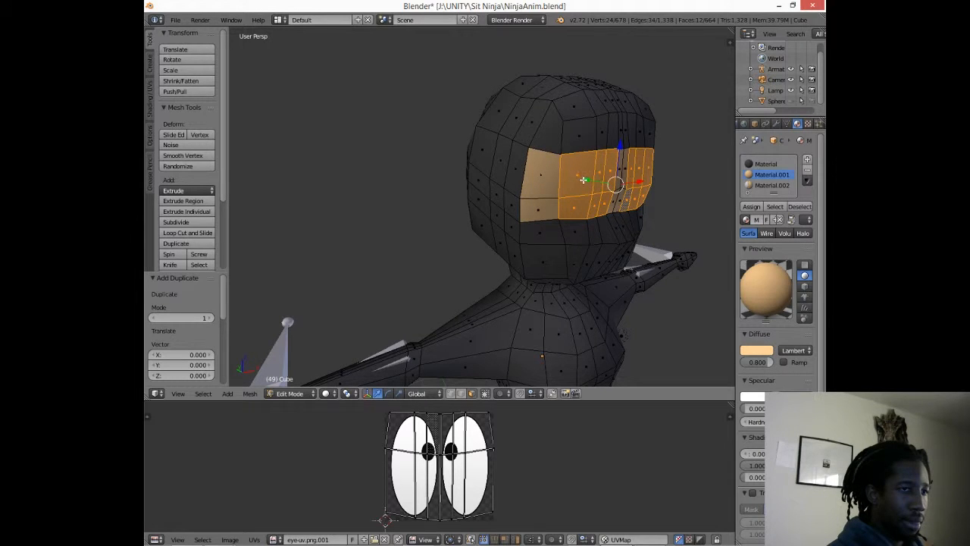
key(s)
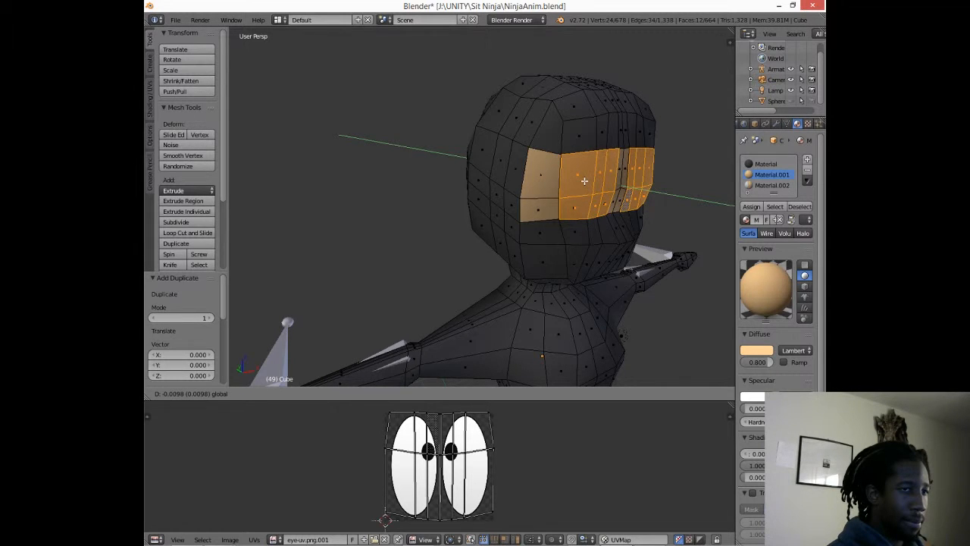
click(584, 180)
middle_drag(578, 223, 547, 223)
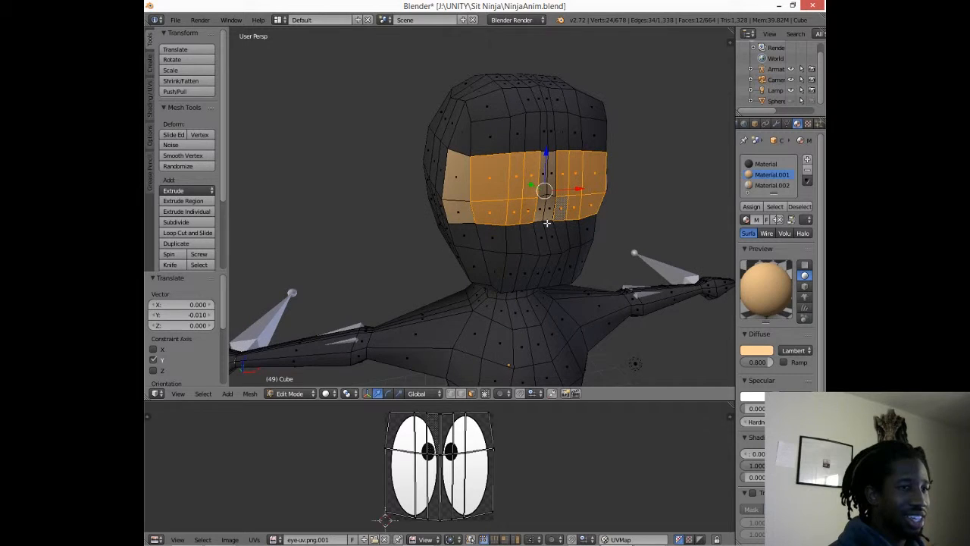
Assign Material.002 to the duplicated eye faces and set its diffuse colour to white
click(767, 185)
click(751, 206)
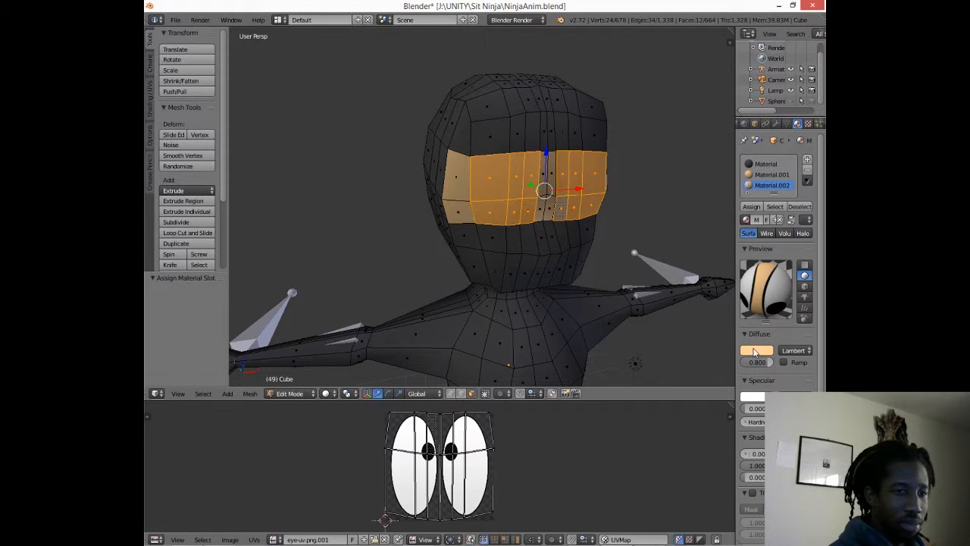
click(757, 352)
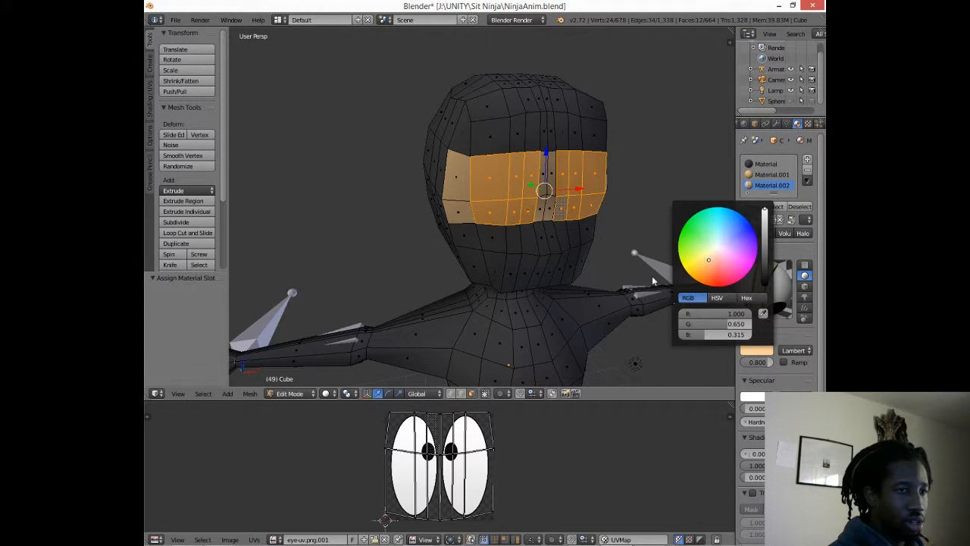
drag(714, 327, 754, 337)
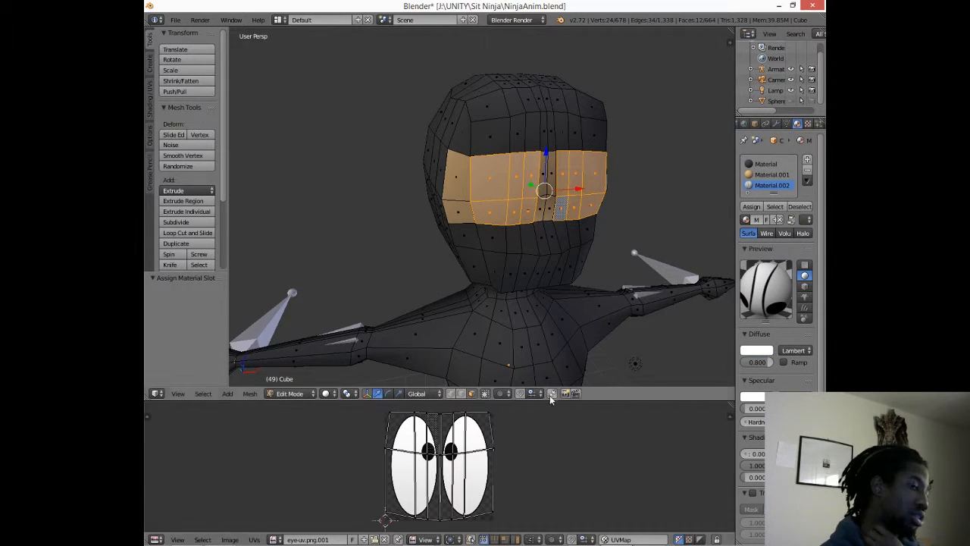
Preview the textured eyes in rendered shading and return the viewport to solid shading
click(330, 394)
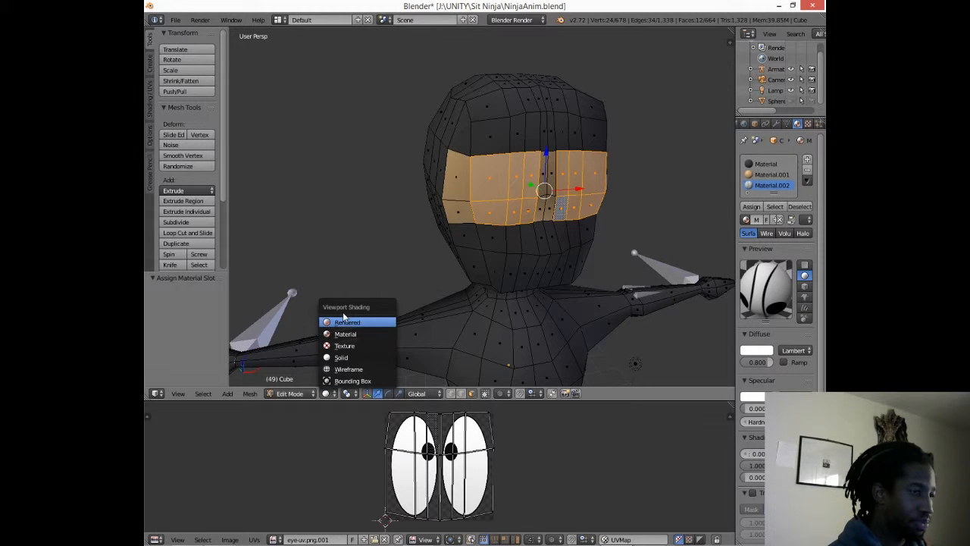
click(347, 324)
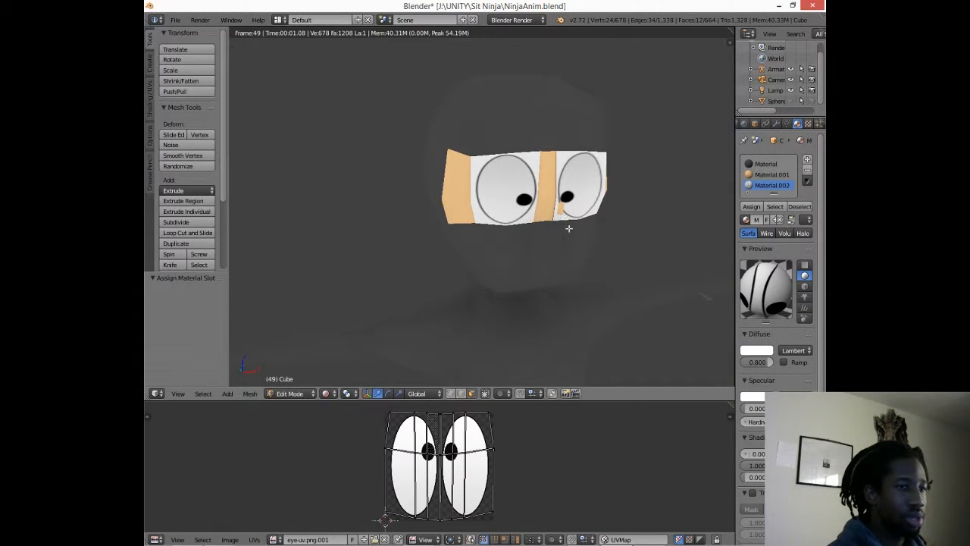
click(329, 392)
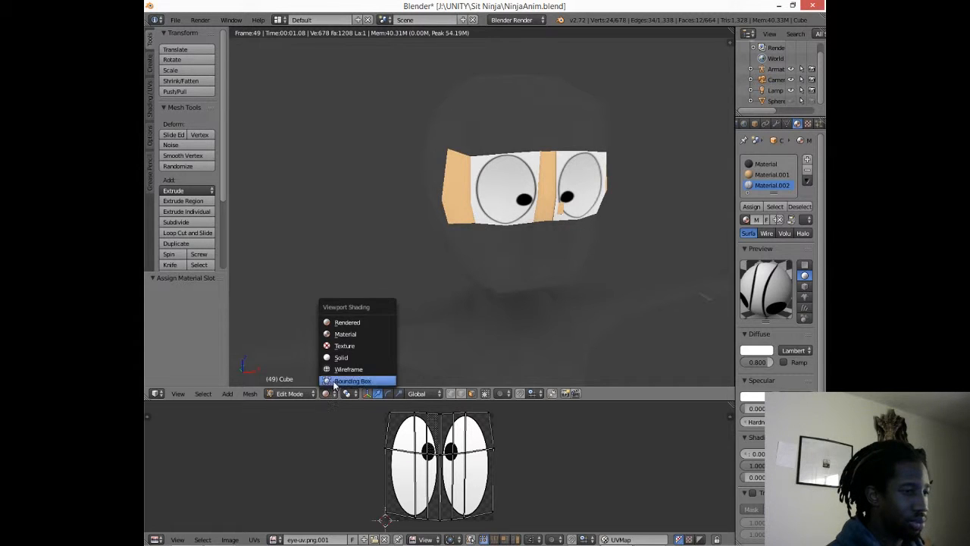
click(340, 357)
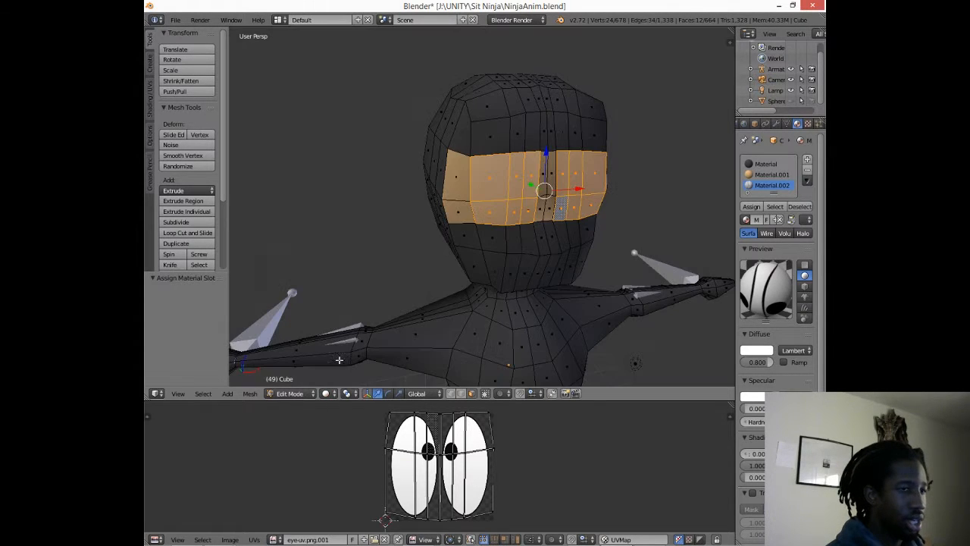
Move the duplicated eye faces another -0.025 along Y, away from the face
key(g)
key(y)
click(533, 187)
Examine in rendered shading how far the eye faces stand off the head, from the front and side
middle_drag(504, 244, 330, 187)
middle_drag(321, 219, 424, 220)
click(326, 393)
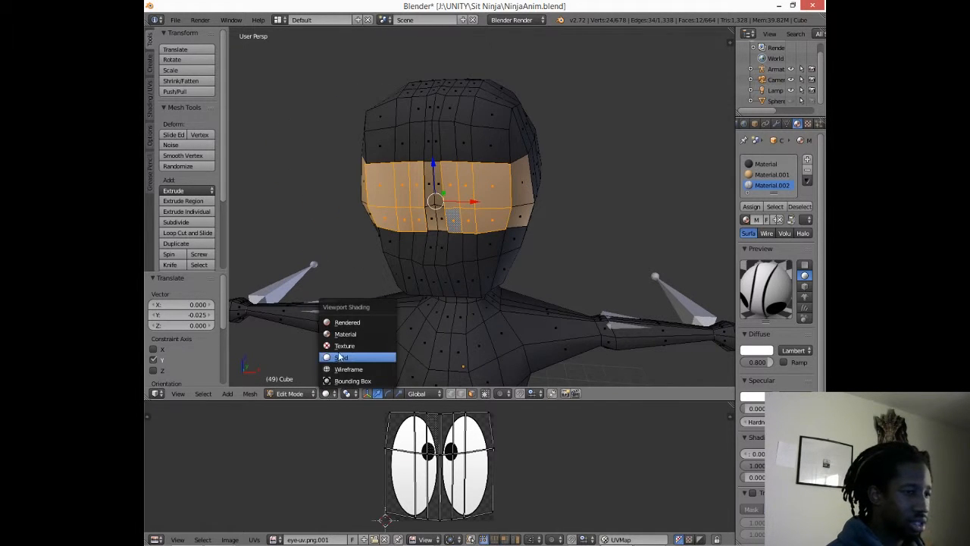
click(345, 322)
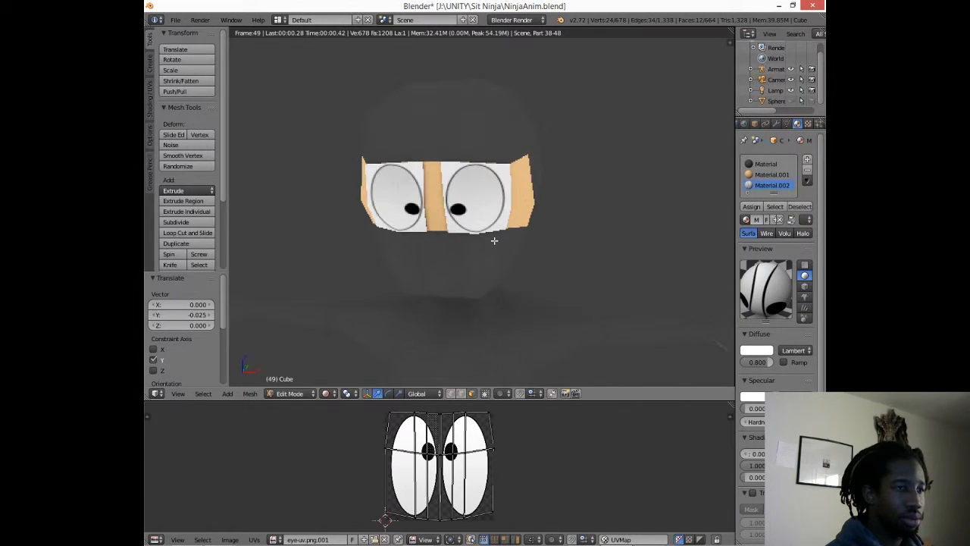
middle_drag(483, 245, 414, 280)
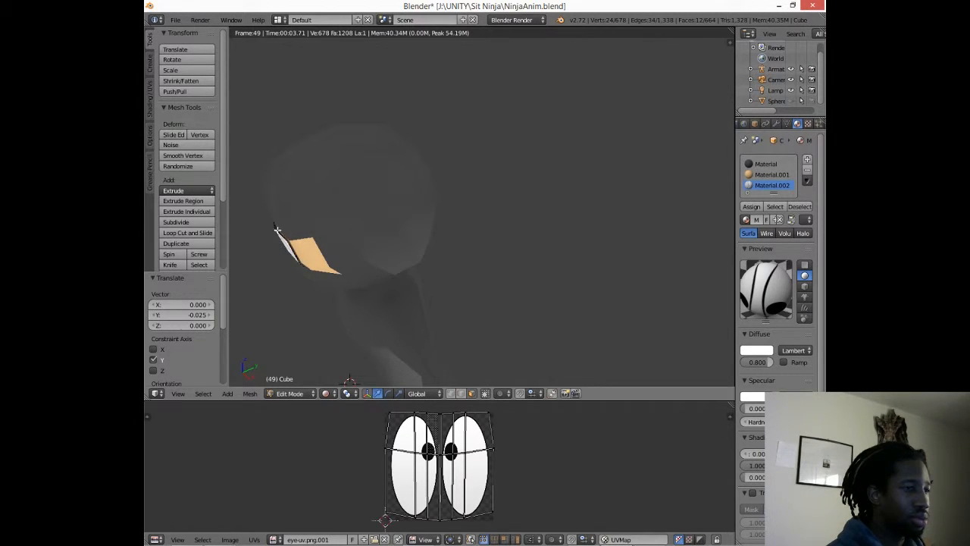
scroll(285, 255, up, 2)
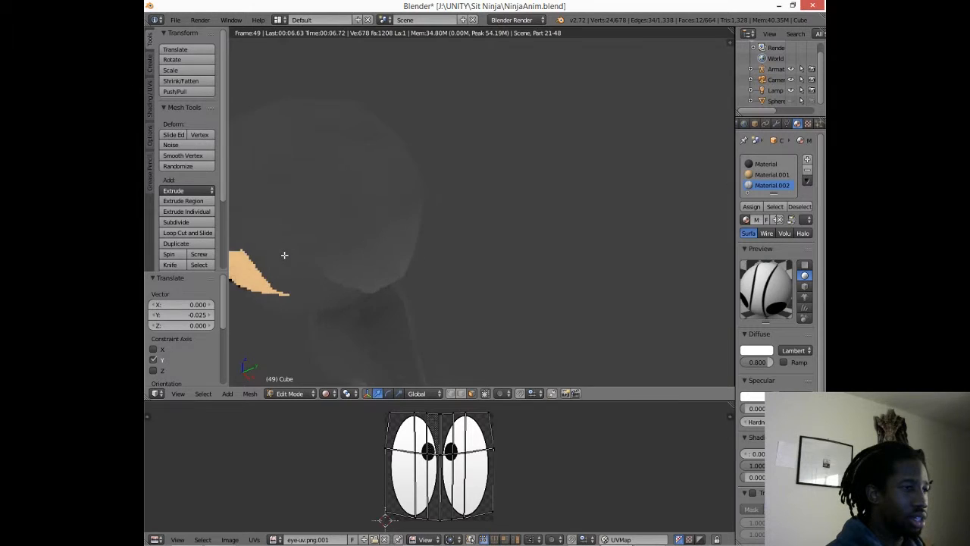
scroll(287, 255, up, 1)
shift+middle_drag(324, 256, 398, 261)
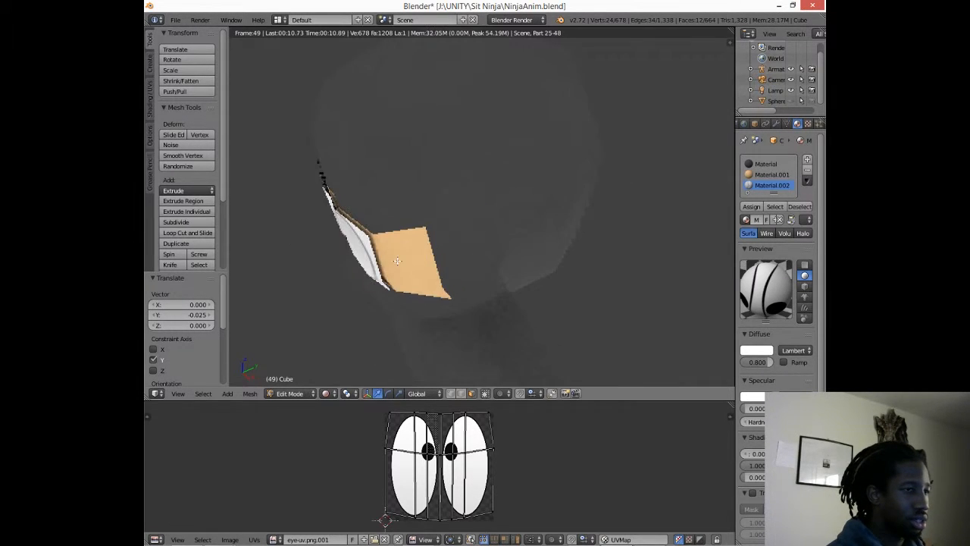
scroll(382, 254, up, 2)
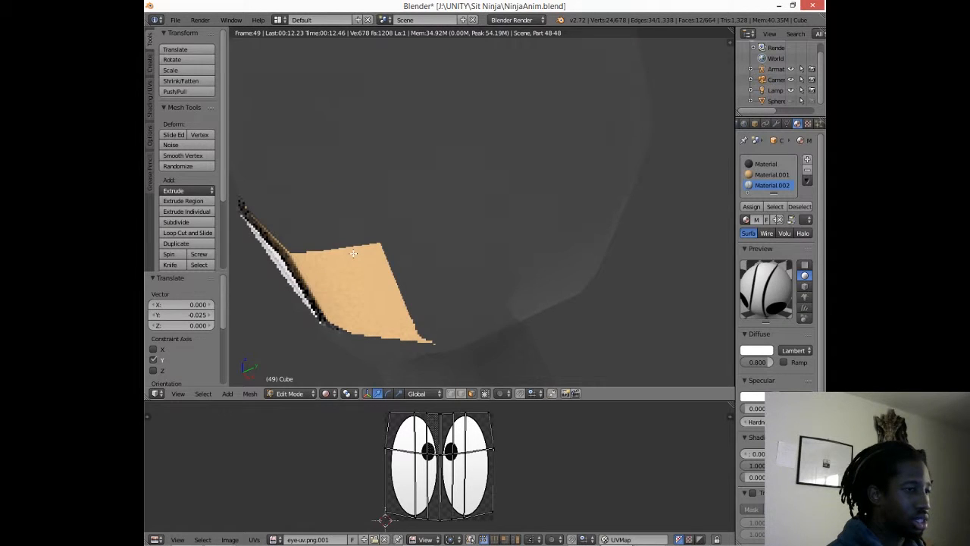
middle_drag(375, 251, 358, 274)
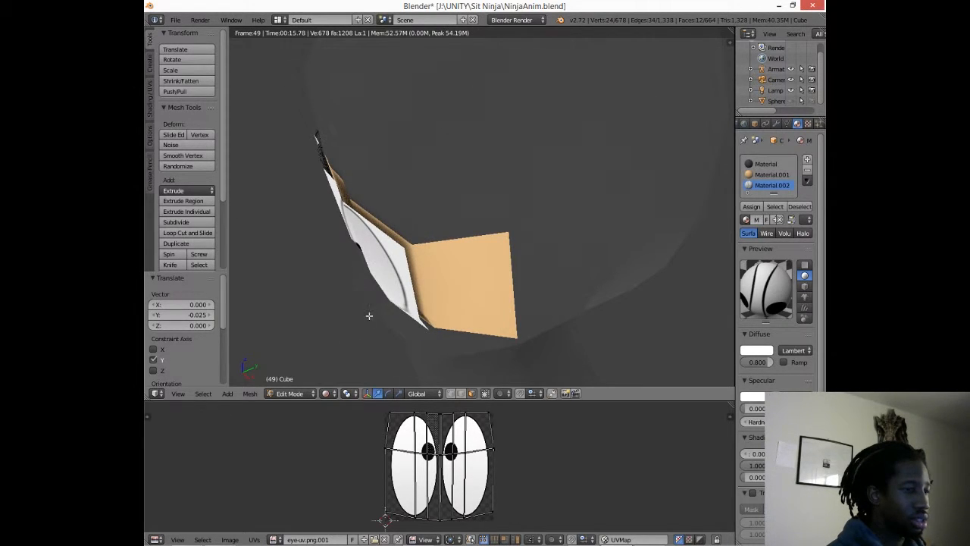
key(Tab)
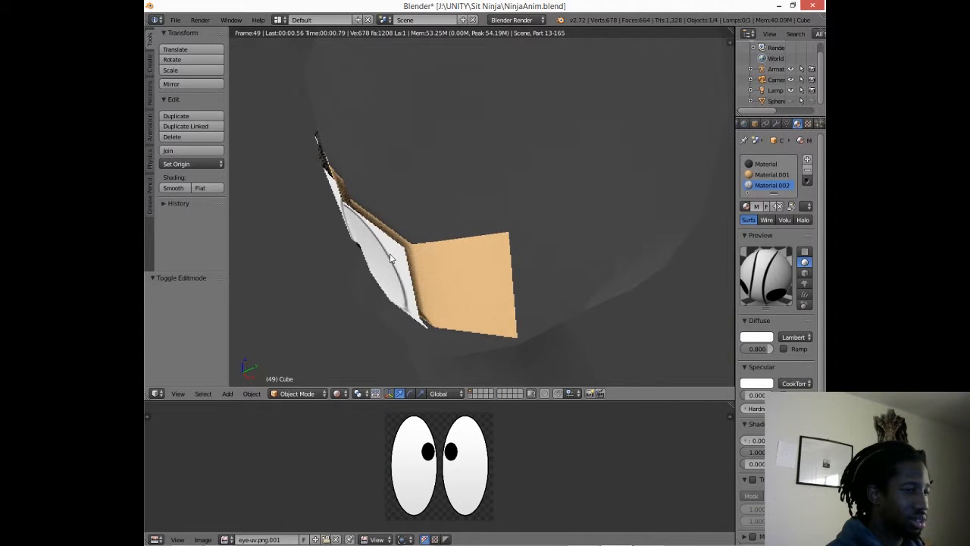
key(Tab)
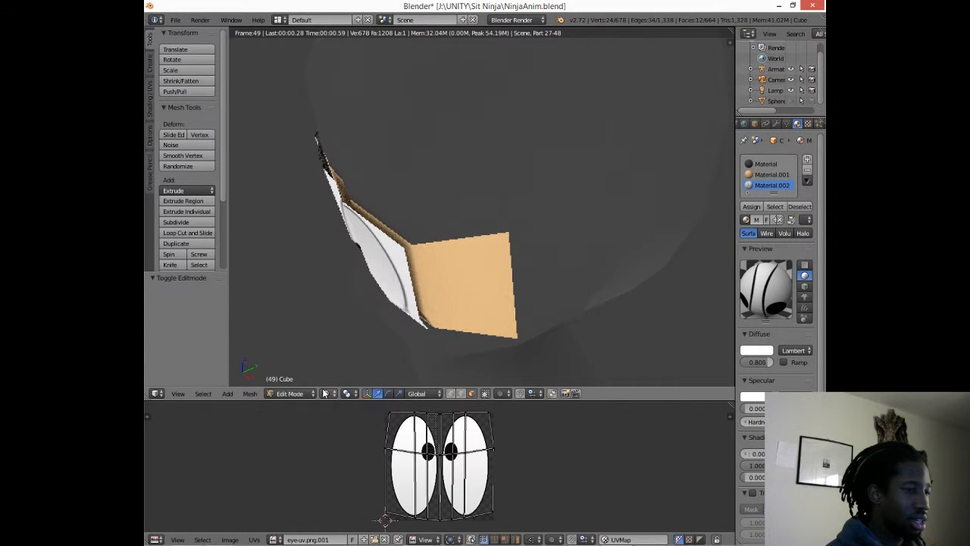
In solid shading, move the duplicated eye faces back toward the head by 0.023 along Y
click(325, 392)
click(342, 354)
drag(393, 213, 399, 211)
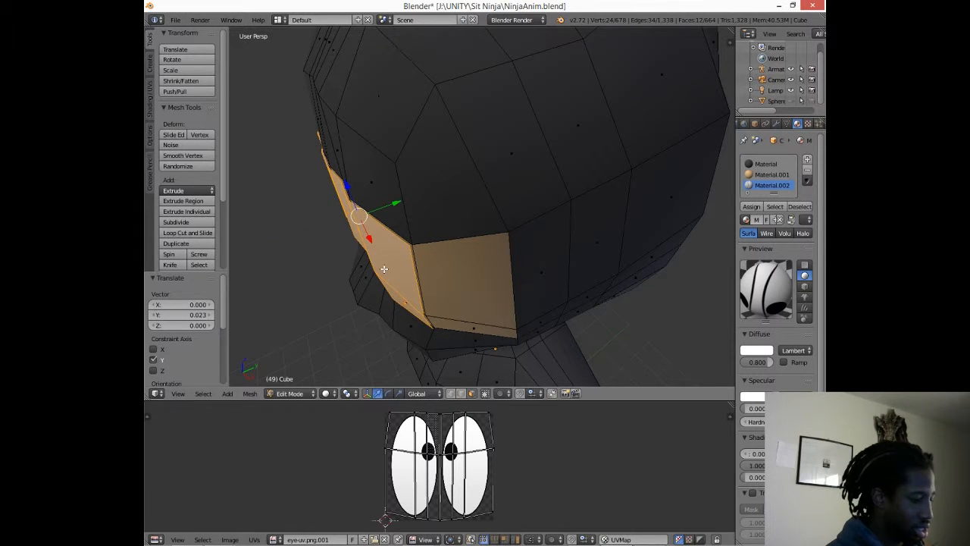
Examine in rendered shading how closely the eye faces sit against the head, from the side and front
click(327, 393)
click(350, 323)
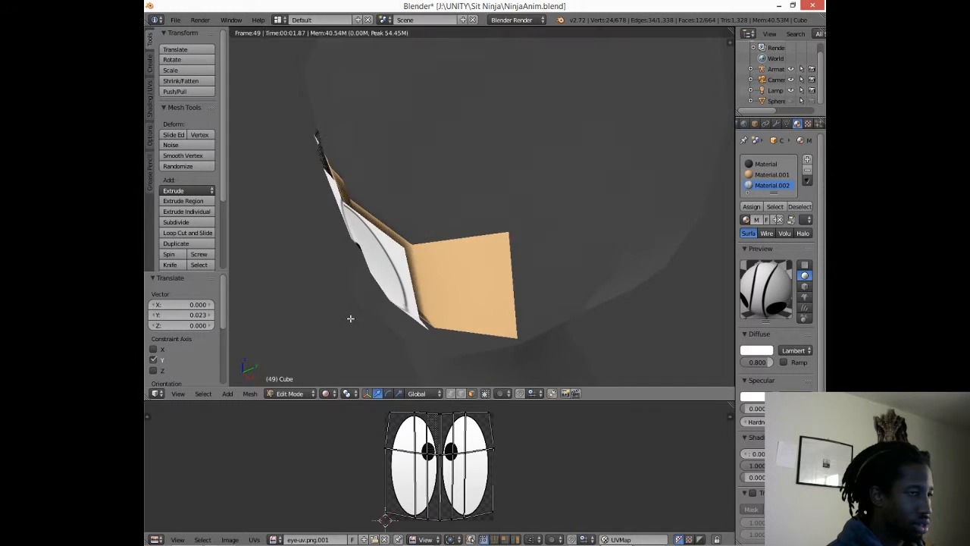
middle_drag(429, 271, 442, 264)
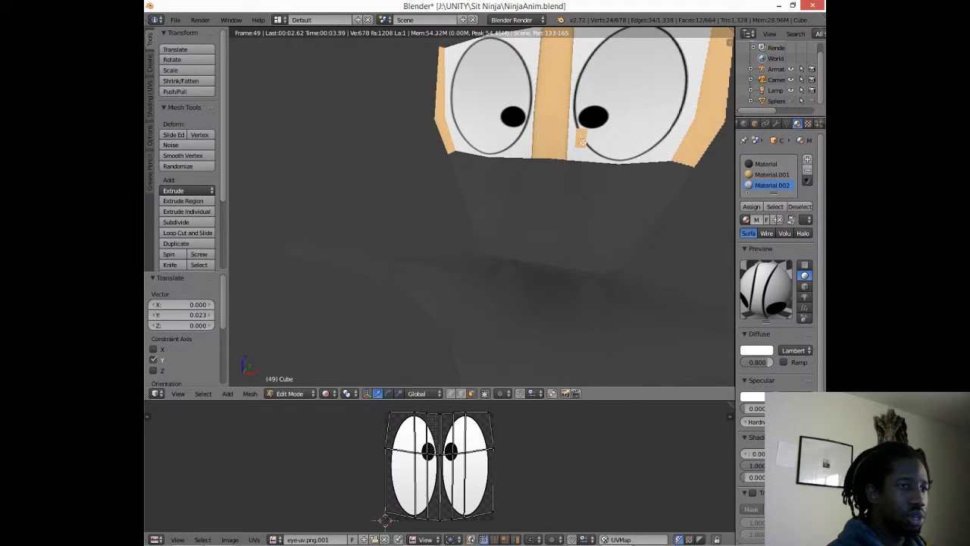
scroll(563, 154, down, 2)
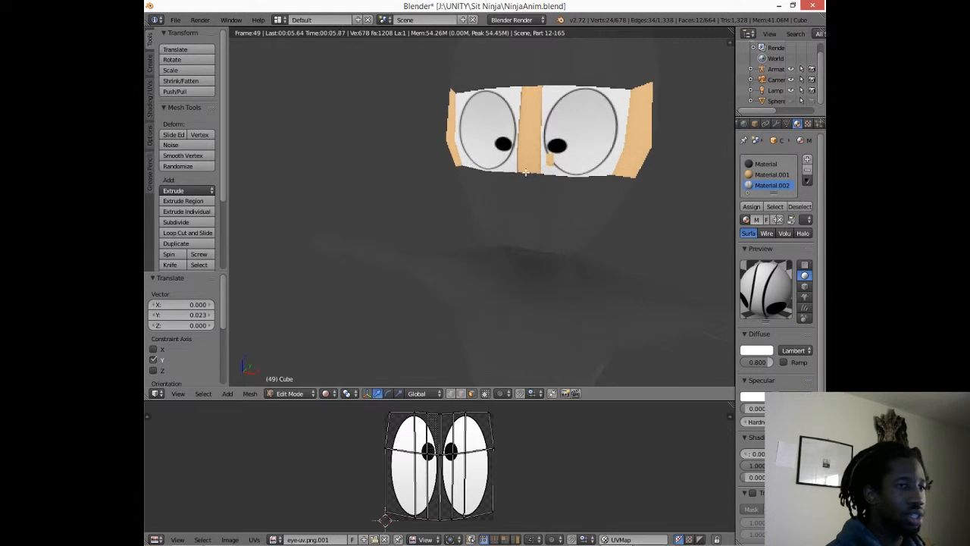
scroll(509, 182, down, 1)
middle_drag(510, 182, 544, 187)
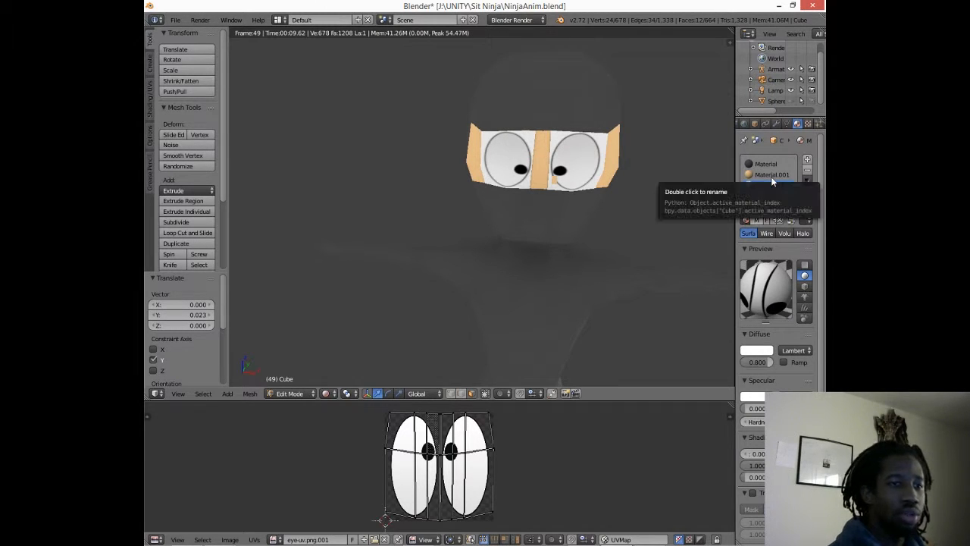
Rename the skin-coloured material Material.001 as Skin
click(771, 176)
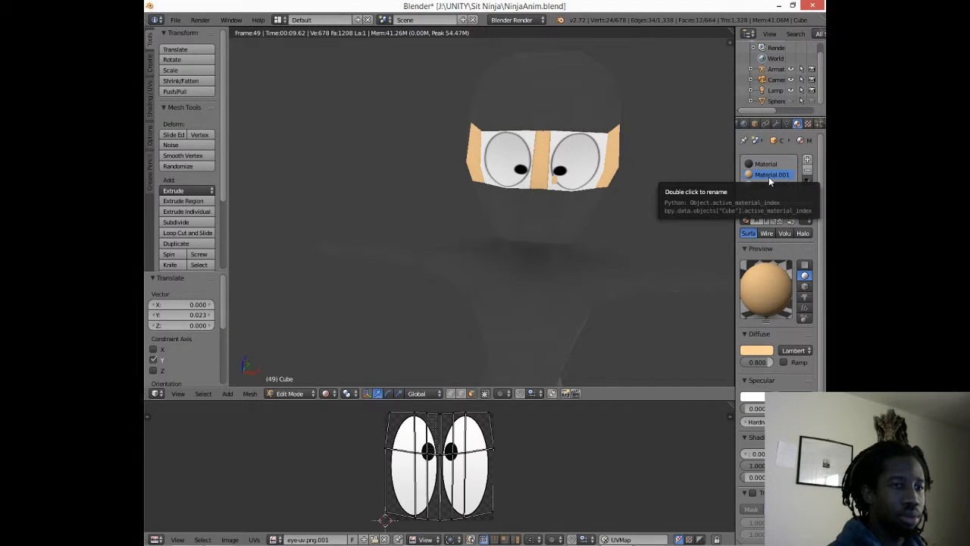
double_click(768, 175)
text(S)
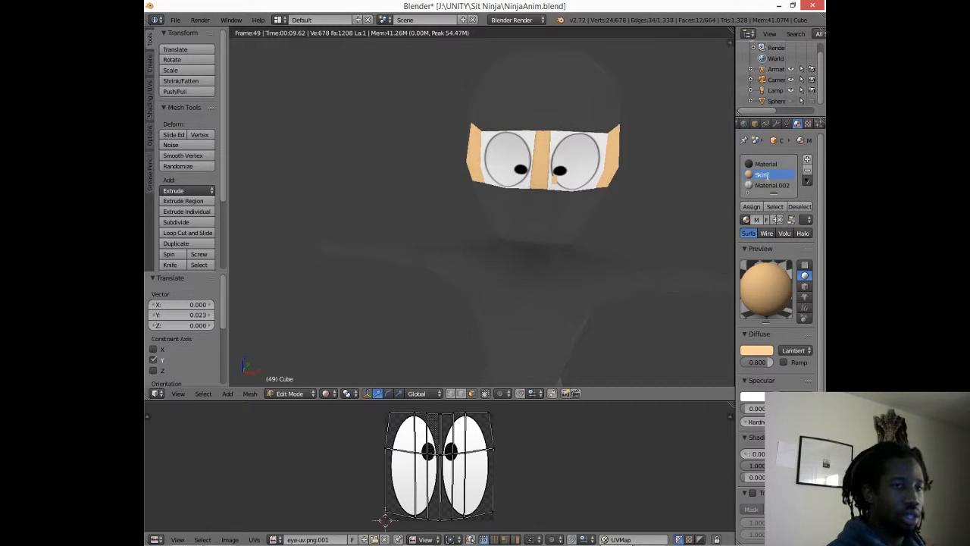
text(kin)
key(Return)
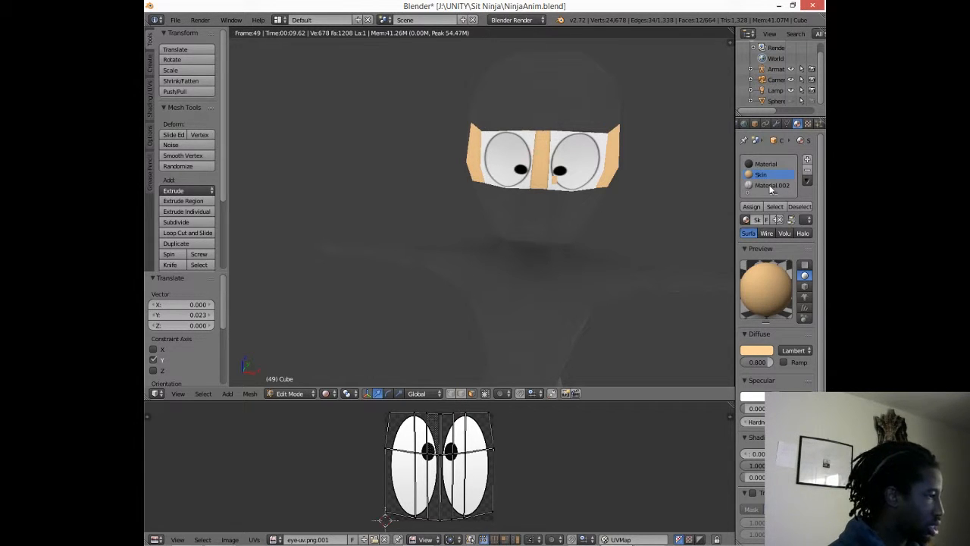
Rename the eye-textured material Material.002 as Eyes
click(770, 186)
double_click(770, 187)
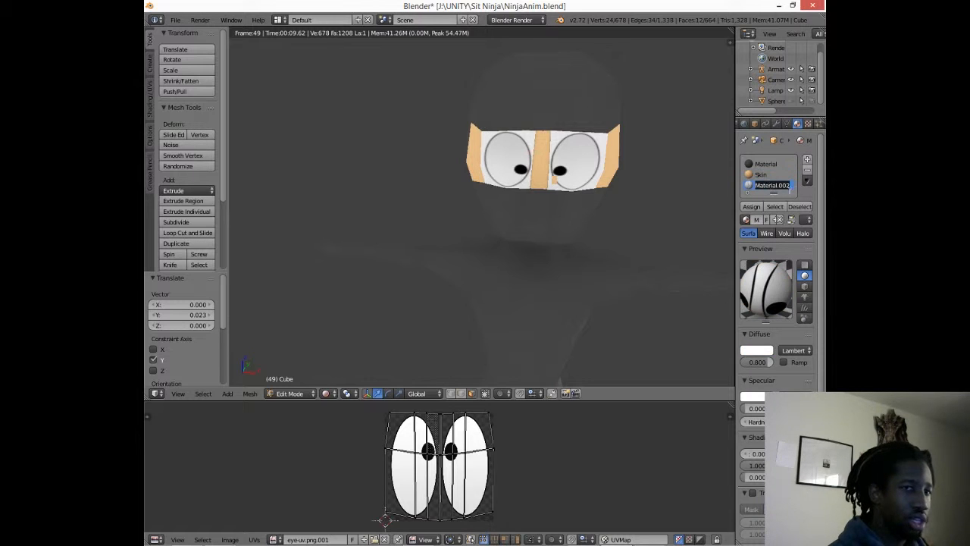
text(Eyes)
key(Return)
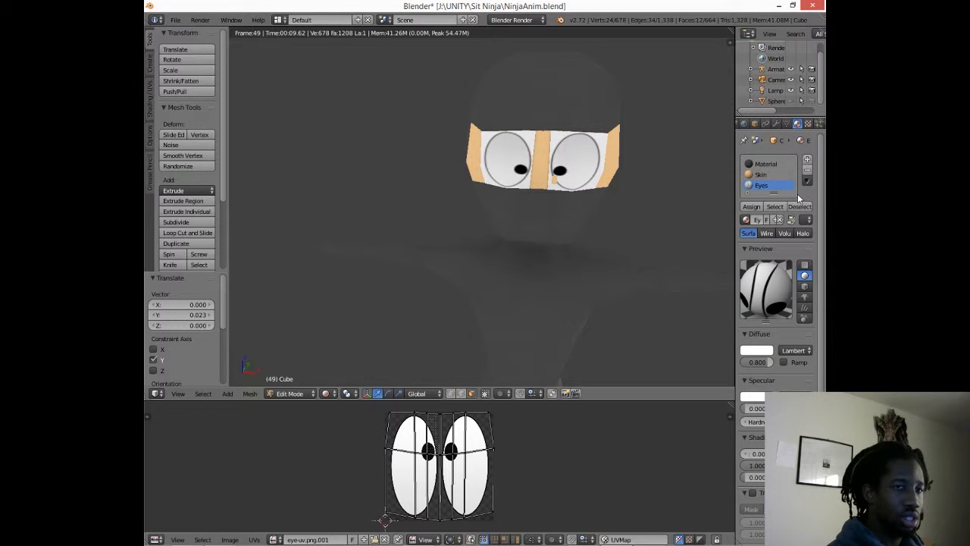
Export the character as Autodesk FBX over 100kAnimV2.fbx in the Unity project's models folder
click(175, 21)
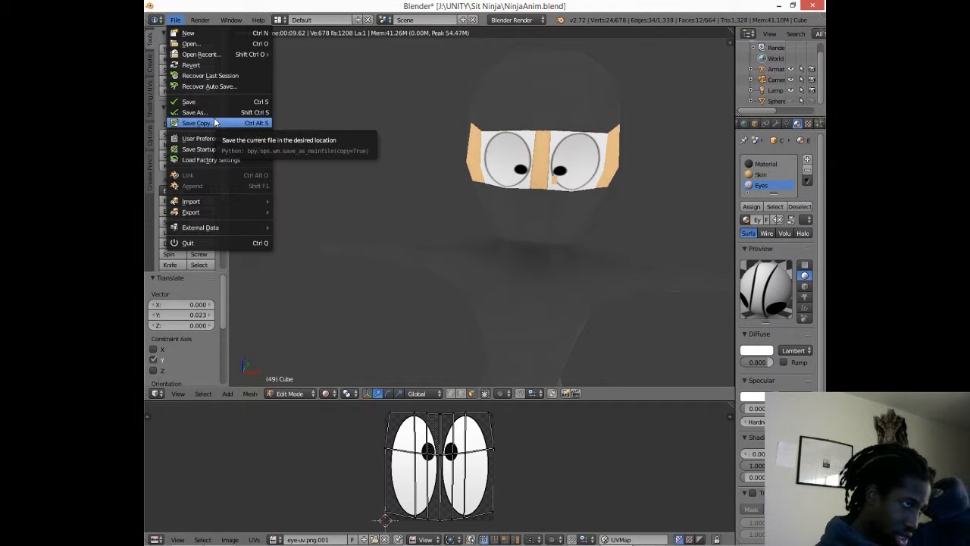
mouse_move(209, 212)
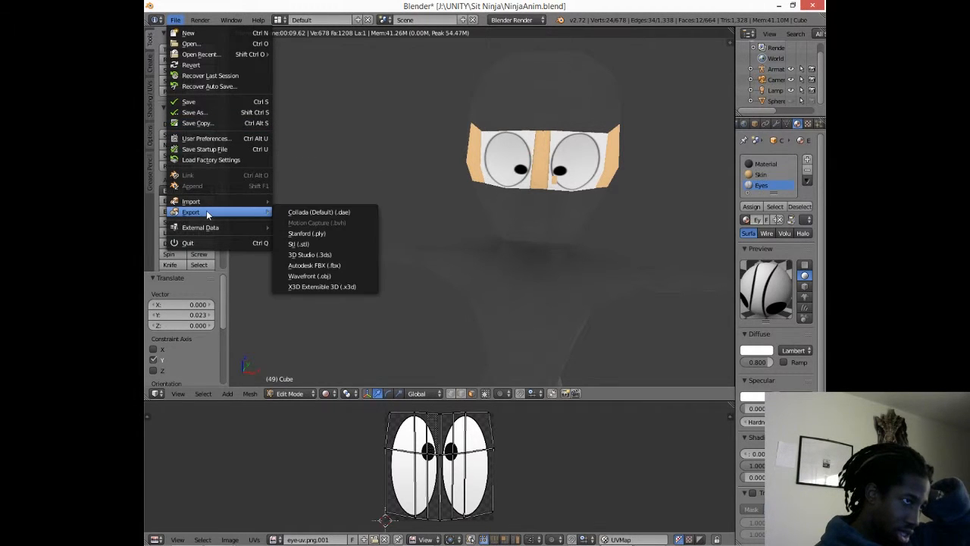
click(325, 266)
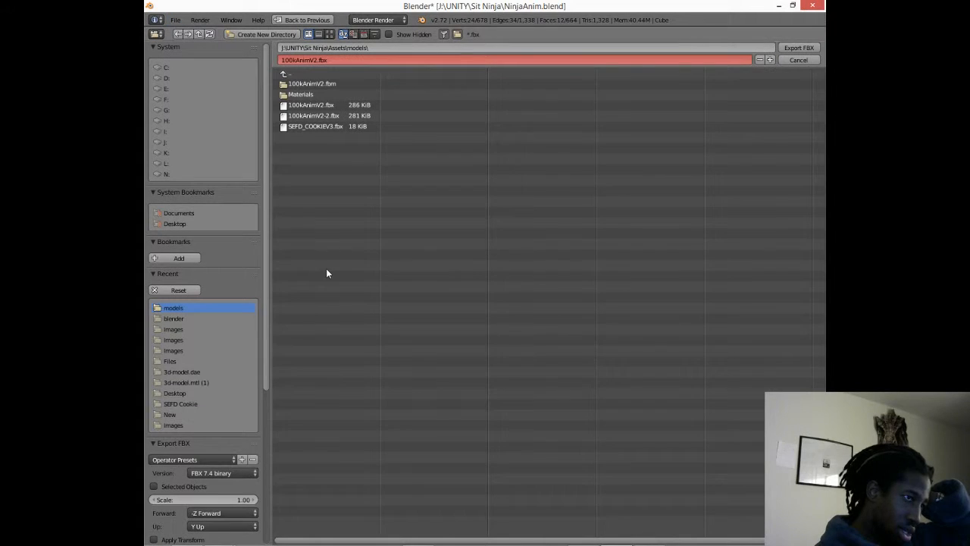
click(326, 106)
double_click(325, 105)
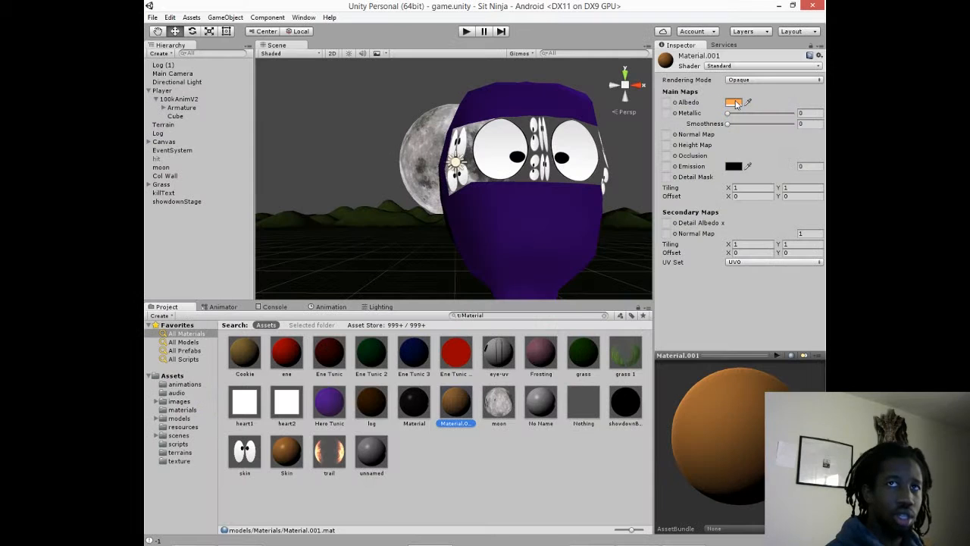
In Unity, copy the albedo hex colour FFA550FF from Material.001
click(735, 103)
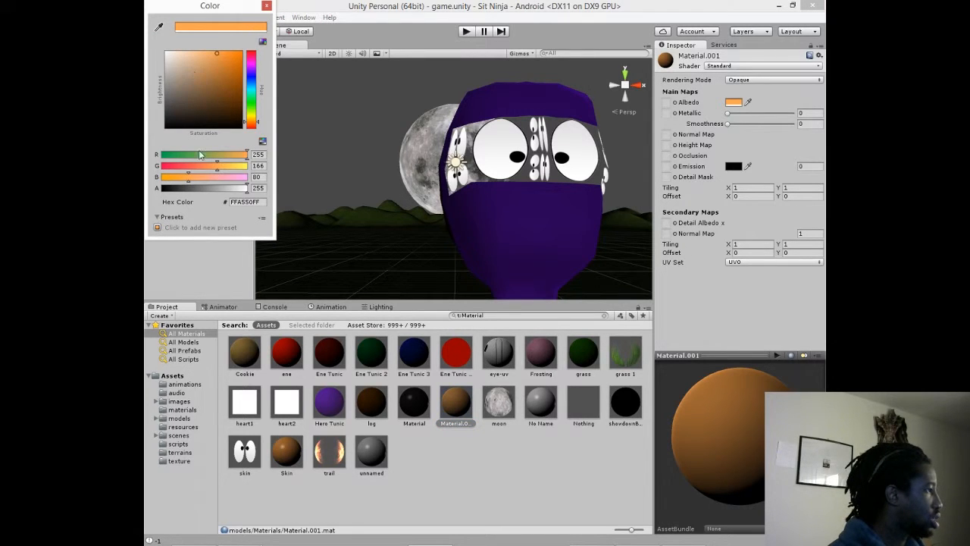
click(258, 202)
key(ctrl+c)
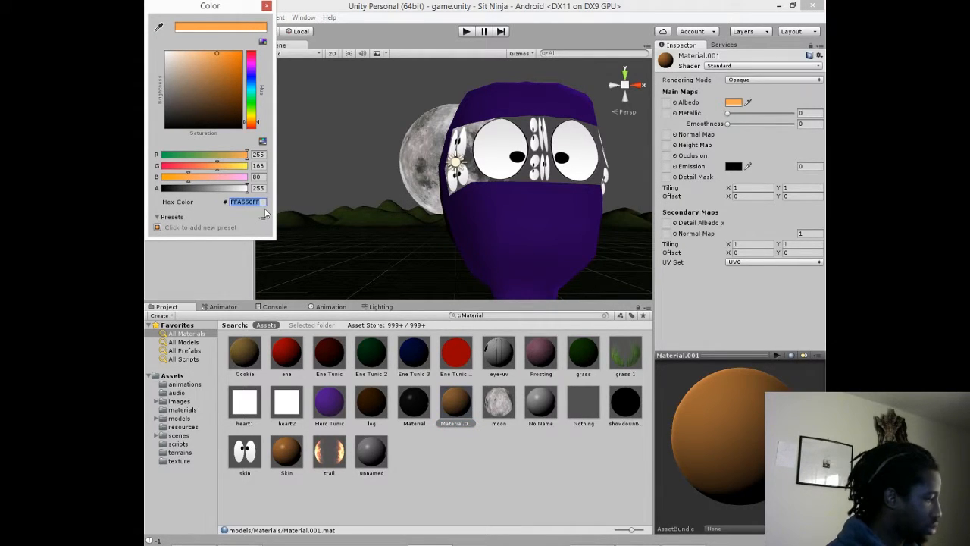
click(268, 6)
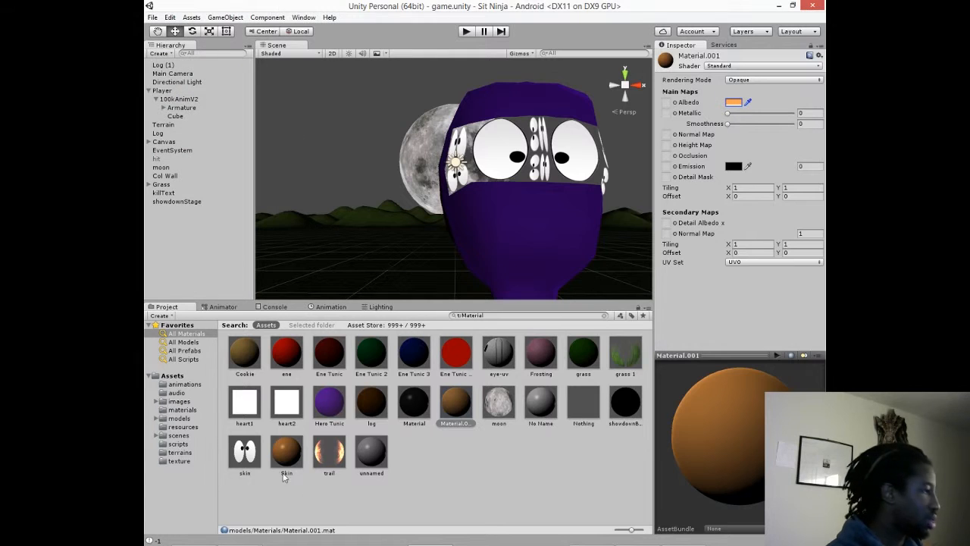
Switch the eye-textured skin material to the Standard shader and set its rendering mode to Opaque
click(245, 453)
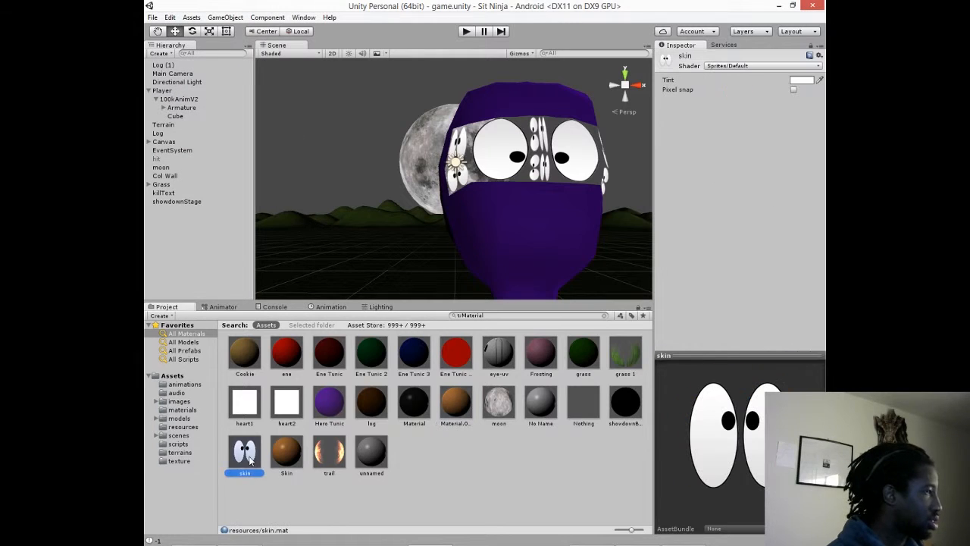
click(761, 66)
key(Escape)
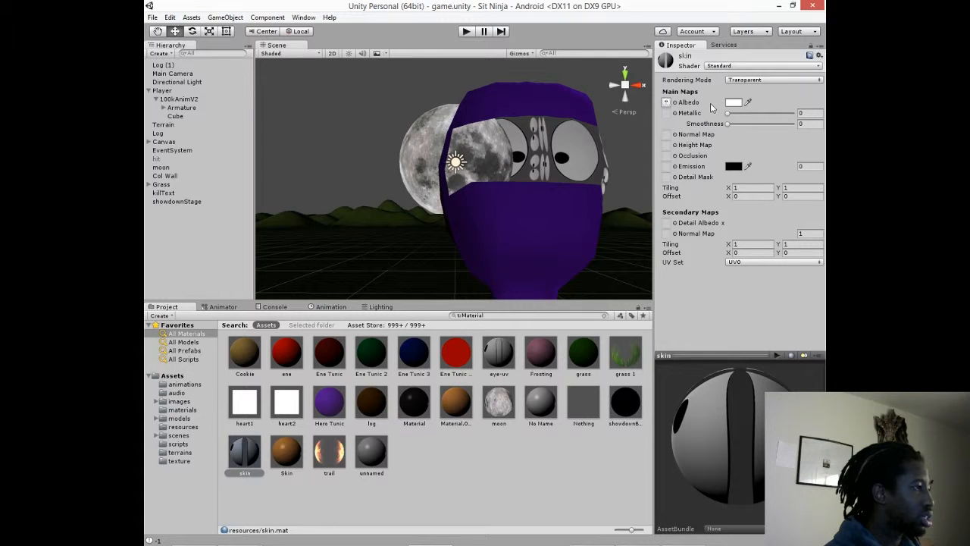
click(738, 80)
click(747, 92)
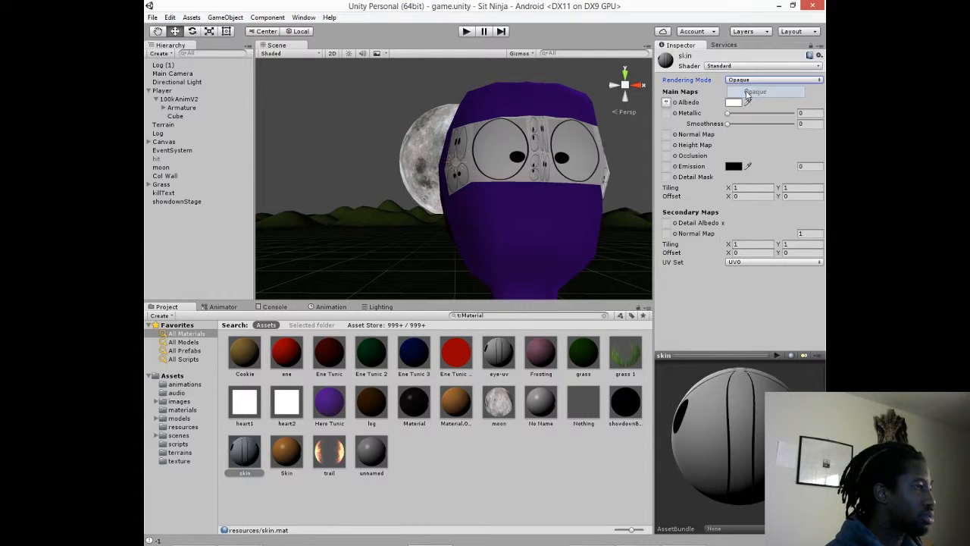
Remove the albedo texture from the skin material by choosing None
click(666, 102)
scroll(279, 125, up, 3)
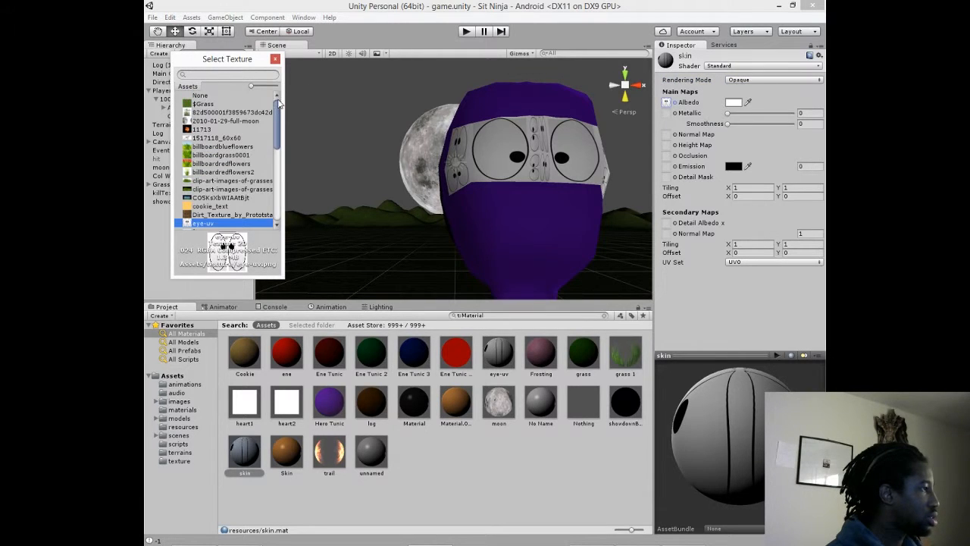
click(235, 96)
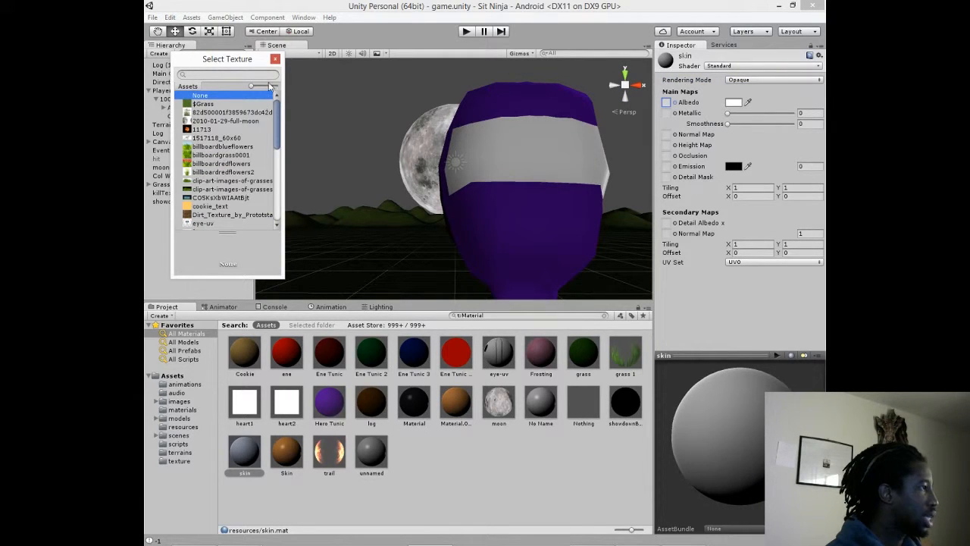
double_click(224, 99)
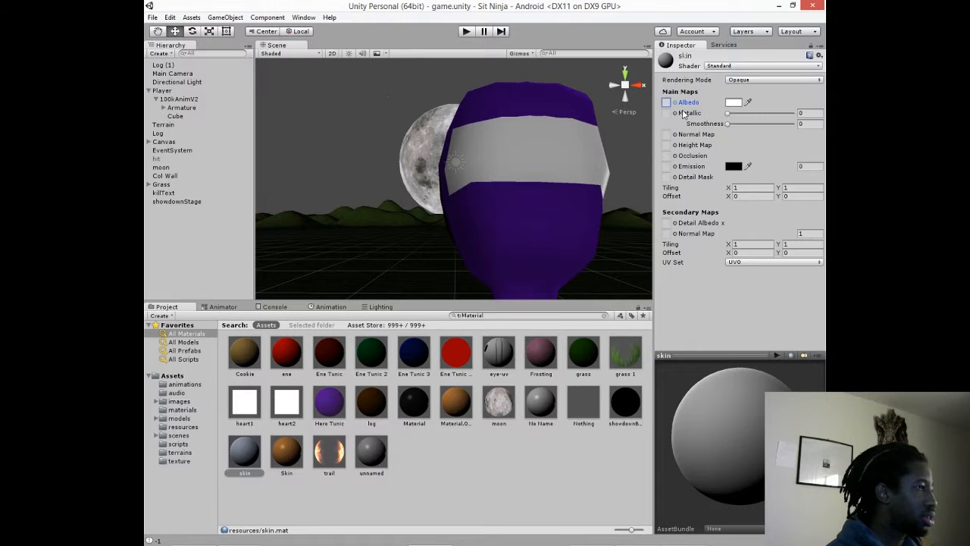
Set the skin material's albedo colour to the copied hex value FFA550FF and check the face band
click(730, 104)
click(262, 202)
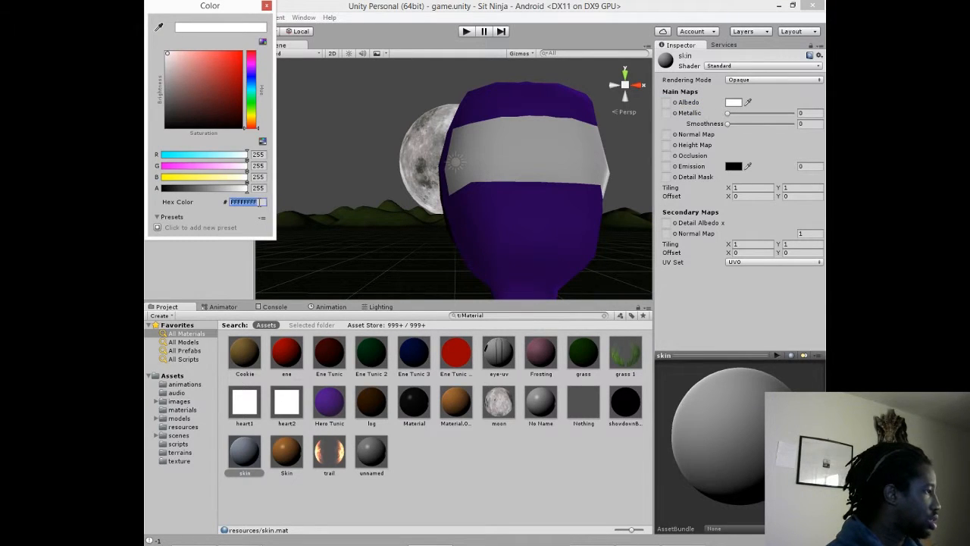
key(ctrl+v)
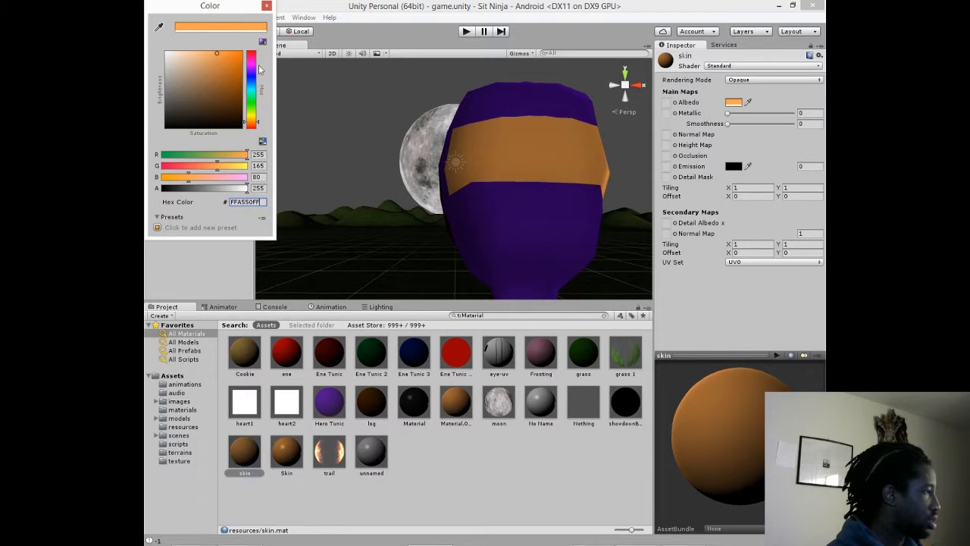
click(266, 5)
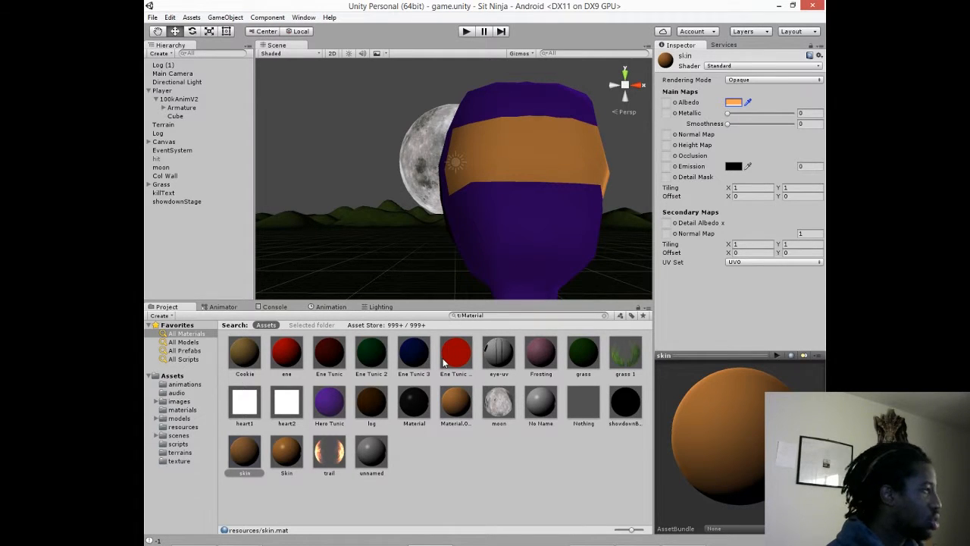
alt+drag(497, 222, 423, 219)
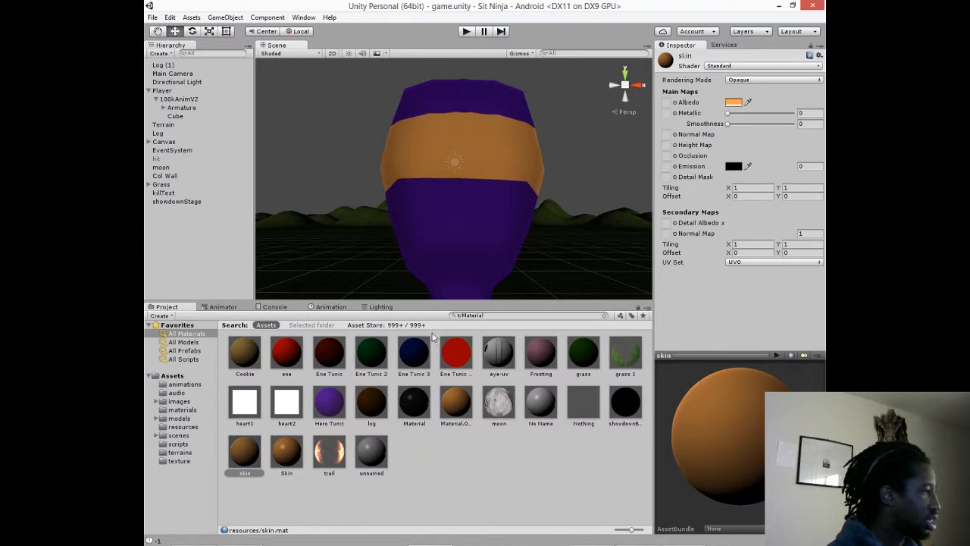
click(500, 353)
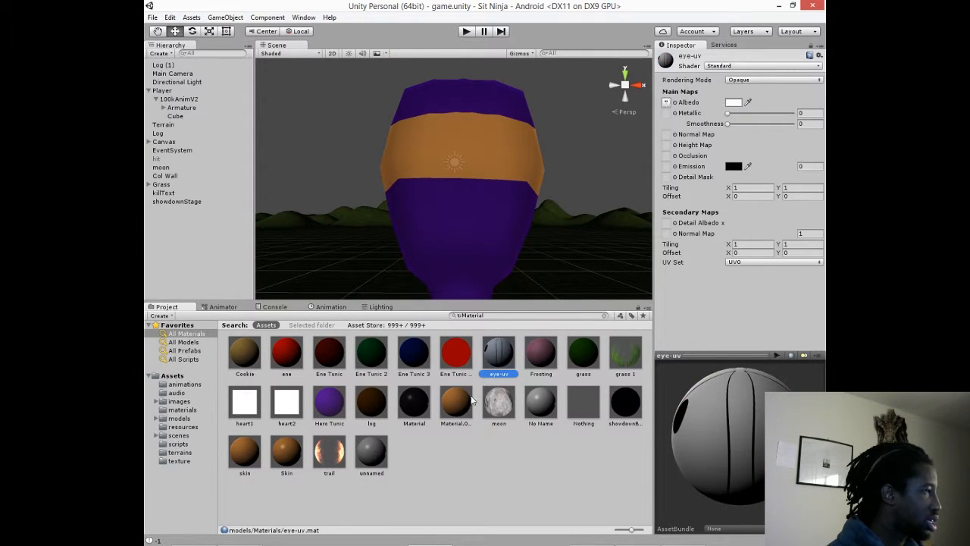
click(279, 458)
scroll(536, 150, down, 5)
scroll(530, 170, up, 5)
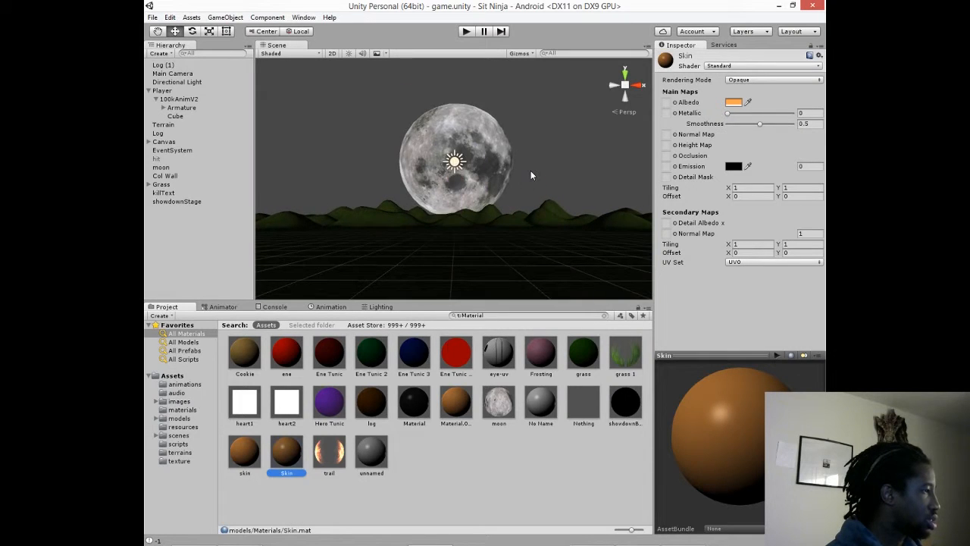
key(Delete)
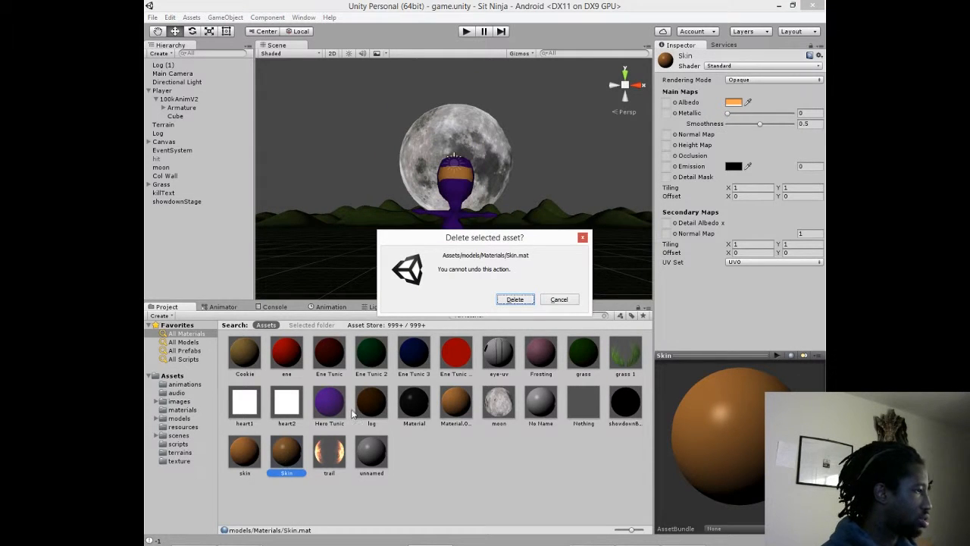
click(558, 298)
scroll(452, 230, up, 5)
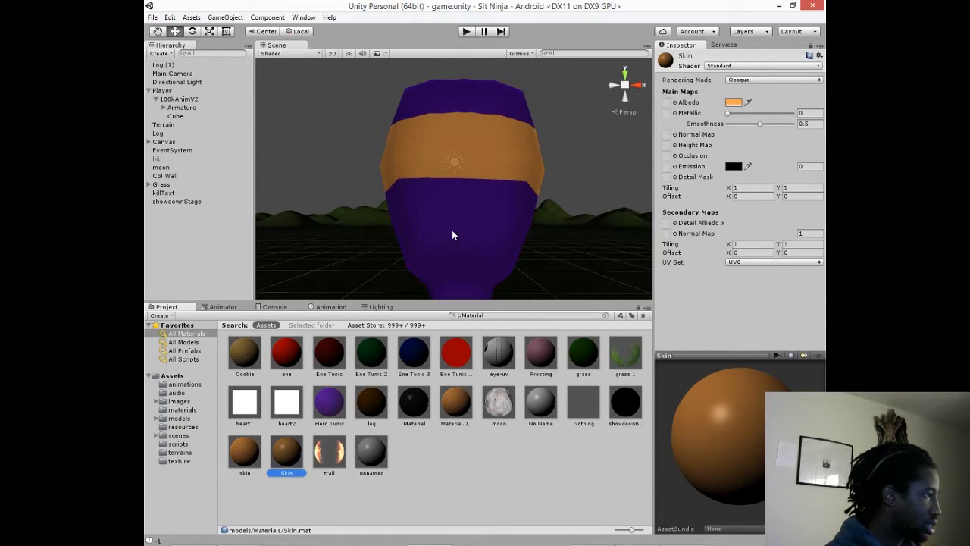
scroll(453, 215, down, 5)
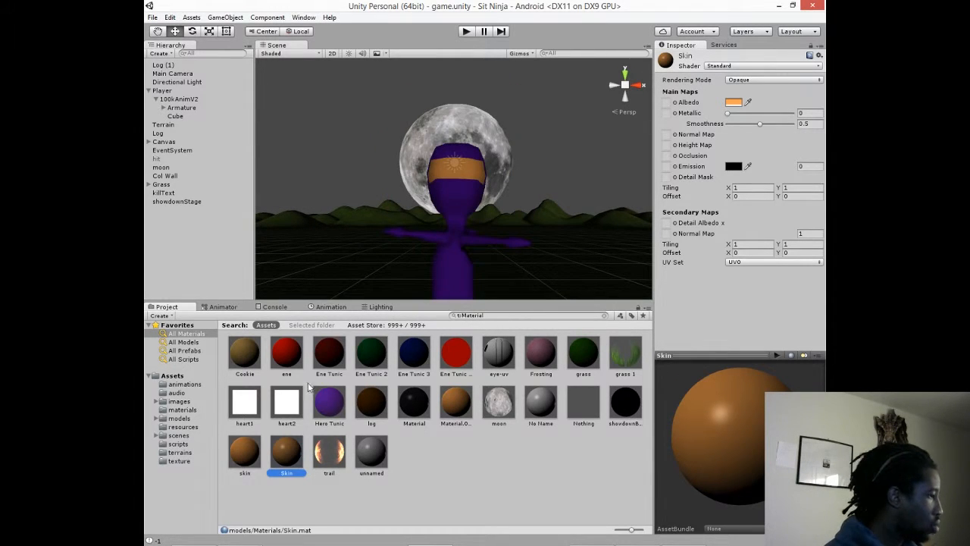
Inspect the resources skin material and the player Cube's assigned materials, checking the face band up close
click(244, 452)
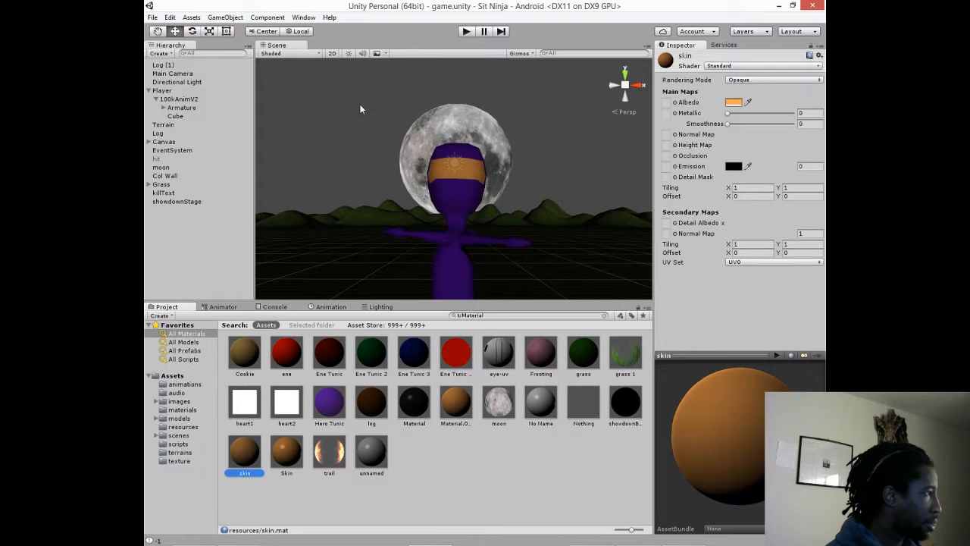
click(183, 113)
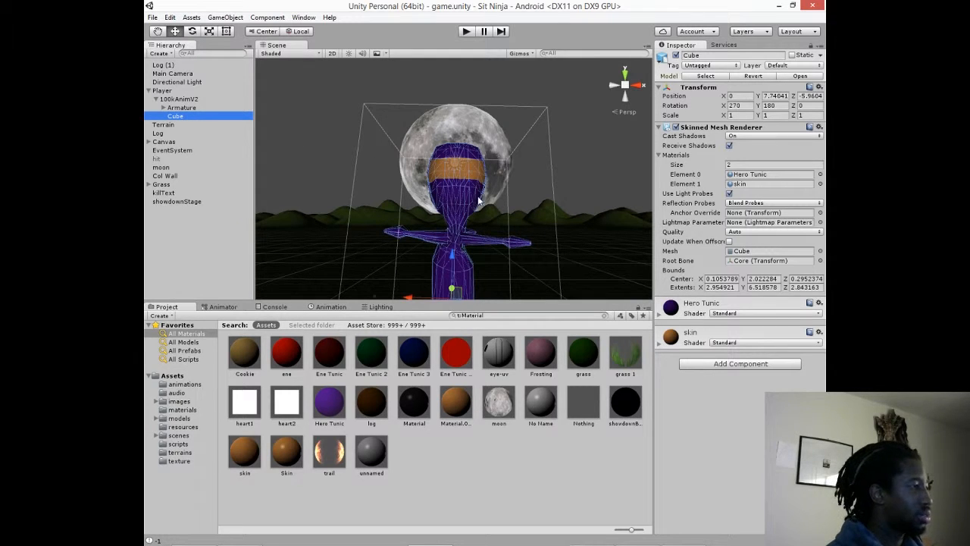
scroll(451, 187, up, 5)
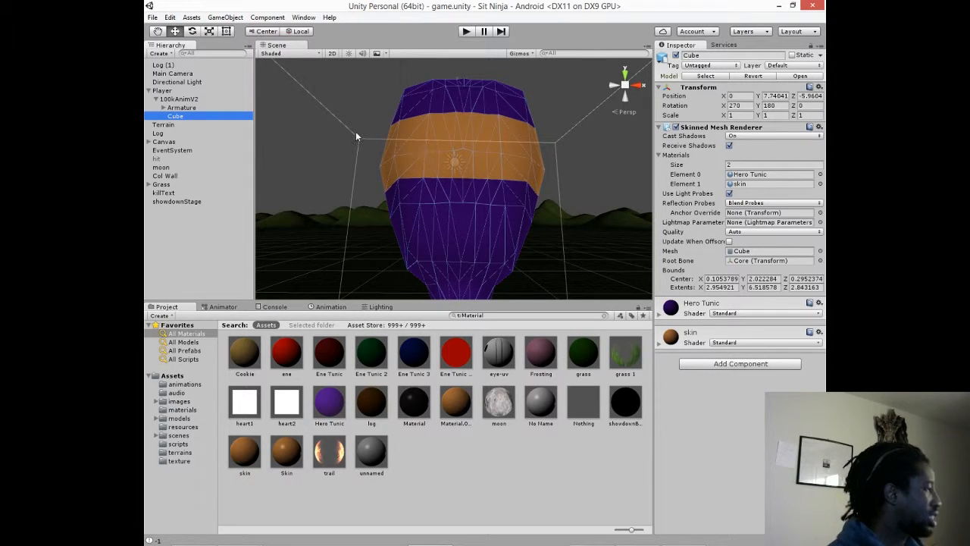
Open the menu scene from the project's scenes folder
click(152, 17)
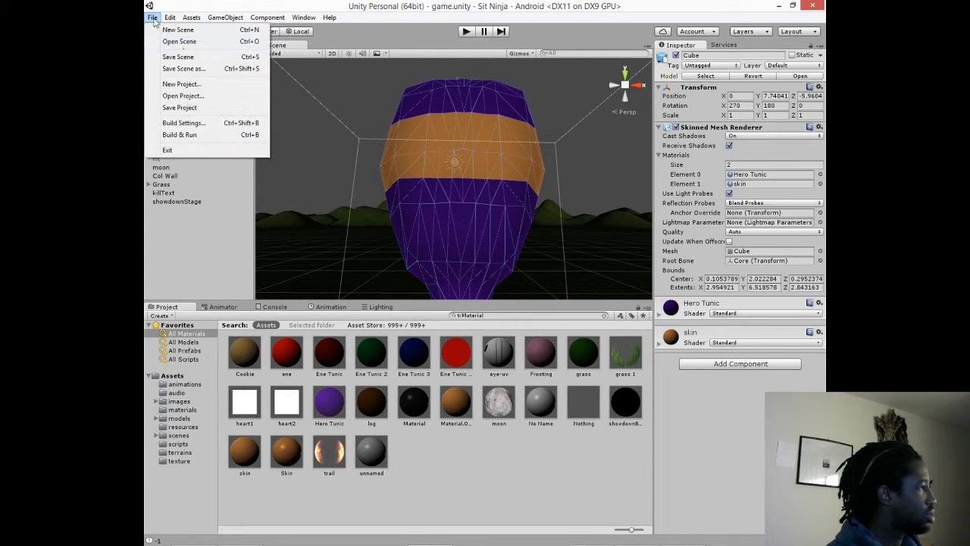
click(176, 42)
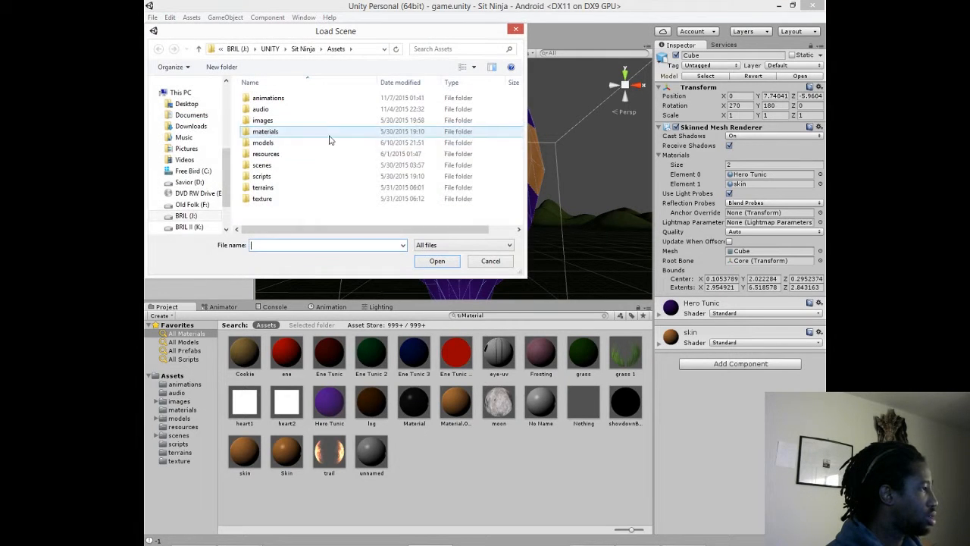
double_click(288, 165)
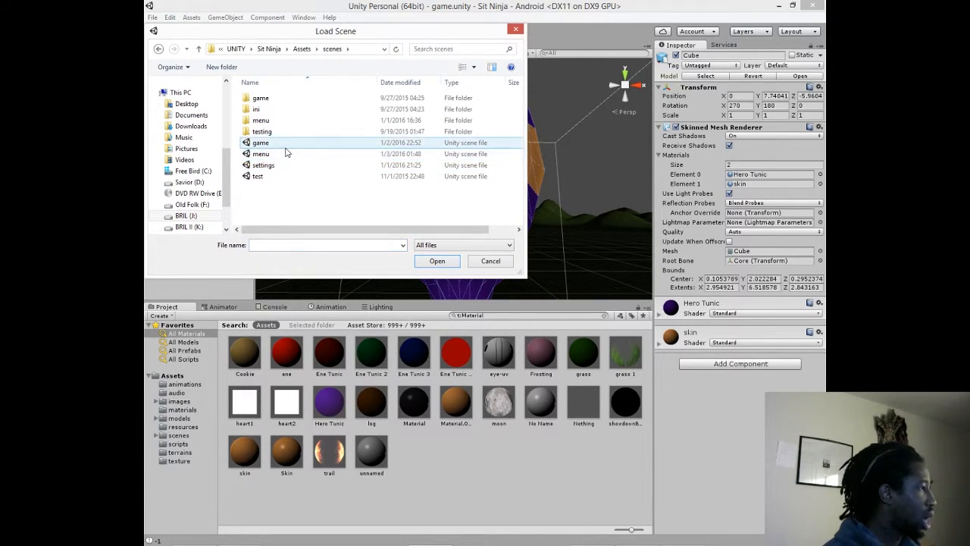
double_click(282, 157)
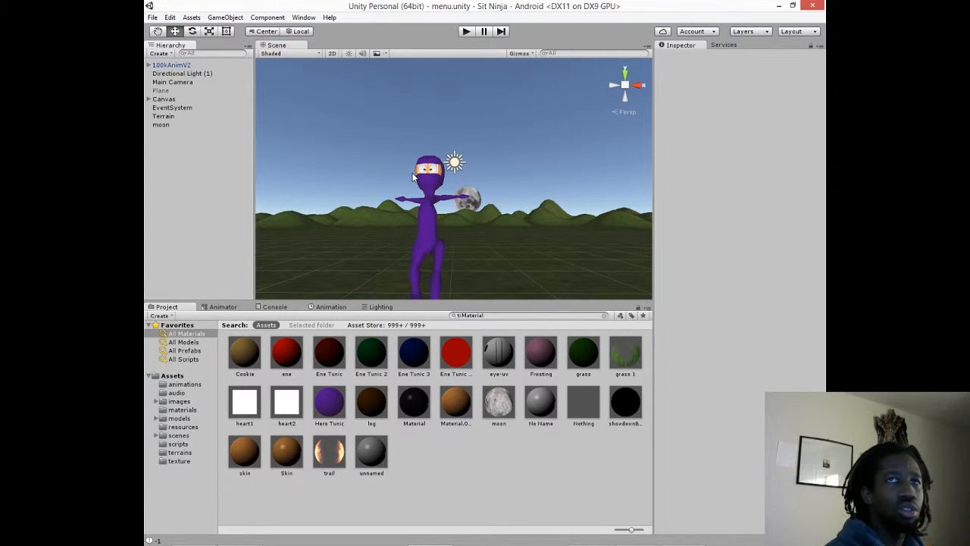
Select the 100kAnimV2 ninja in the menu scene and examine its eyes and face band up close
click(414, 176)
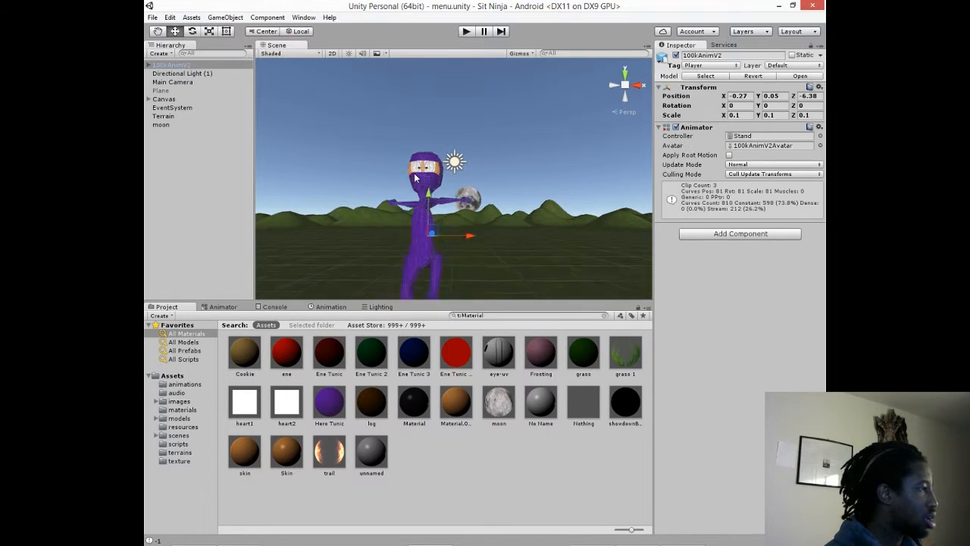
scroll(414, 178, up, 5)
scroll(414, 177, down, 3)
right_drag(414, 177, 408, 174)
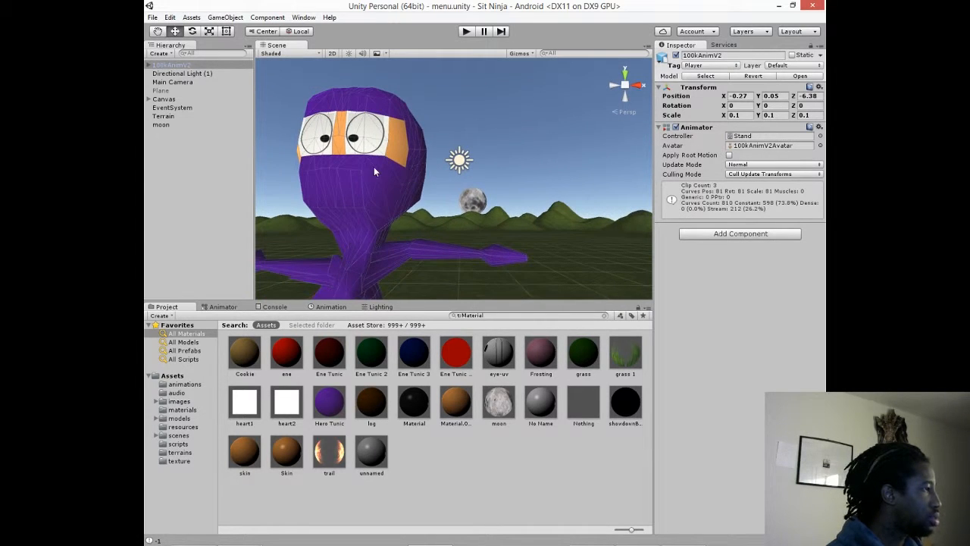
scroll(374, 169, down, 1)
middle_drag(375, 169, 424, 178)
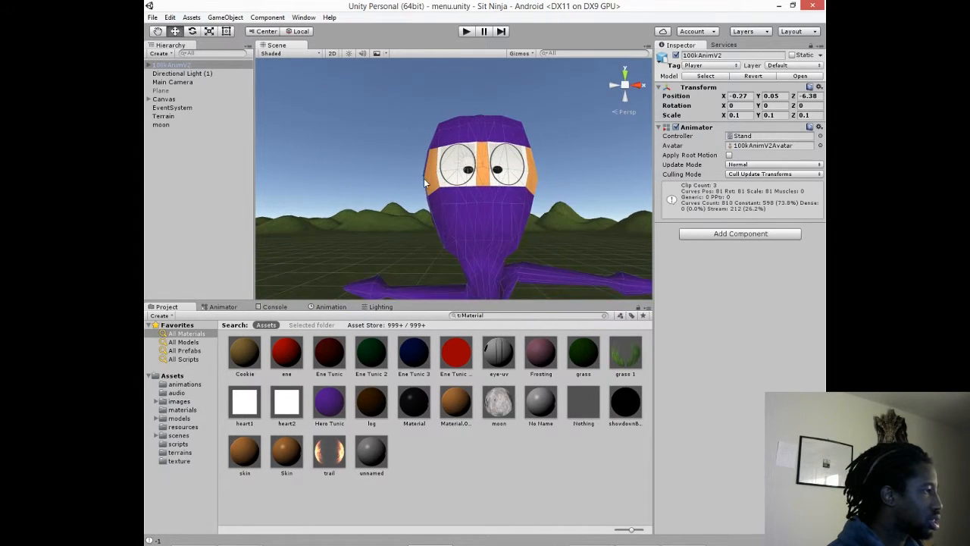
scroll(424, 179, up, 3)
scroll(424, 182, down, 3)
middle_drag(532, 177, 478, 181)
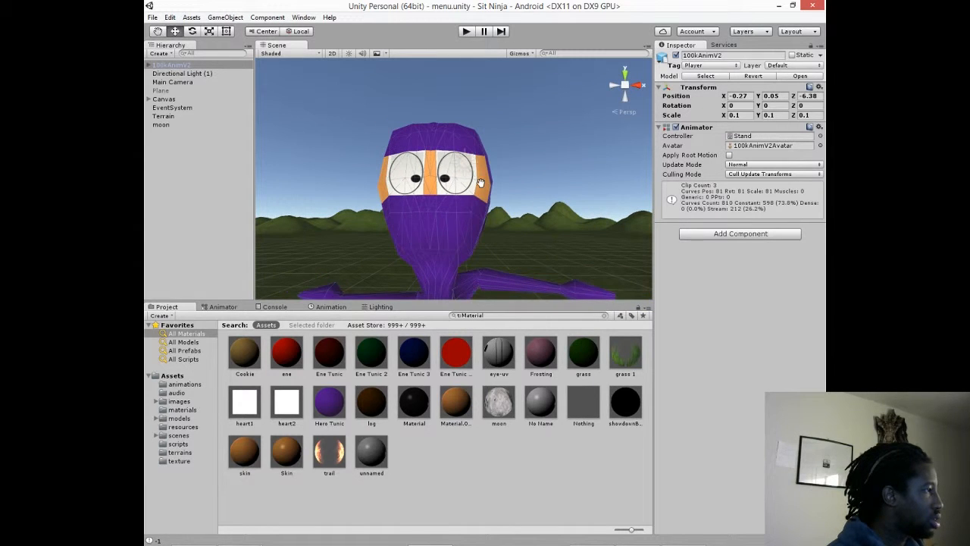
Switch the eye-uv material's shader to Sprites/Default
click(509, 363)
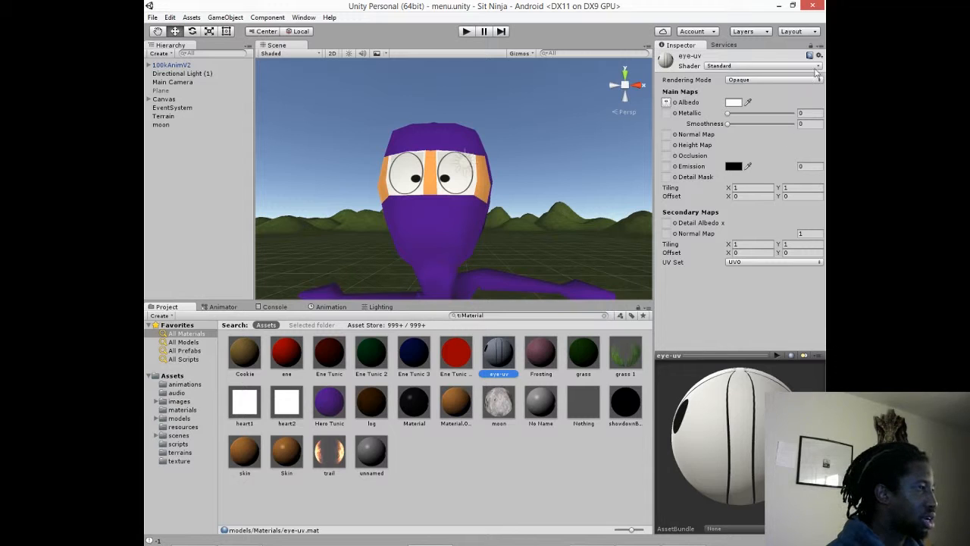
click(746, 67)
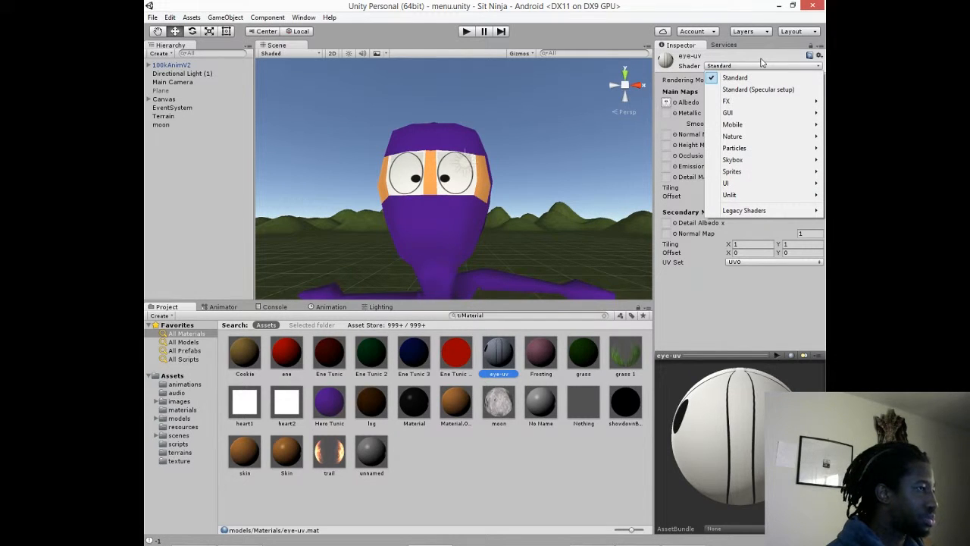
mouse_move(727, 175)
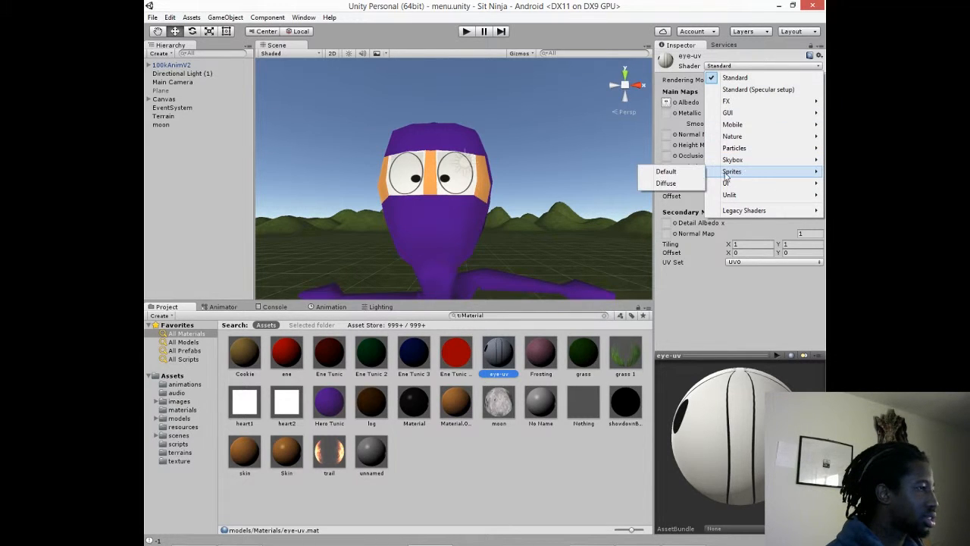
click(667, 171)
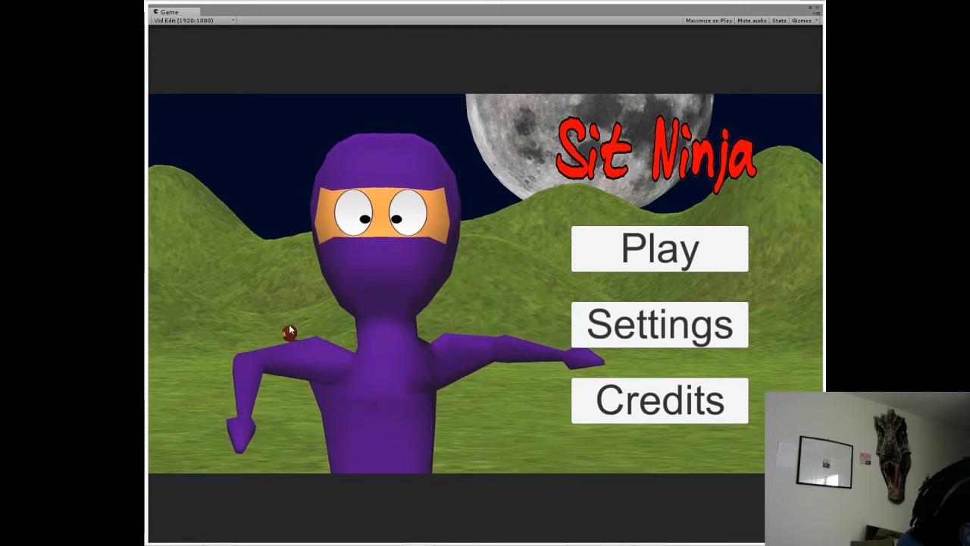
Test the running game by starting a round, return to its main menu, and go back to the editor window
click(605, 271)
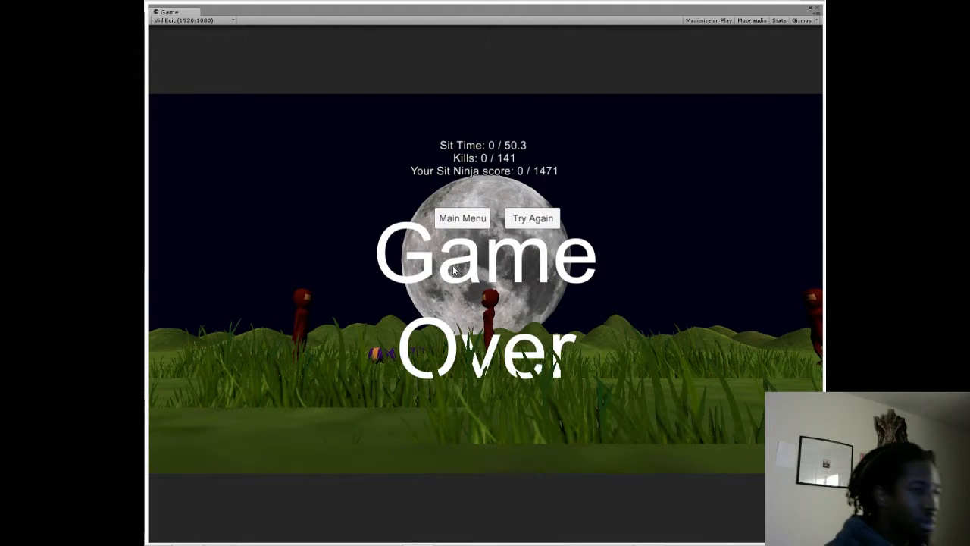
click(462, 218)
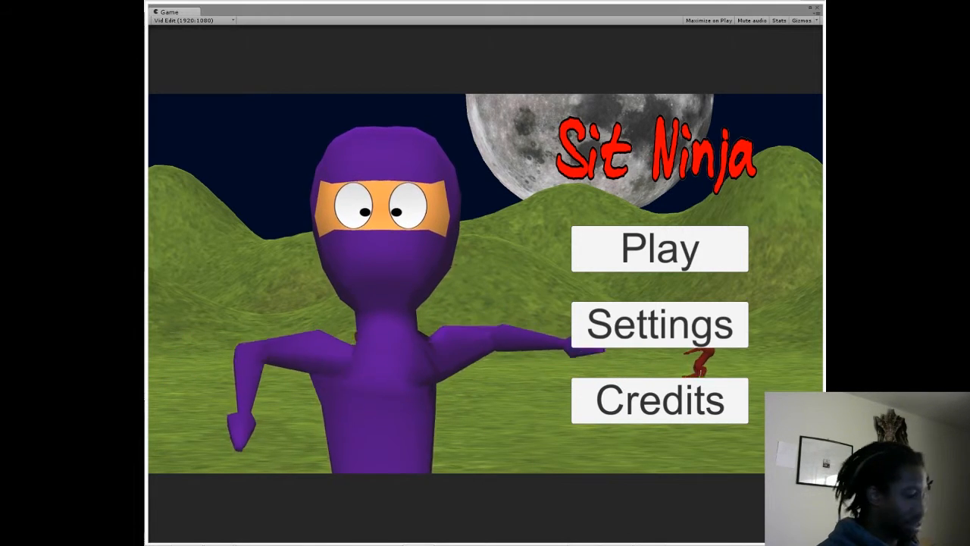
key(alt+Tab)
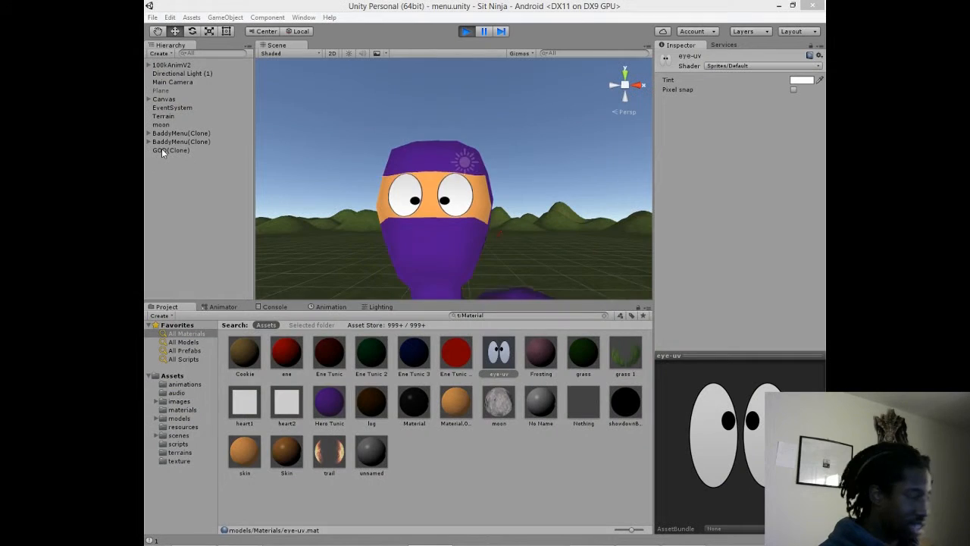
Inspect the child objects of 100kAnimV2 while the menu scene runs, including its Camera, and stop play mode
click(166, 65)
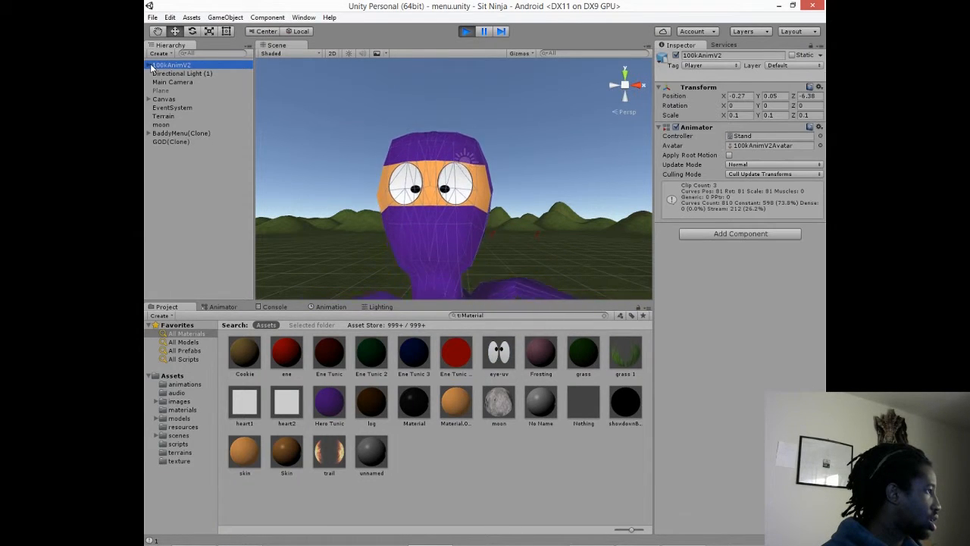
key(Right)
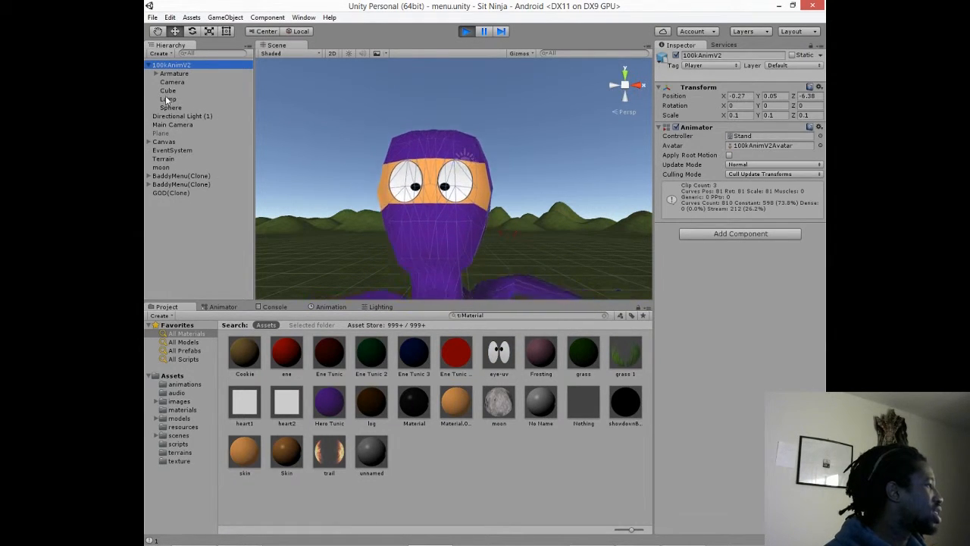
click(172, 90)
click(173, 83)
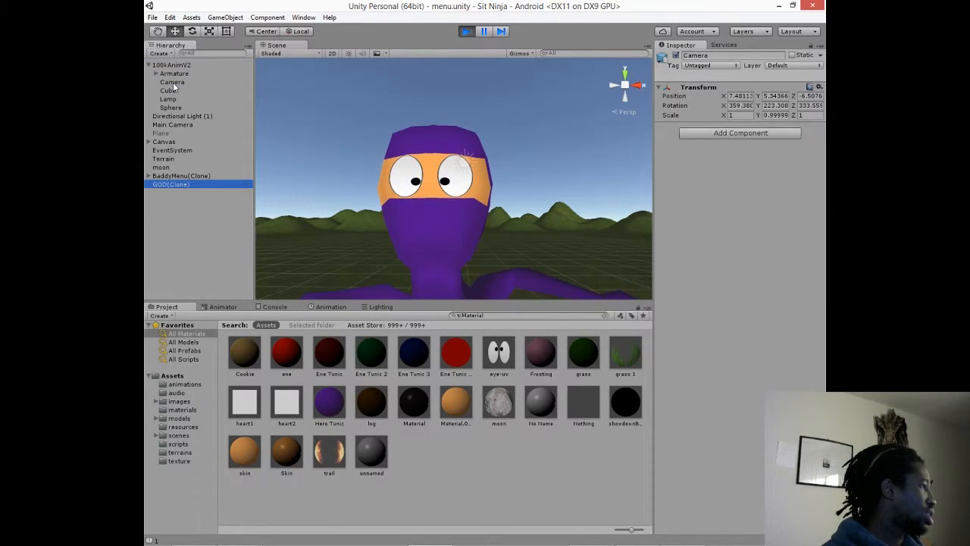
click(171, 84)
key(End)
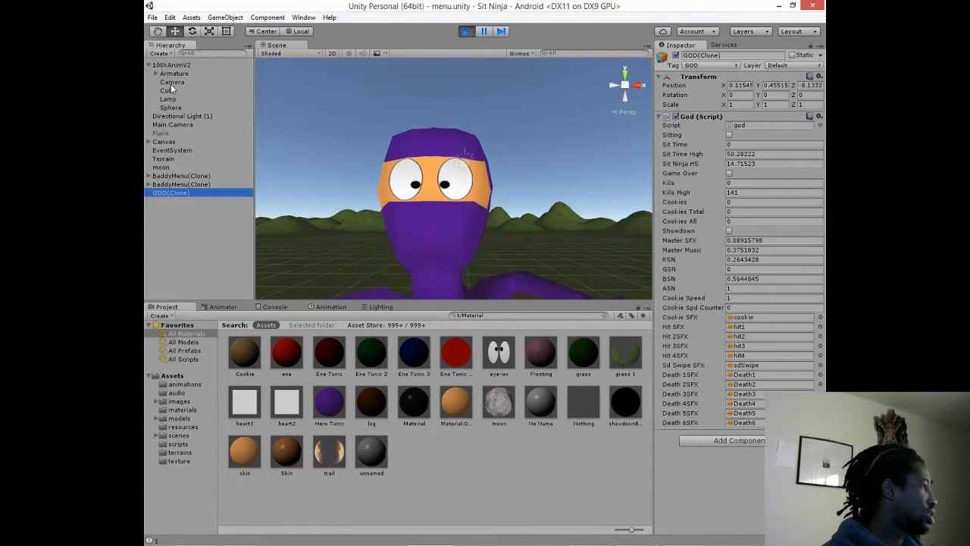
click(171, 84)
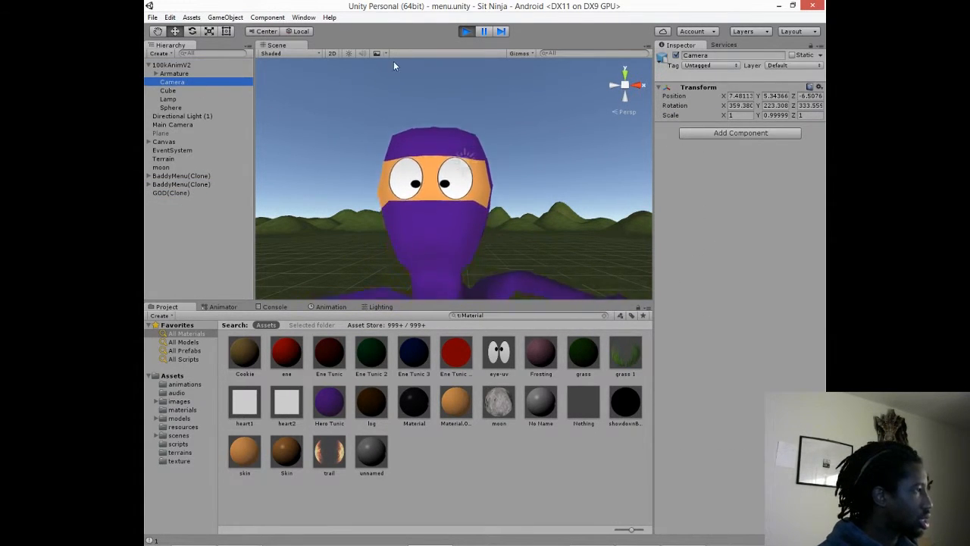
click(466, 31)
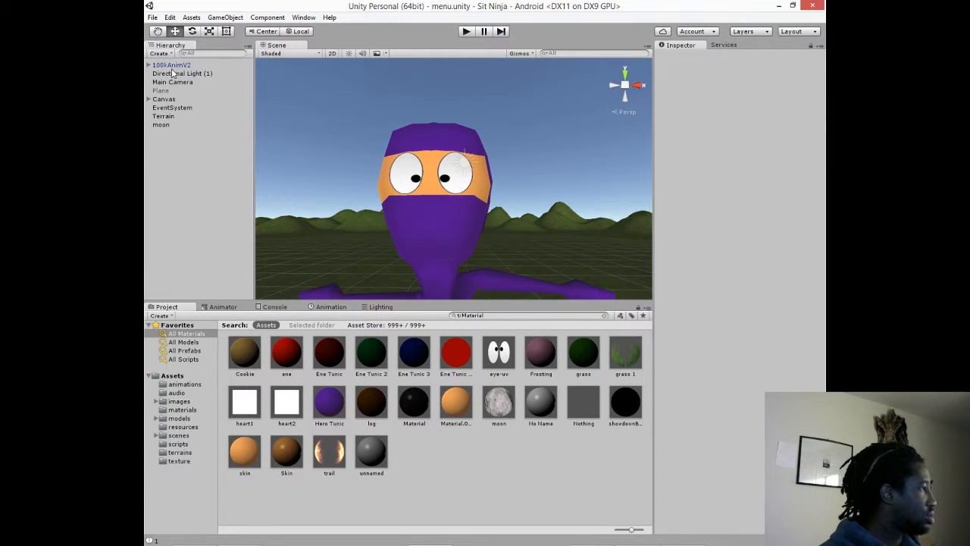
Expand 100kAnimV2 in the stopped menu scene and inspect its Armature and Cube children
click(179, 75)
click(150, 66)
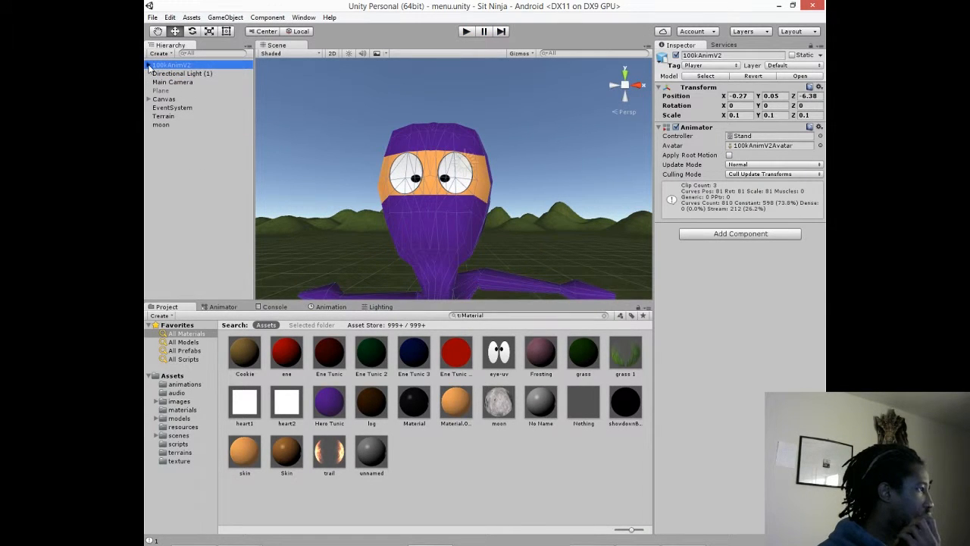
click(149, 65)
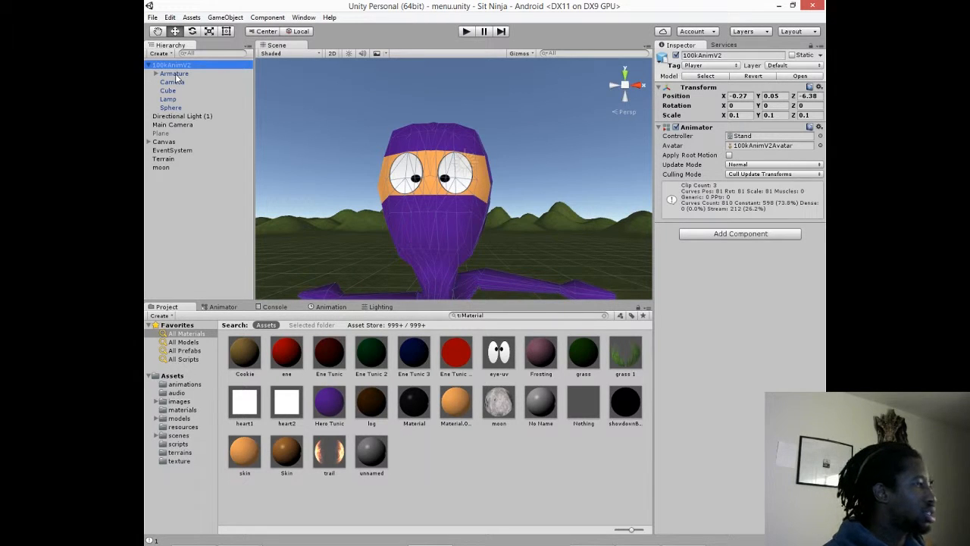
click(175, 74)
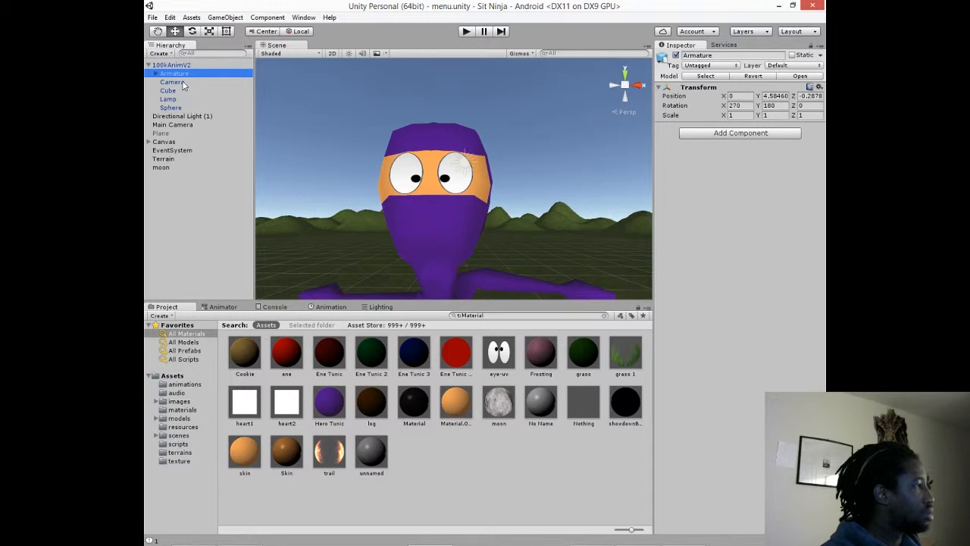
click(178, 66)
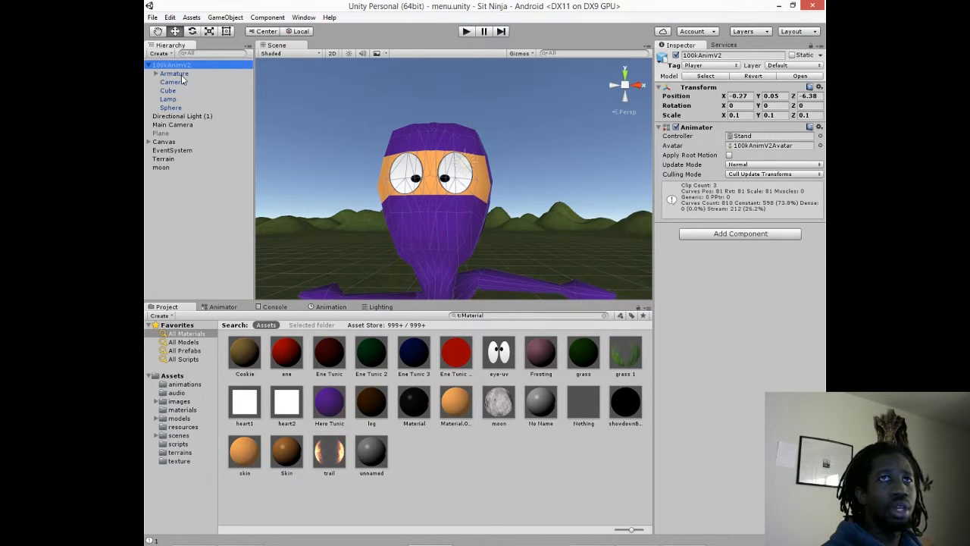
click(178, 73)
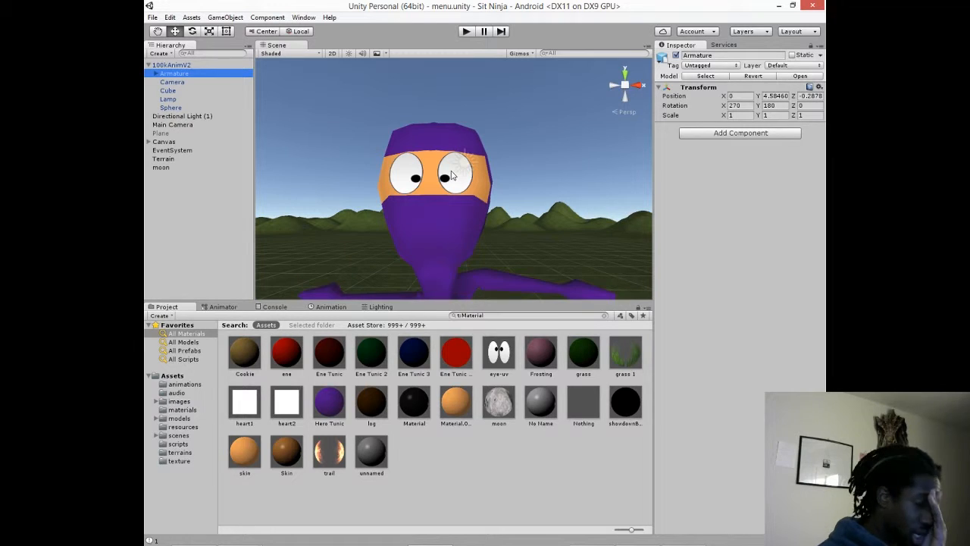
click(189, 92)
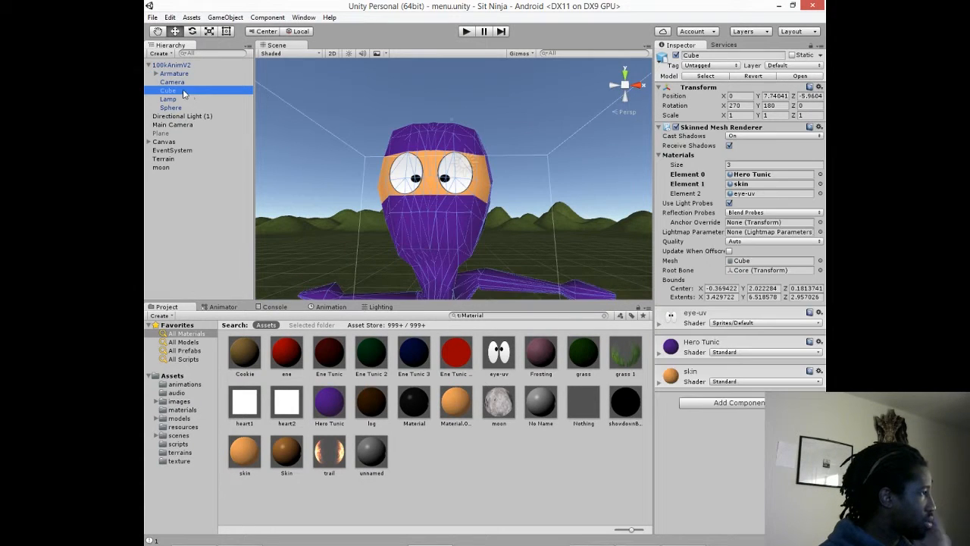
Delete the Camera and Lamp children of 100kAnimV2, accepting the break of the prefab instance
click(183, 85)
key(Delete)
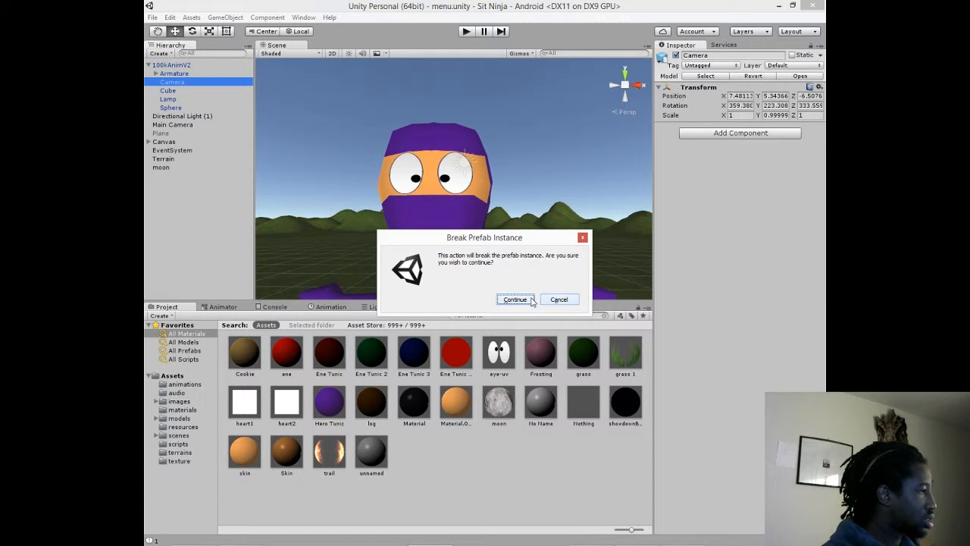
click(554, 299)
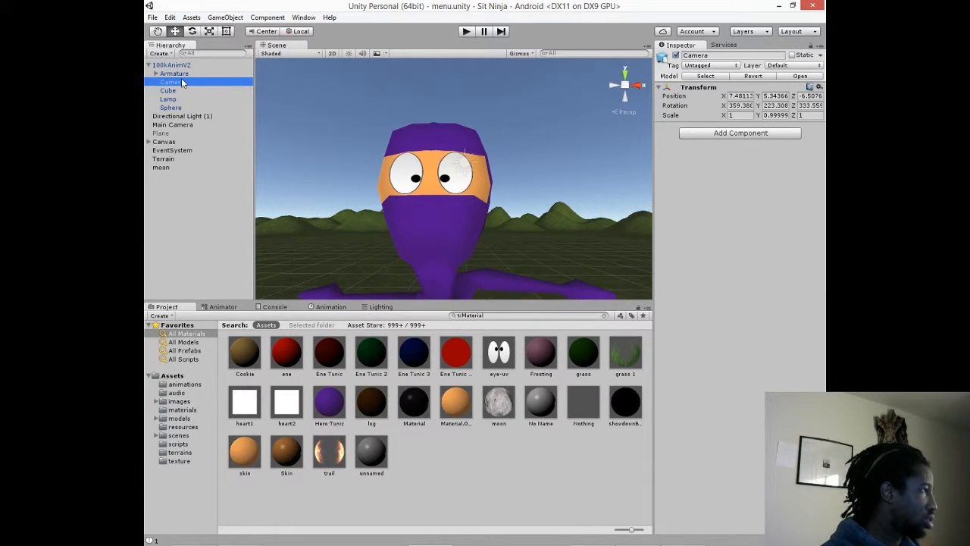
key(Delete)
click(515, 299)
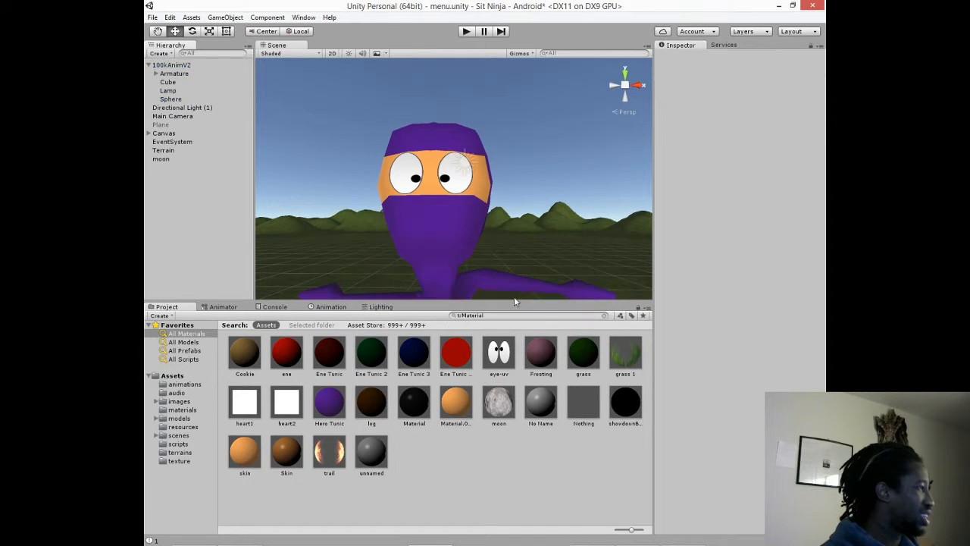
click(182, 91)
key(Delete)
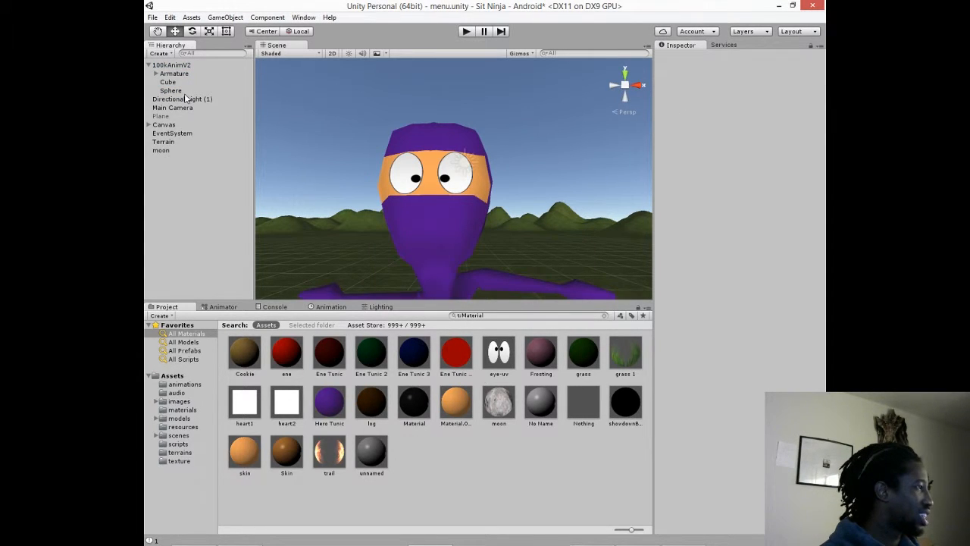
click(181, 75)
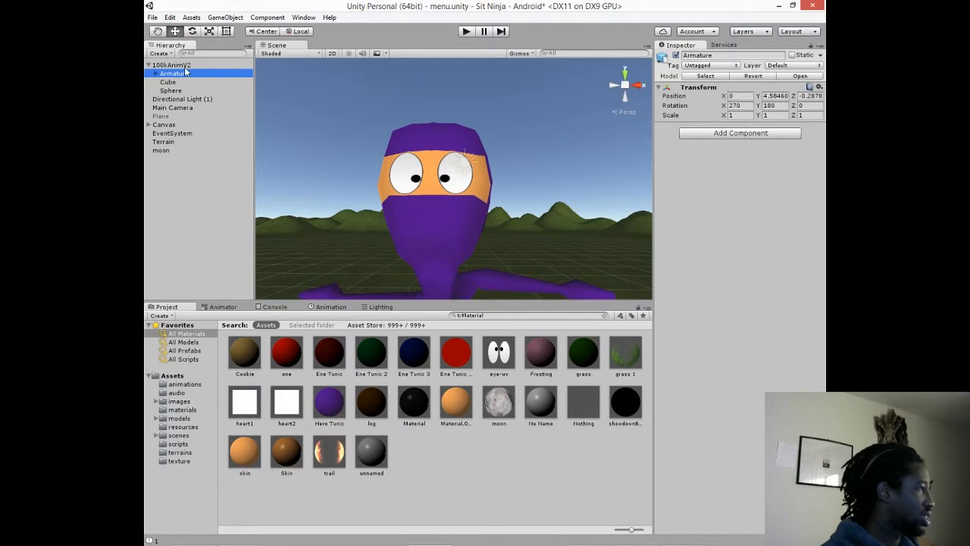
Undo the deletion of the Camera and Lamp children of 100kAnimV2 and select the 100kAnimV2 root
click(183, 65)
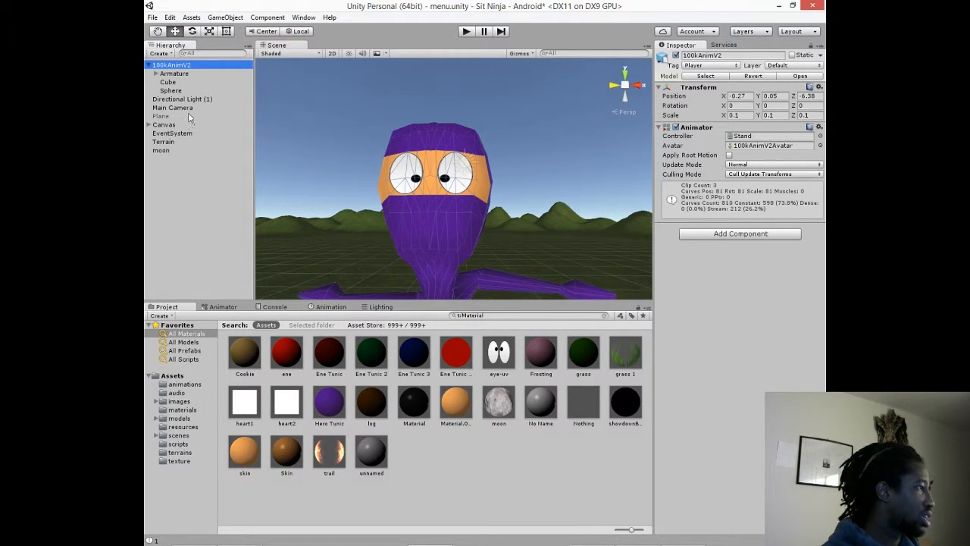
key(ctrl+z)
key(ctrl+z)
key(ctrl+z)
key(ctrl+z)
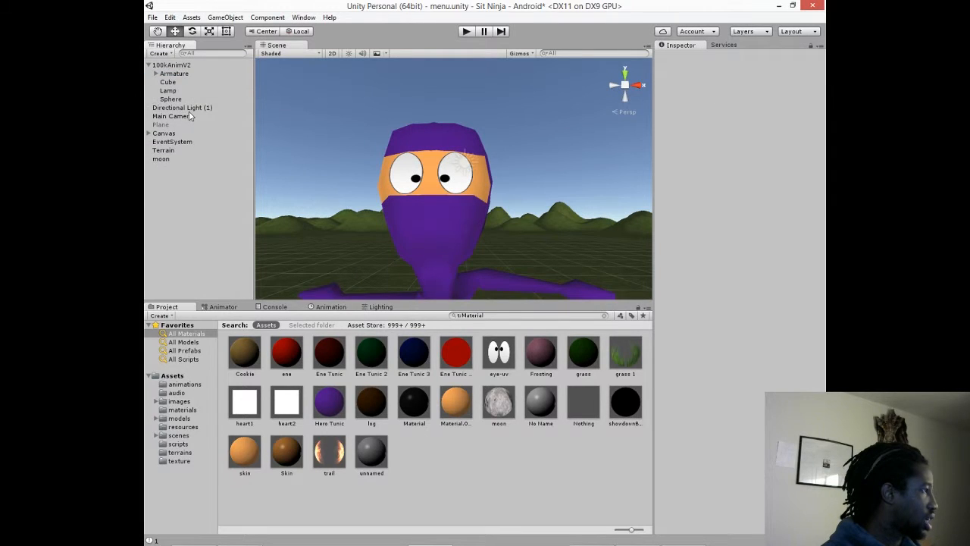
click(171, 65)
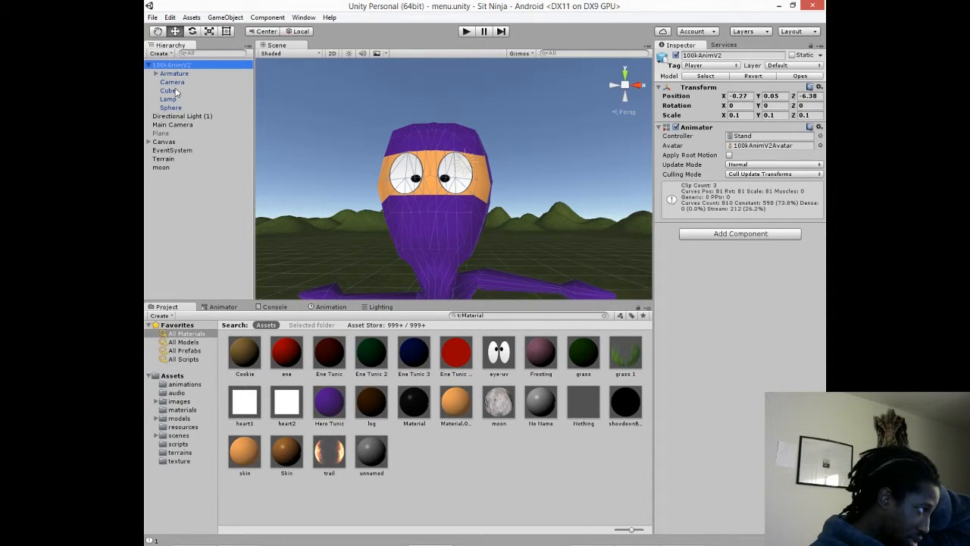
Copy the Cube child of 100kAnimV2 in the menu scene and open the game scene from the scenes folder
click(168, 90)
right_click(172, 92)
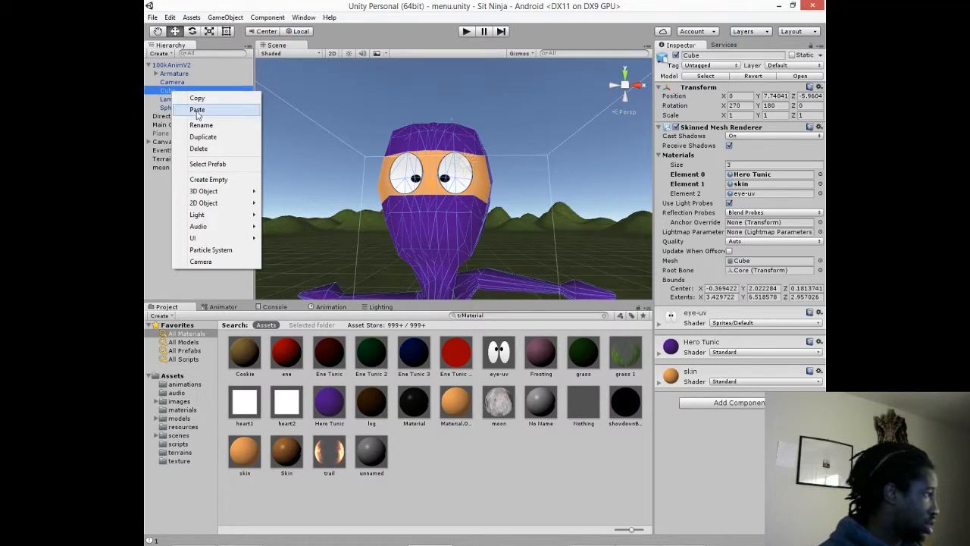
click(197, 99)
click(153, 18)
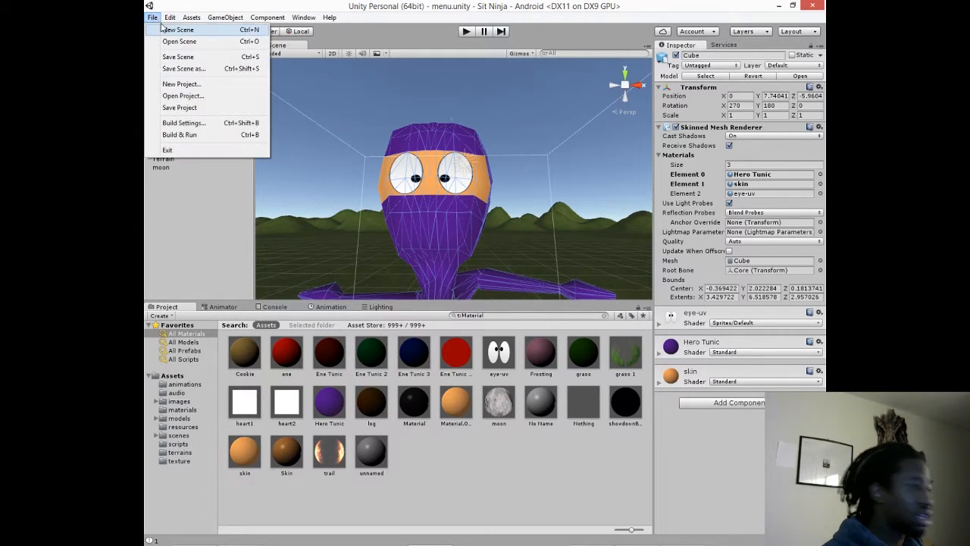
click(191, 38)
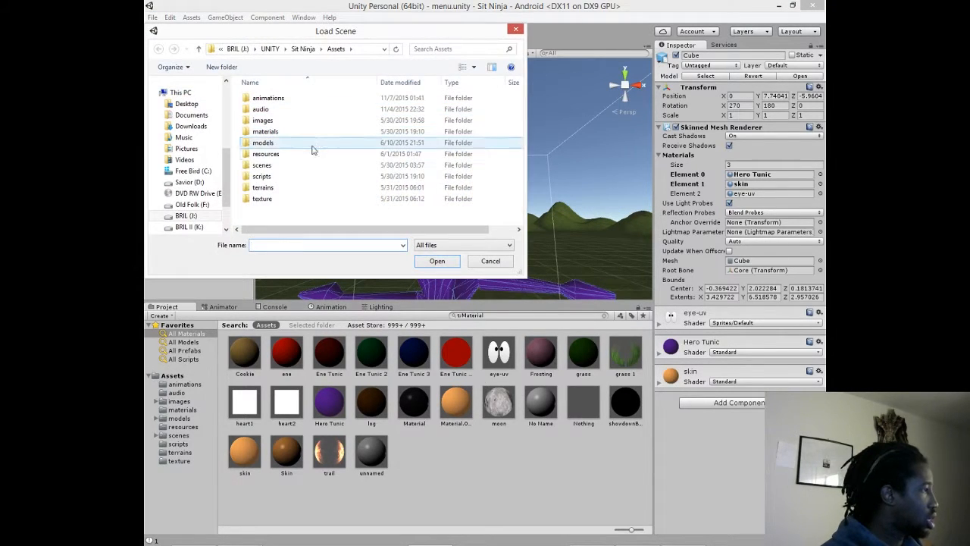
double_click(265, 165)
double_click(266, 144)
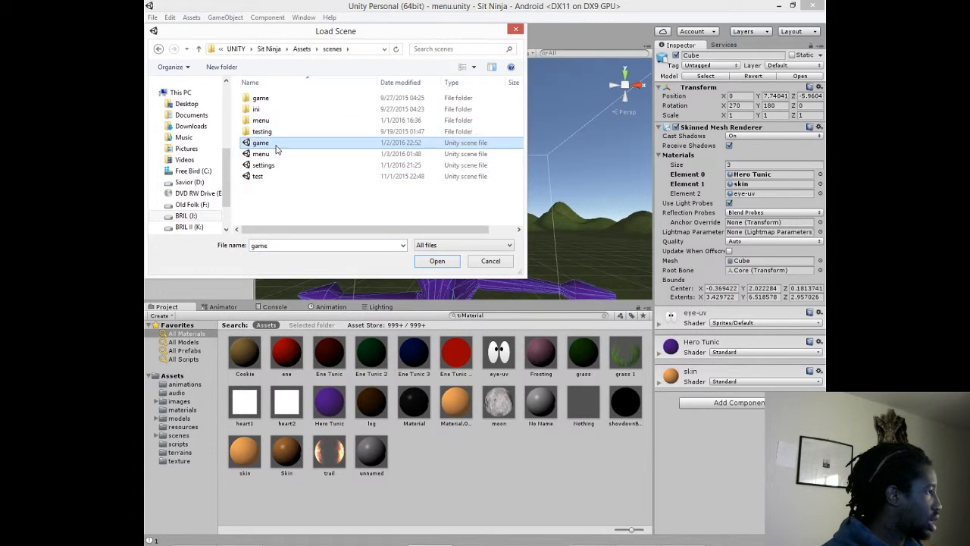
Try to paste the copied Cube next to the existing Cube inside Player's 100kAnimV2
click(154, 92)
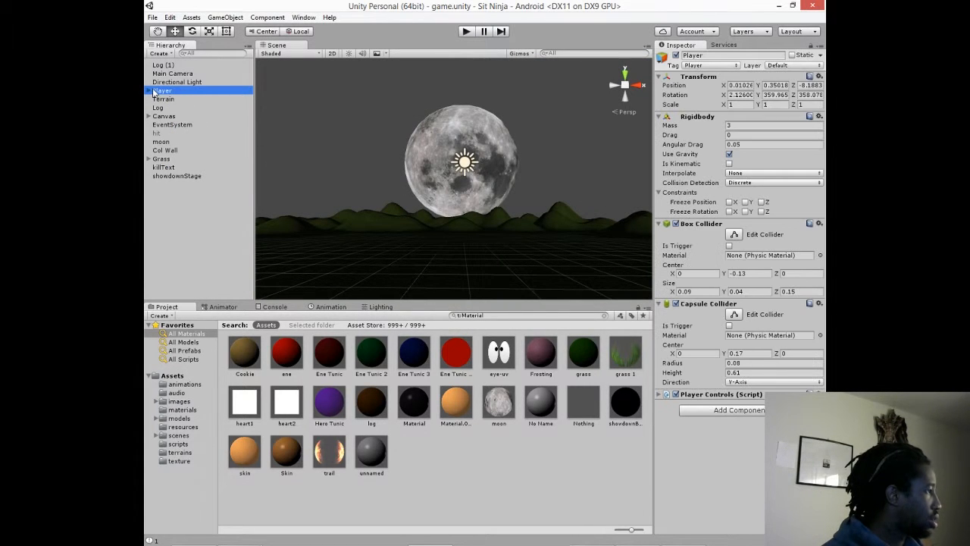
click(149, 91)
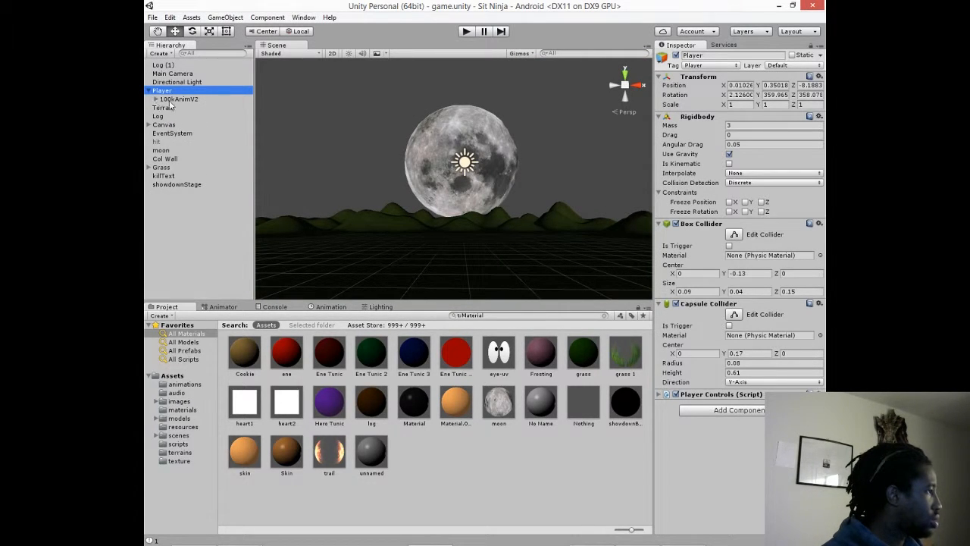
click(173, 99)
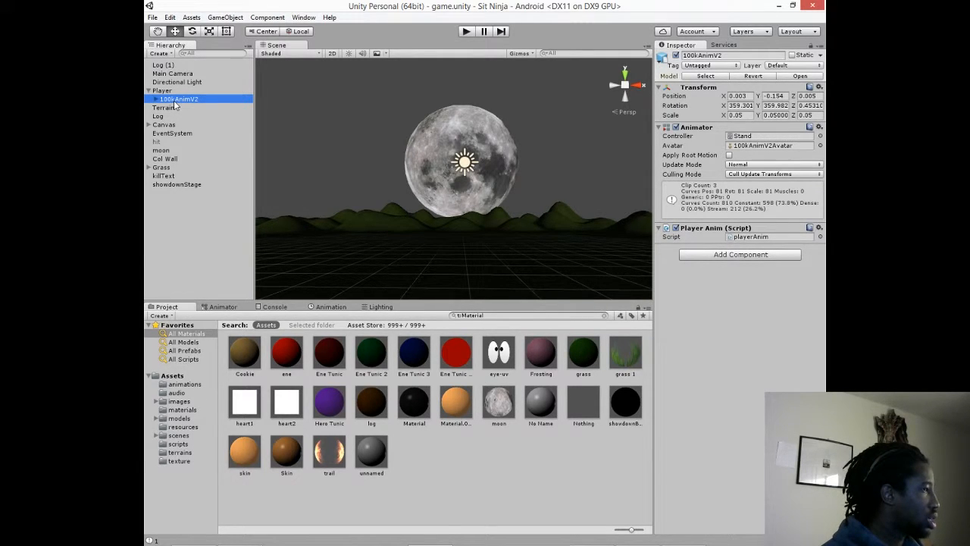
click(155, 99)
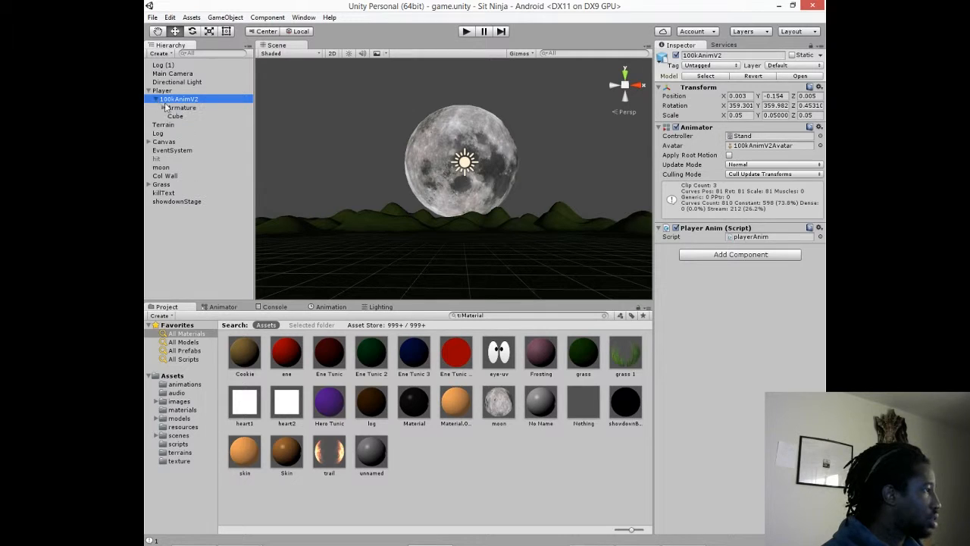
click(174, 116)
right_click(175, 116)
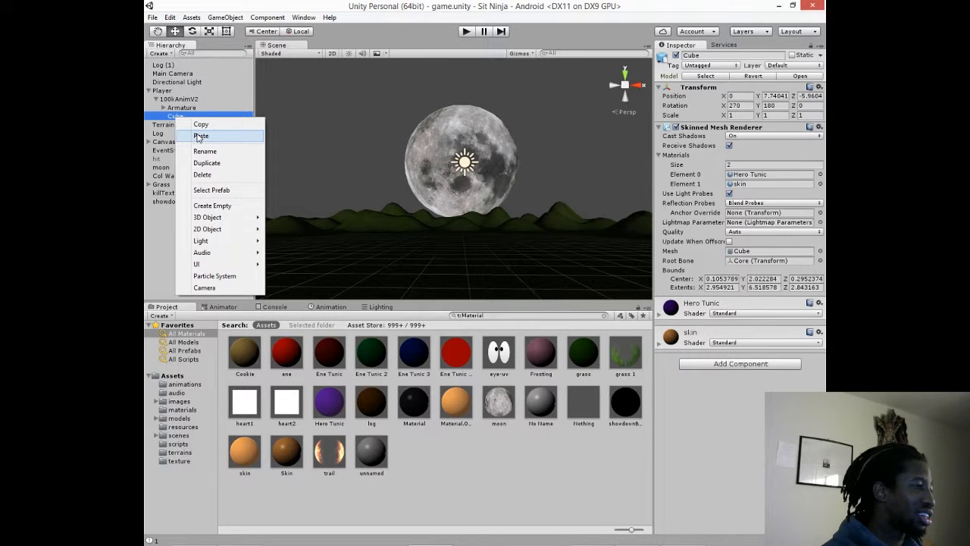
click(200, 135)
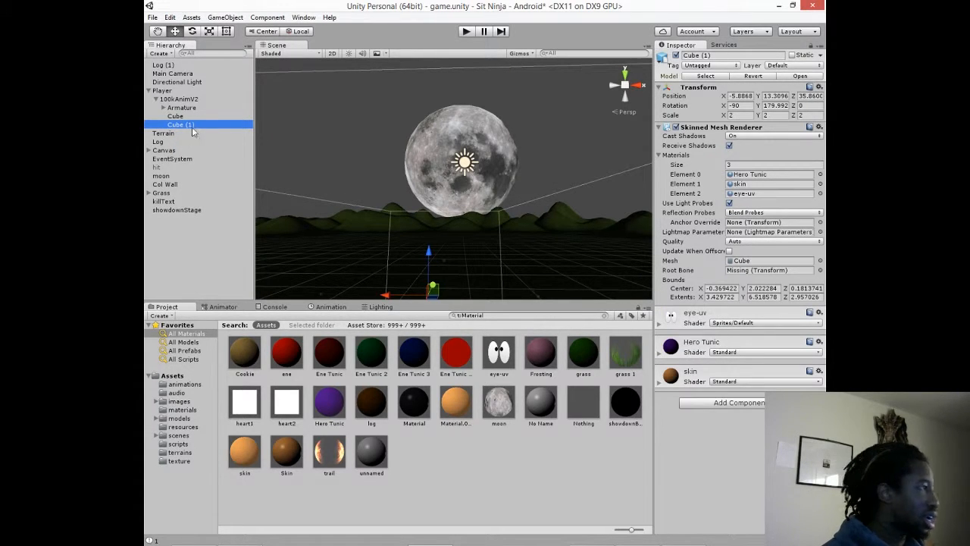
Delete the original Cube under Player's 100kAnimV2, and undo both that deletion and the pasted copy
click(180, 117)
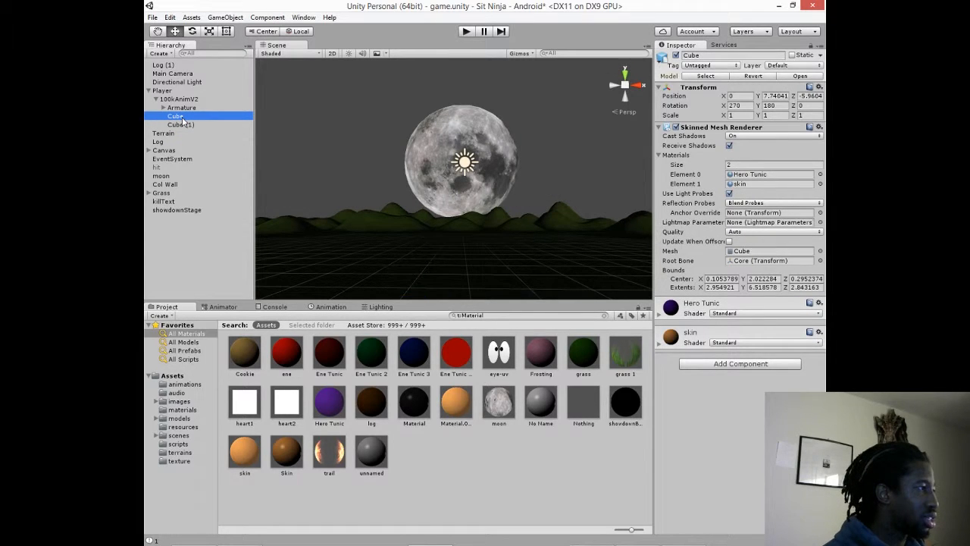
key(Delete)
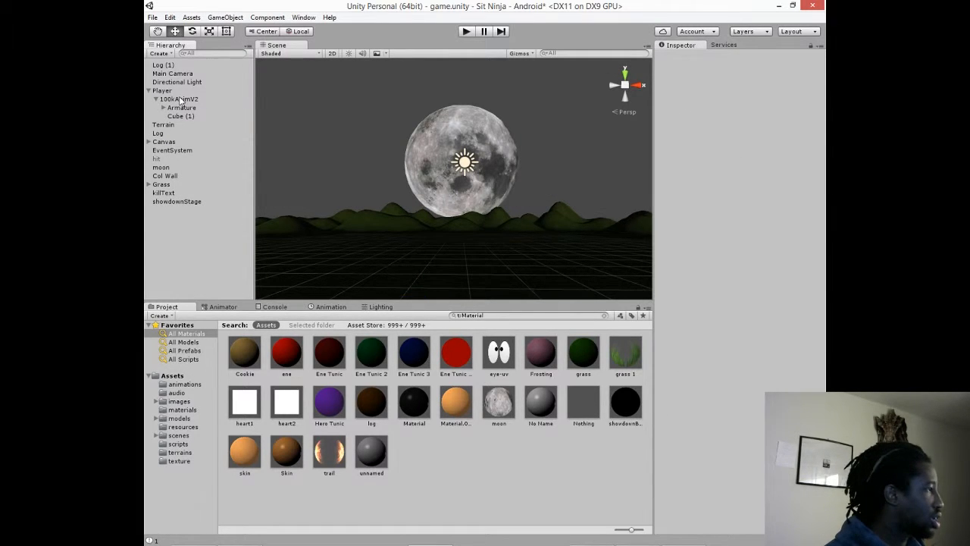
key(ctrl+z)
click(188, 125)
key(ctrl+z)
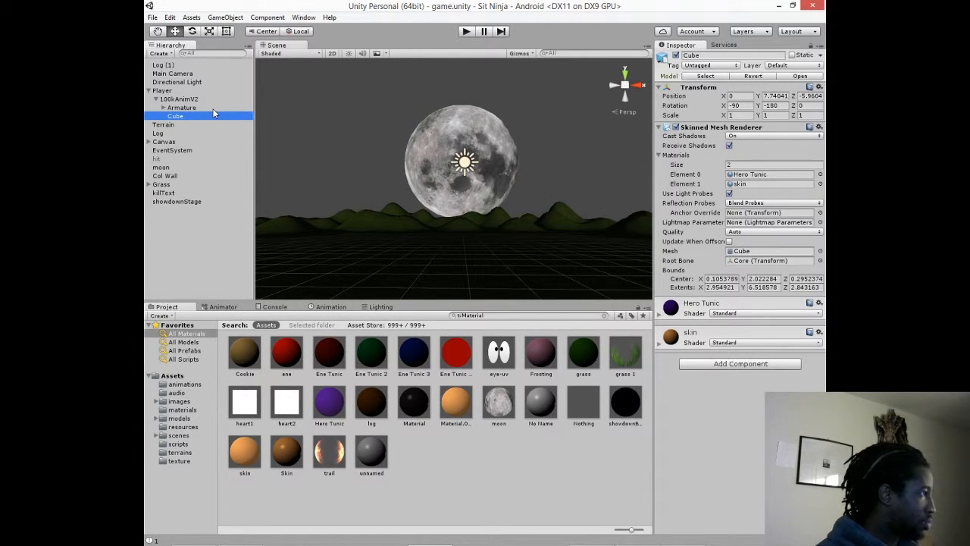
Check the Skinned Mesh Renderer of Player's Cube and reopen the menu scene from the scenes folder
click(703, 128)
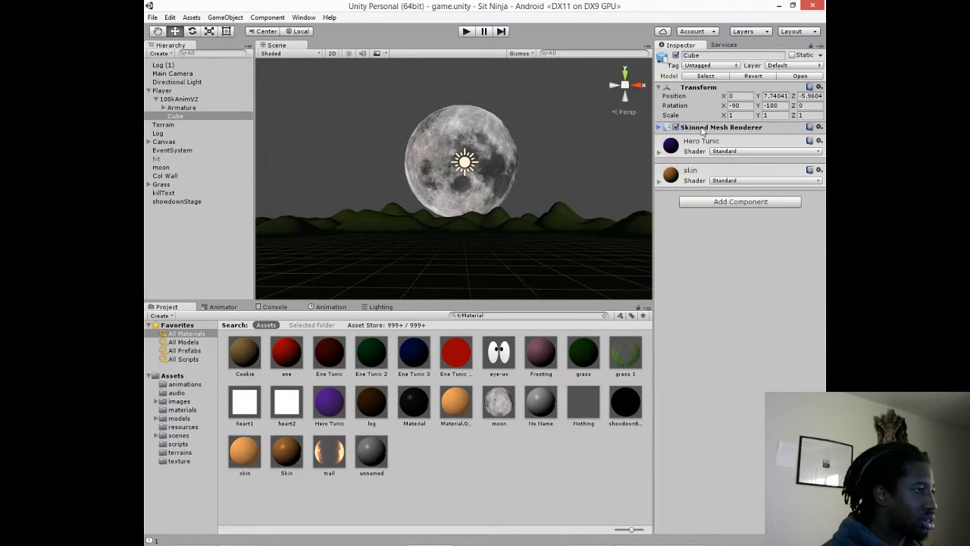
click(705, 127)
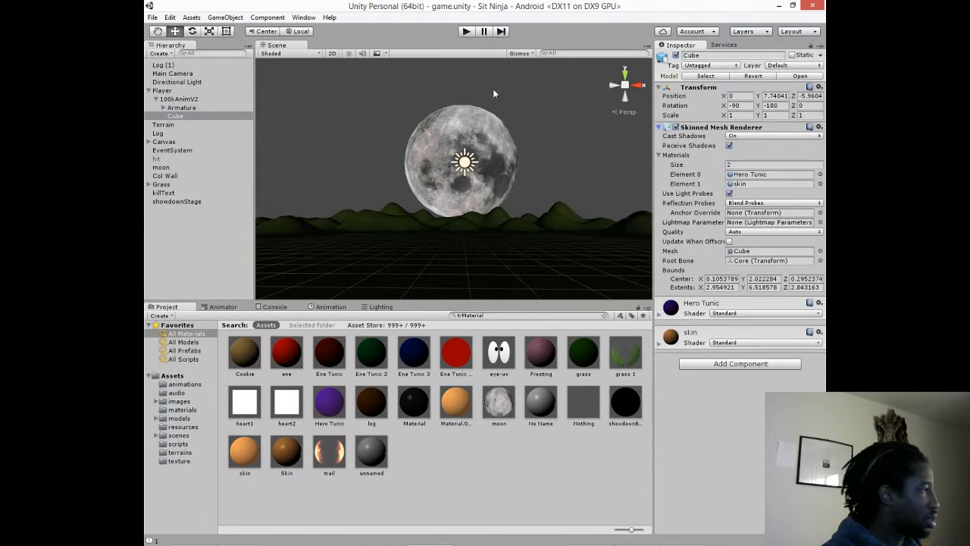
click(153, 16)
click(170, 41)
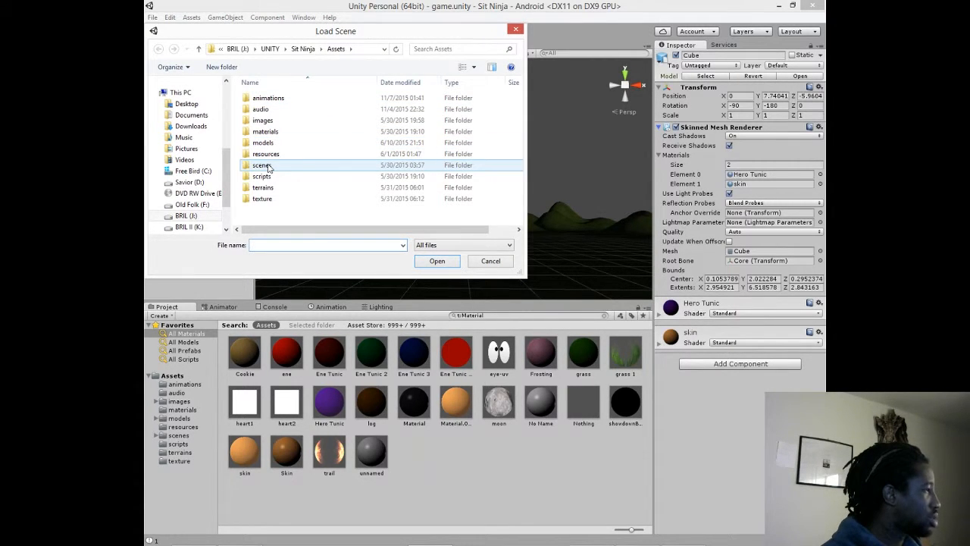
double_click(268, 167)
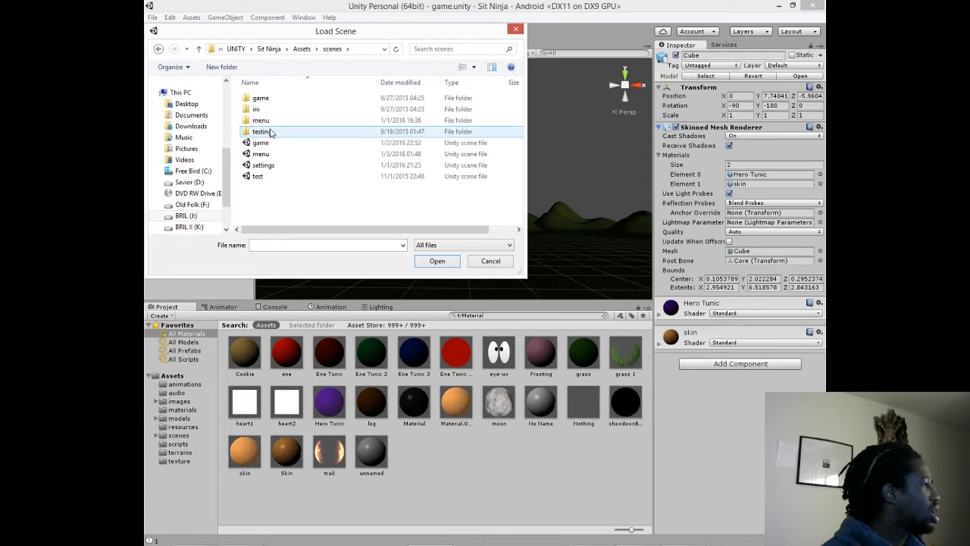
double_click(262, 154)
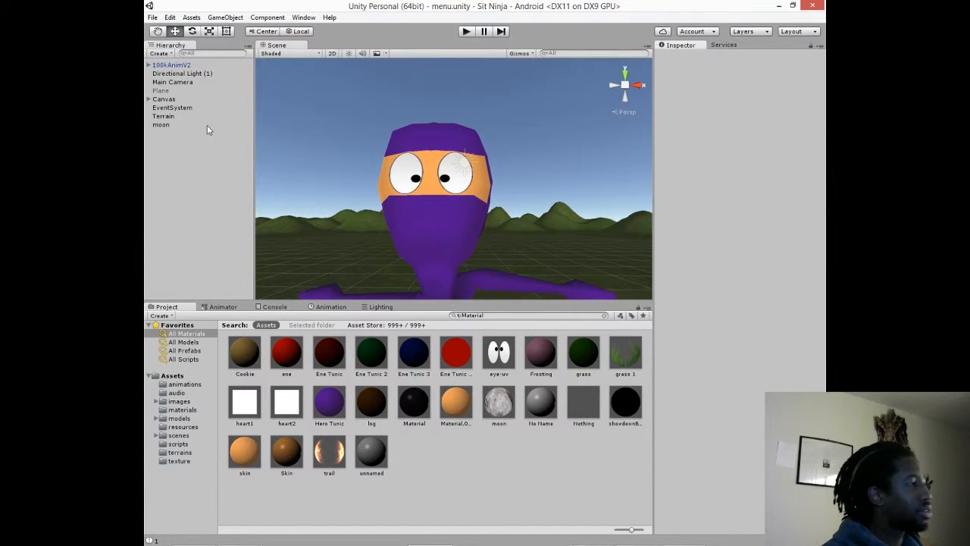
Copy the Skinned Mesh Renderer component from the Cube child of 100kAnimV2 in the menu scene
click(169, 66)
click(150, 65)
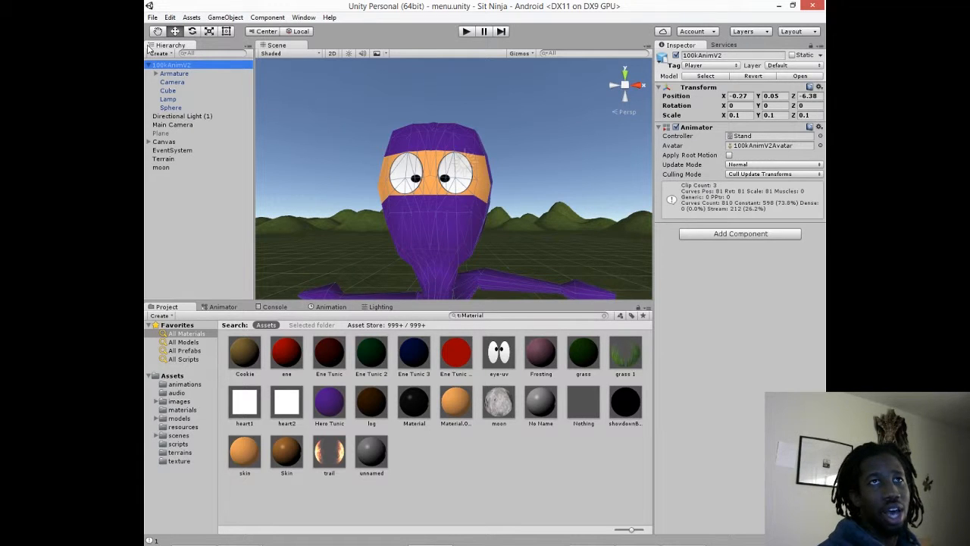
click(177, 90)
right_click(708, 131)
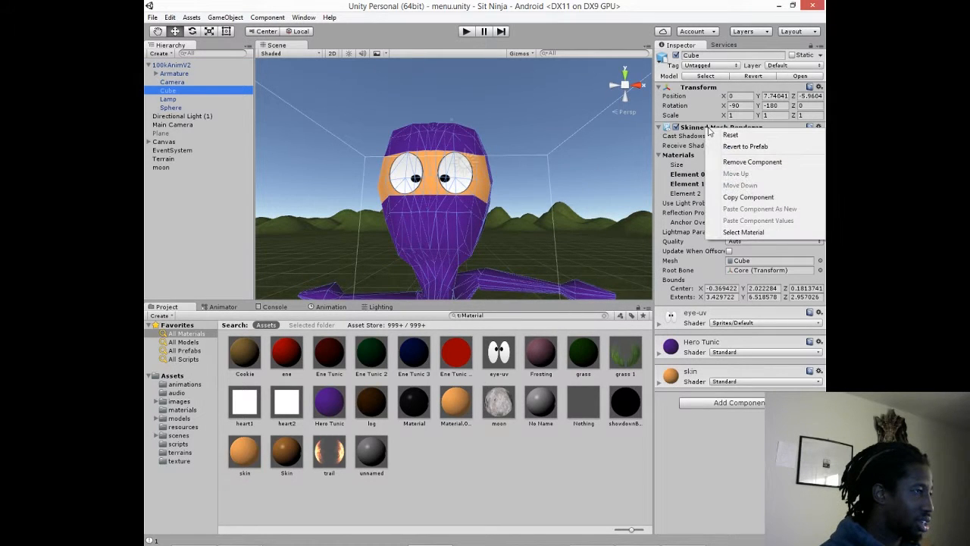
click(705, 128)
click(705, 128)
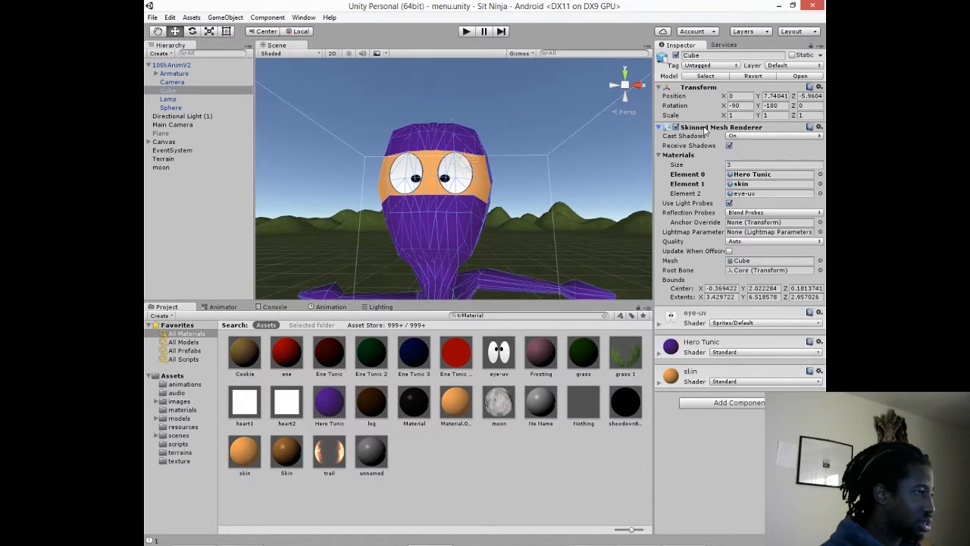
right_click(706, 130)
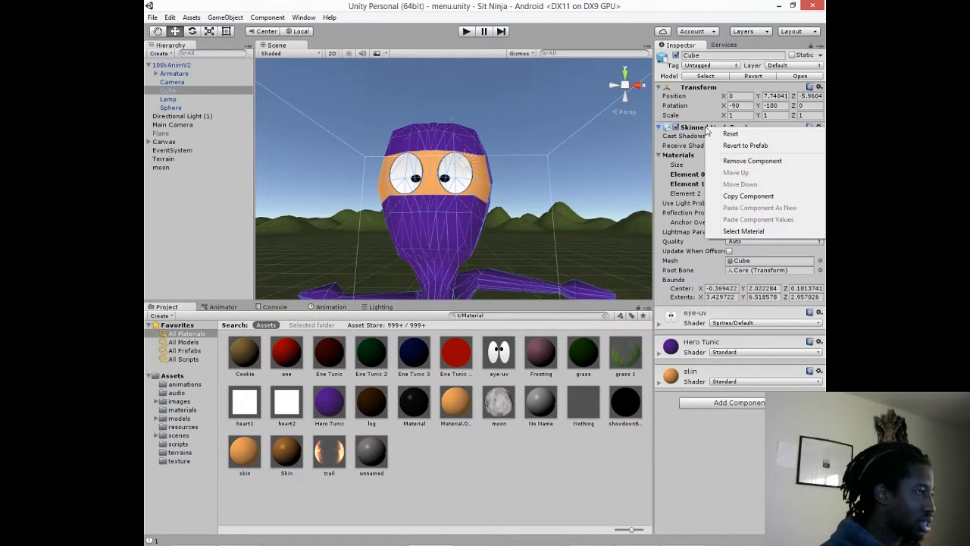
click(747, 197)
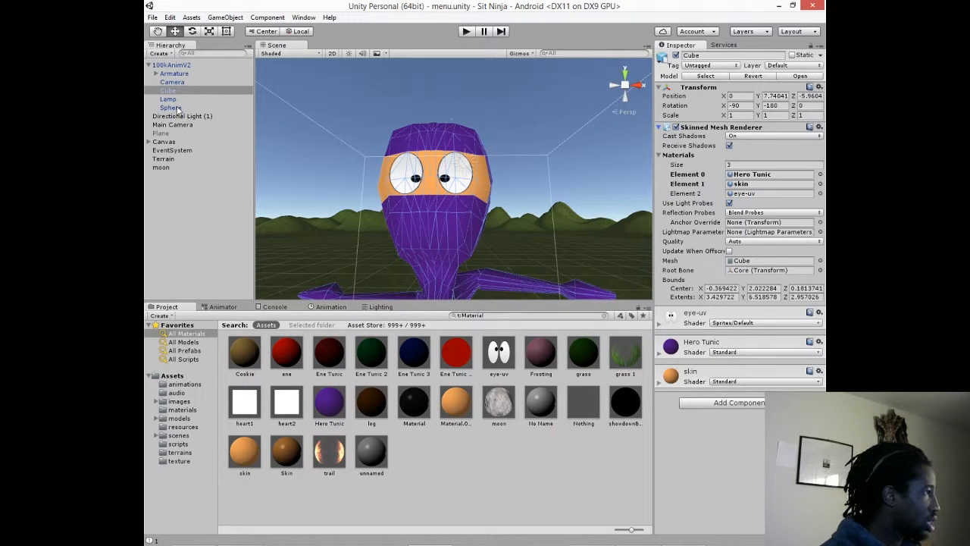
List all prefabs in the project and inspect the Baddy and BaddyMenu prefabs
click(187, 350)
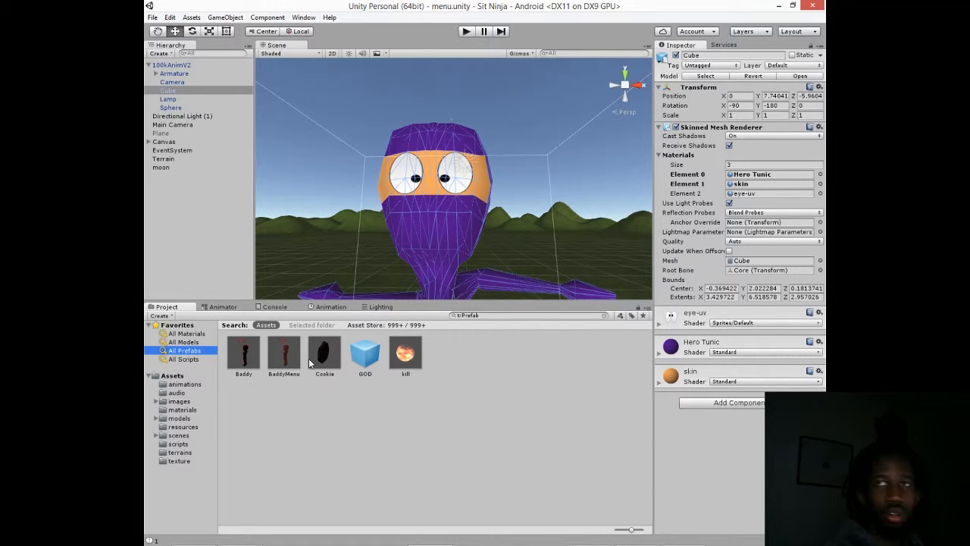
click(246, 357)
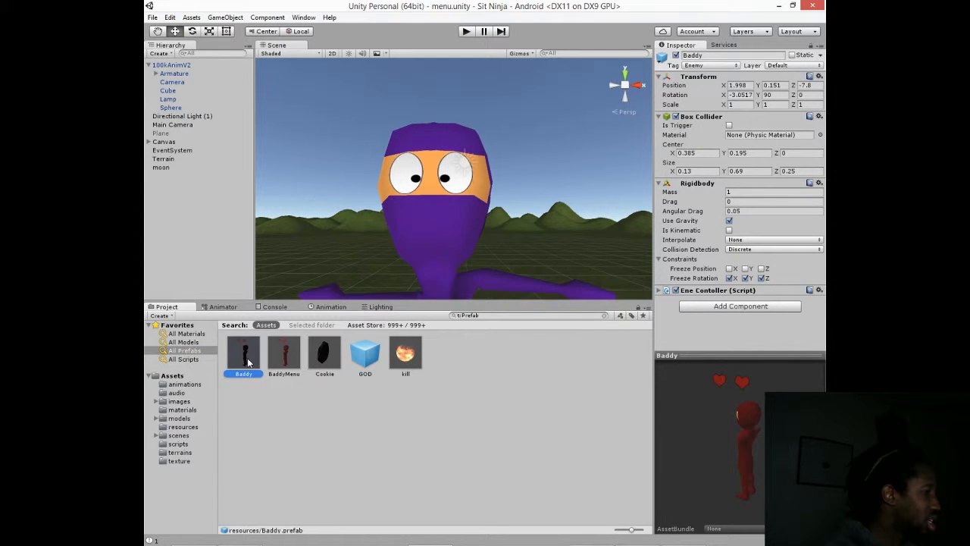
click(285, 357)
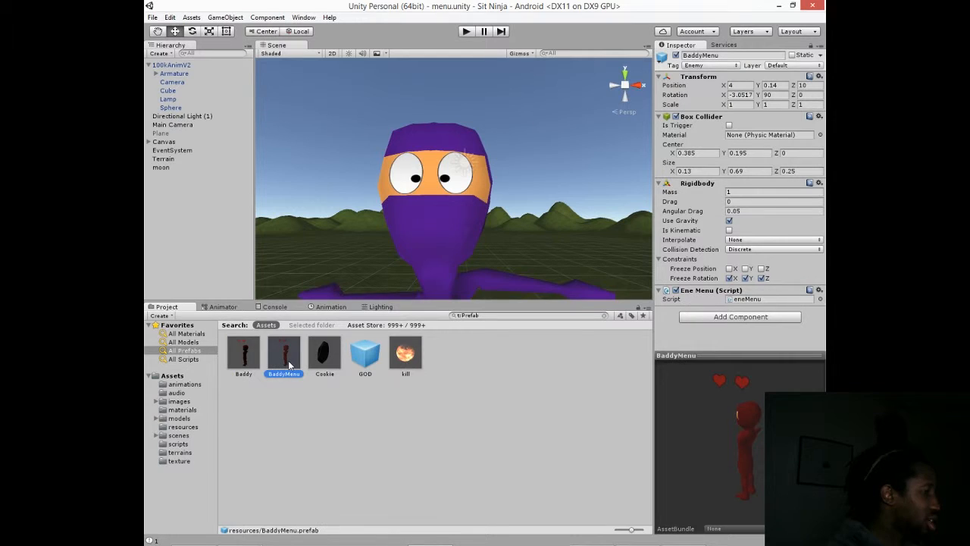
click(247, 356)
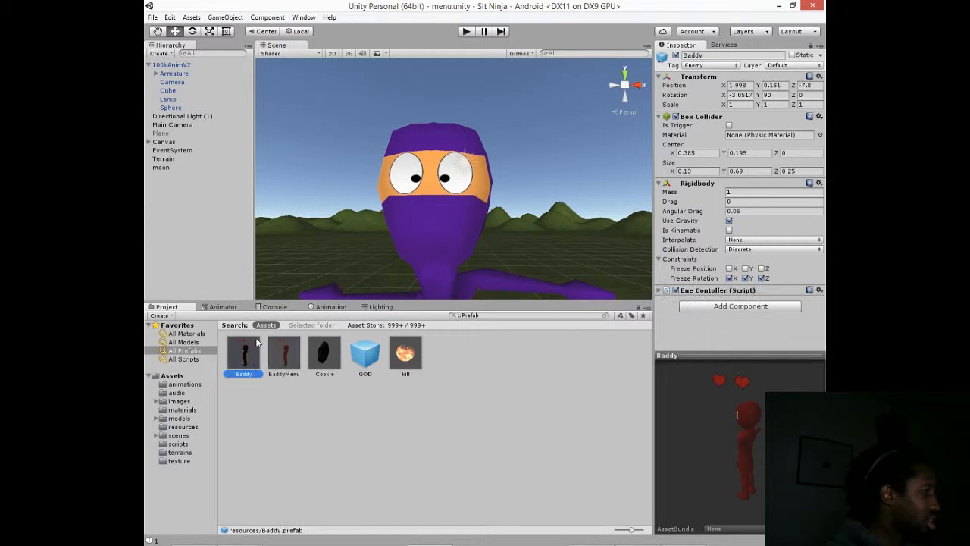
Open the game scene from the scenes folder
click(153, 17)
click(179, 43)
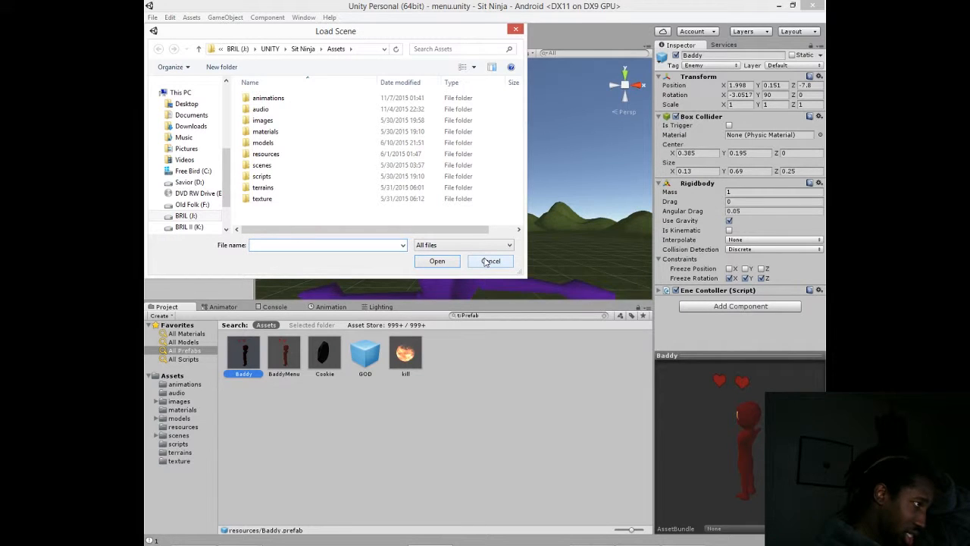
double_click(256, 165)
click(259, 143)
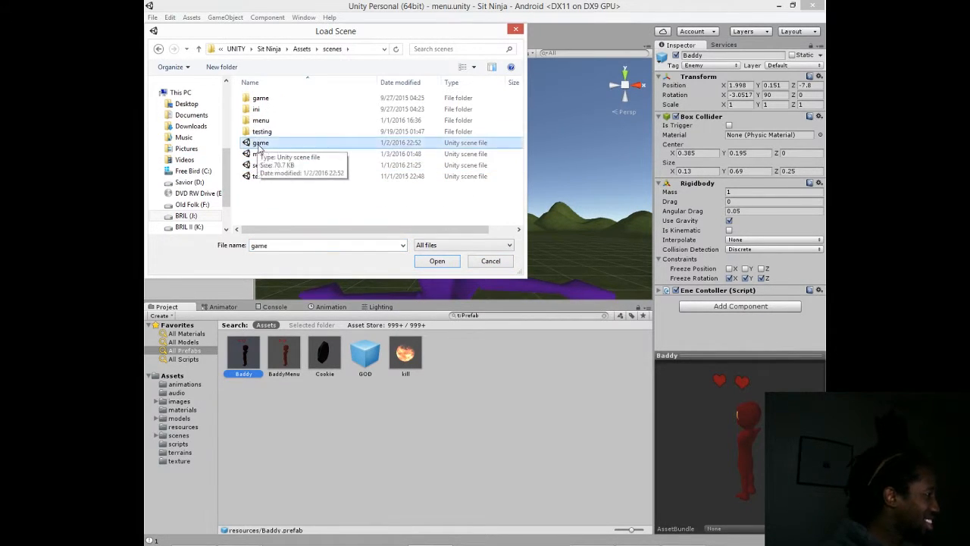
double_click(259, 144)
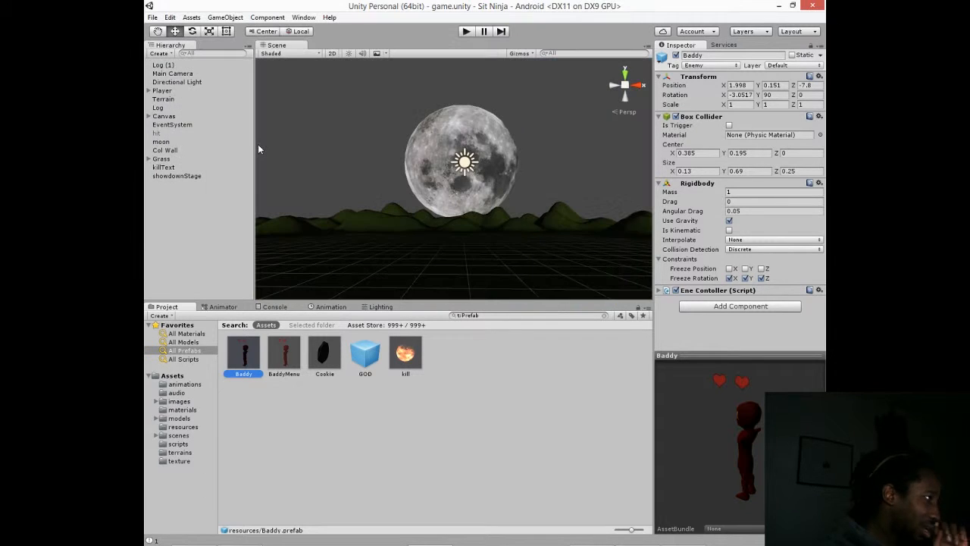
Paste the copied Skinned Mesh Renderer component values onto the Cube child of Player's 100kAnimV2
click(150, 90)
click(155, 100)
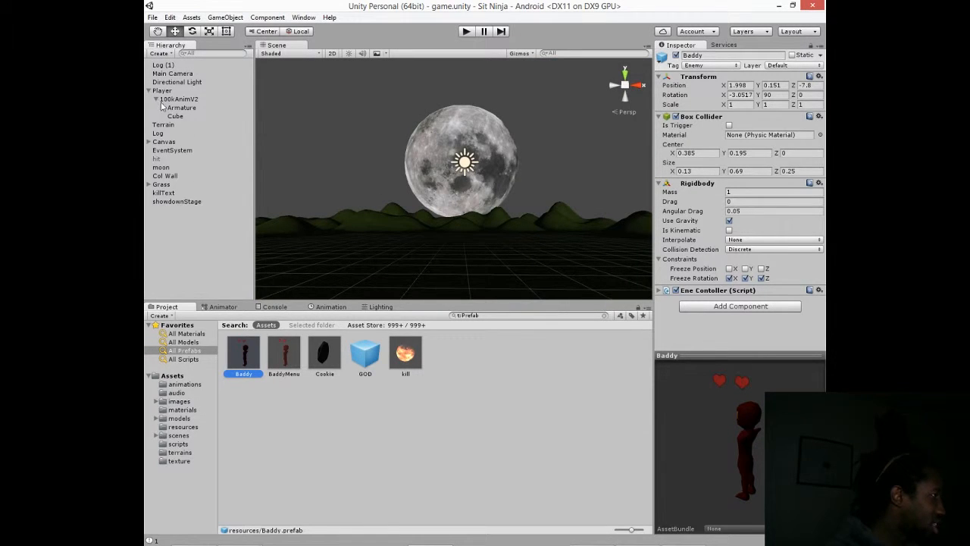
click(175, 117)
right_click(699, 127)
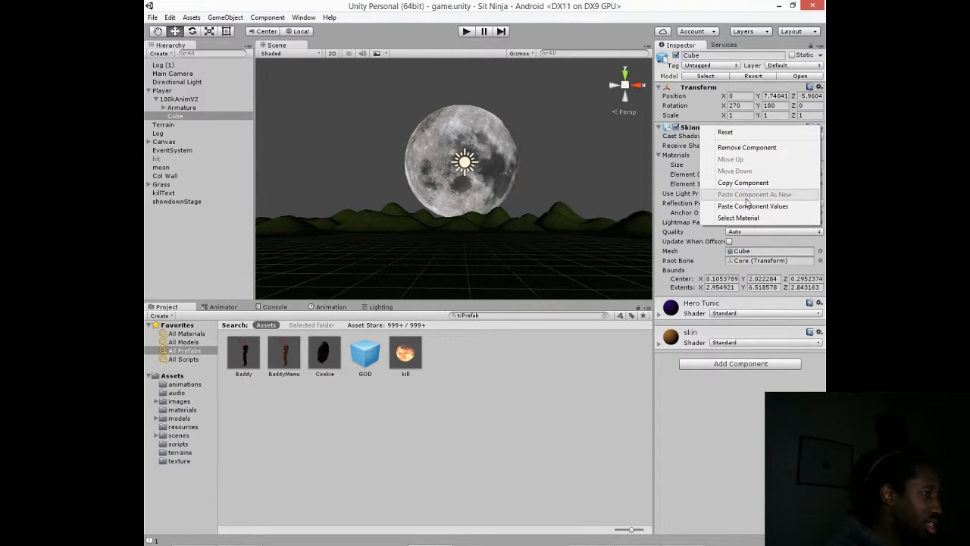
click(748, 206)
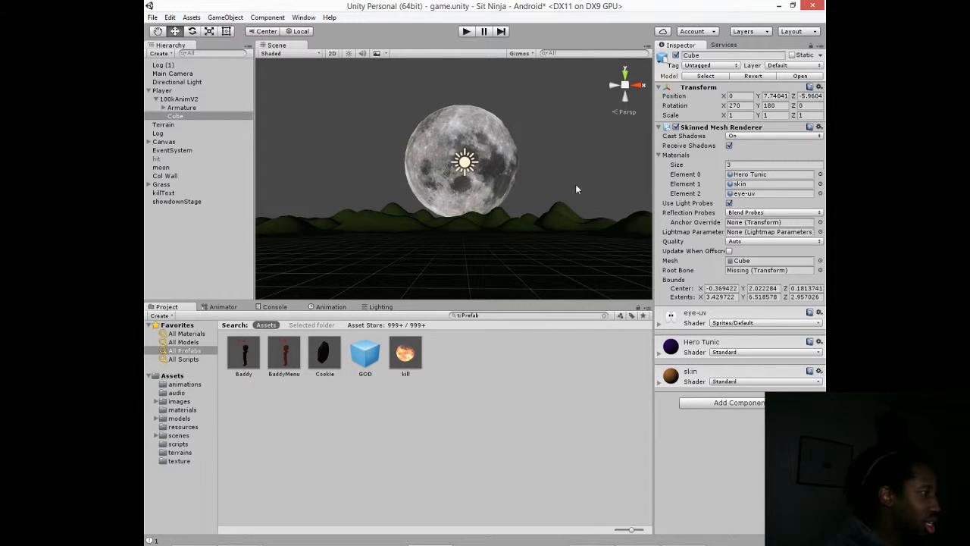
Examine the player's face and pose in the scene and the Skinned Mesh Renderer settings of its Cube
click(164, 91)
scroll(366, 173, down, 4)
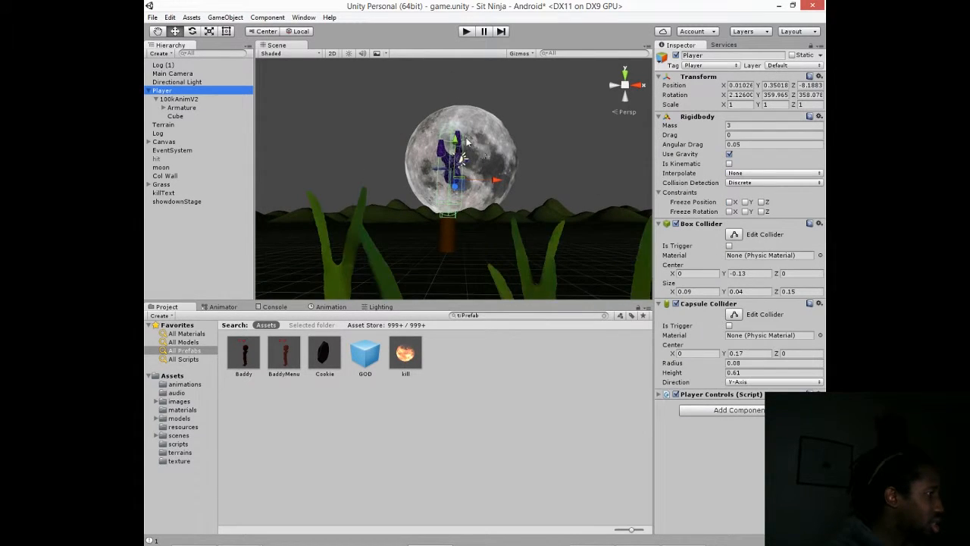
middle_drag(444, 132, 450, 211)
right_drag(450, 212, 457, 341)
middle_drag(430, 97, 424, 249)
scroll(455, 227, up, 4)
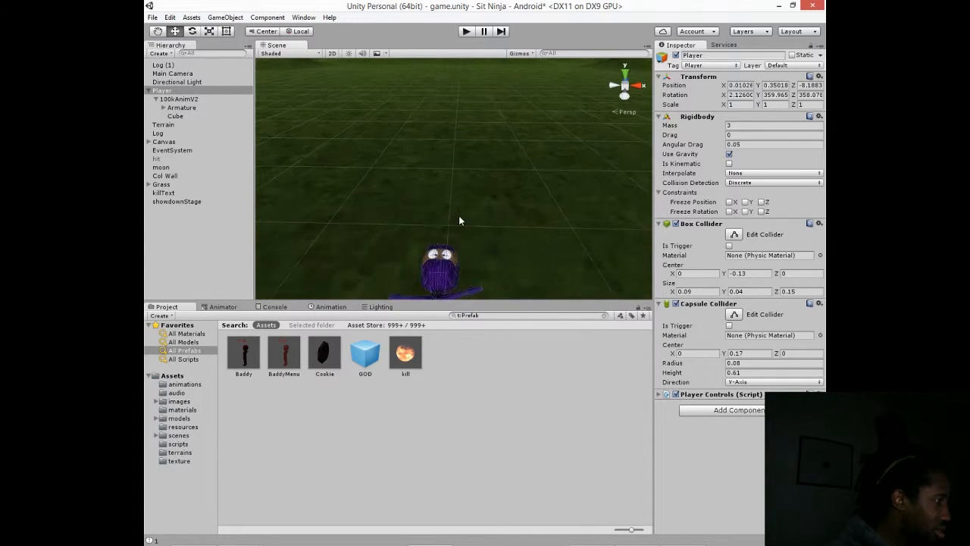
middle_drag(453, 209, 464, 145)
right_drag(464, 144, 443, 294)
middle_drag(454, 168, 425, 238)
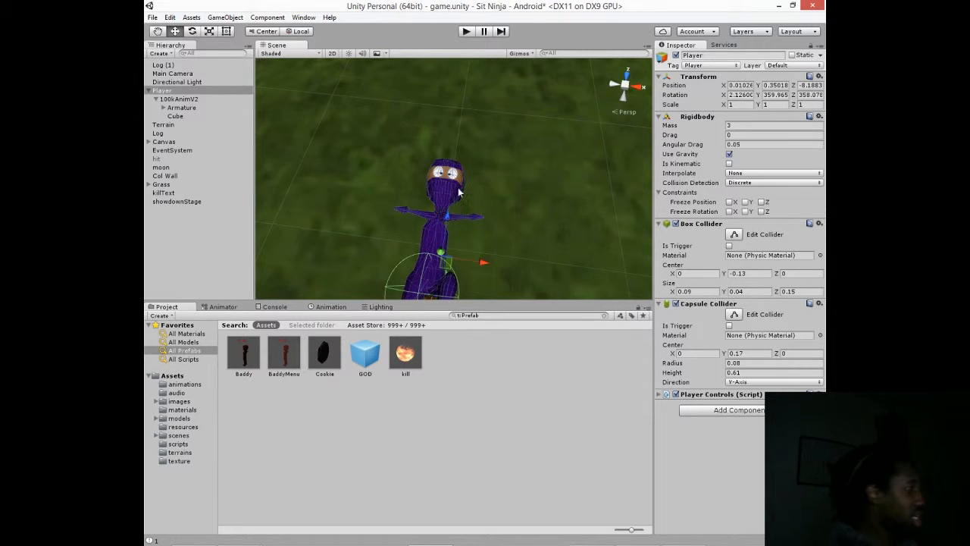
click(181, 106)
click(175, 116)
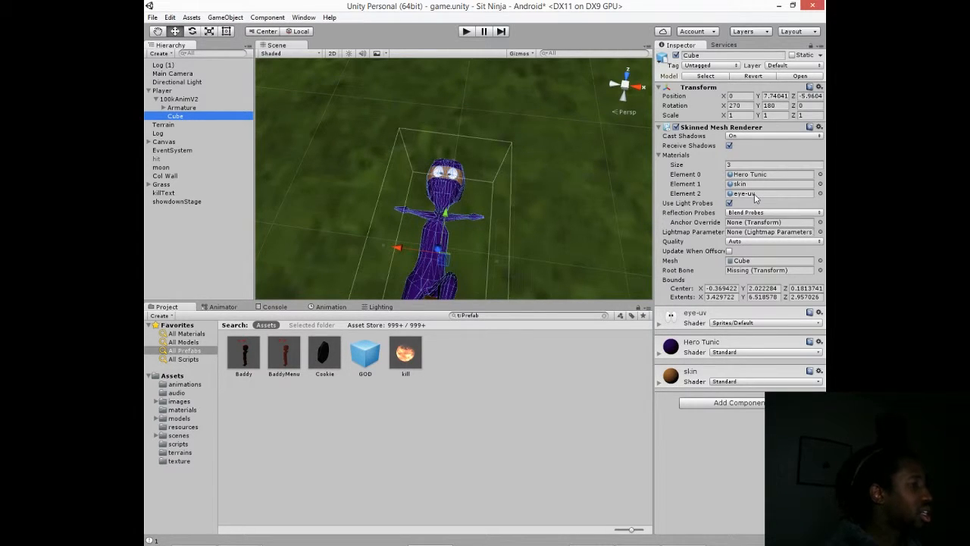
key(Up)
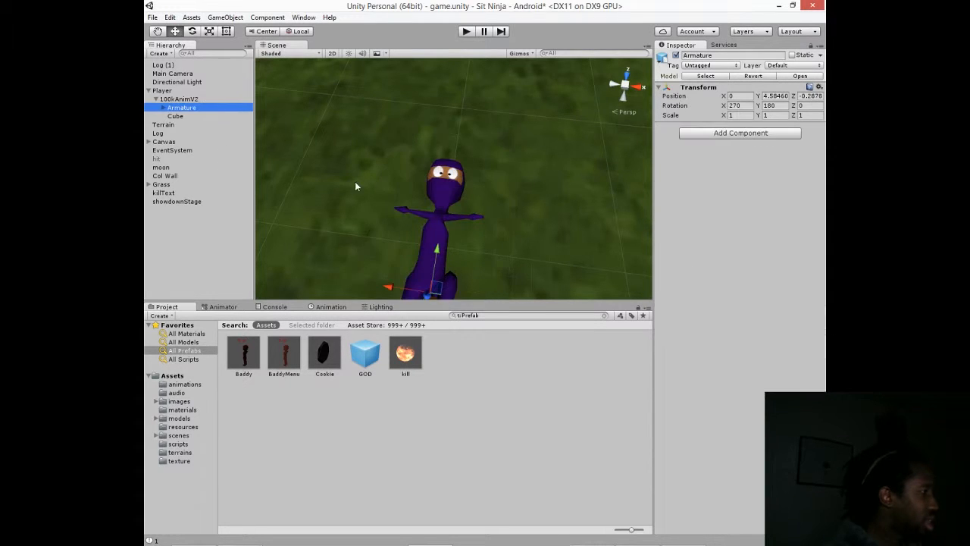
Undo the pasted Skinned Mesh Renderer values on Player's Cube
key(ctrl+z)
key(ctrl+z)
key(ctrl+z)
key(ctrl+z)
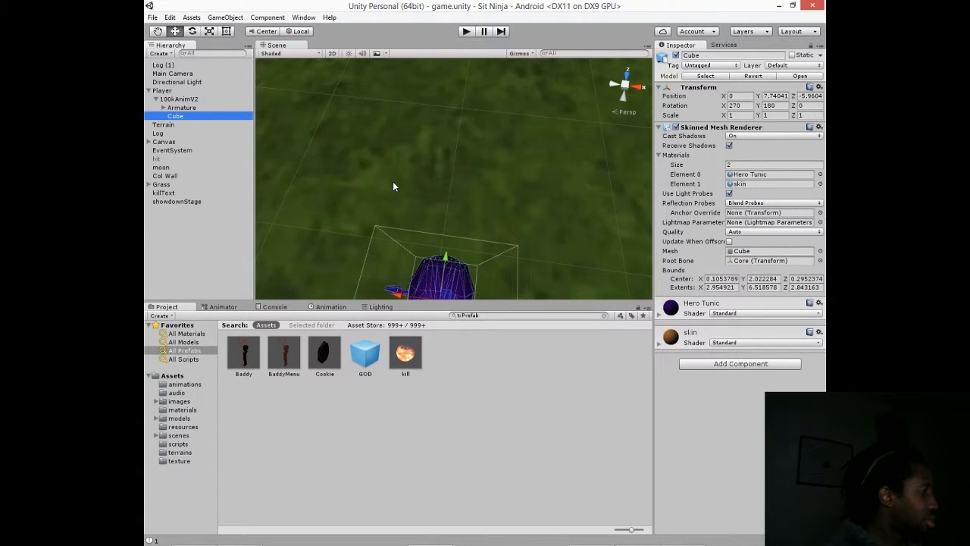
key(ctrl+z)
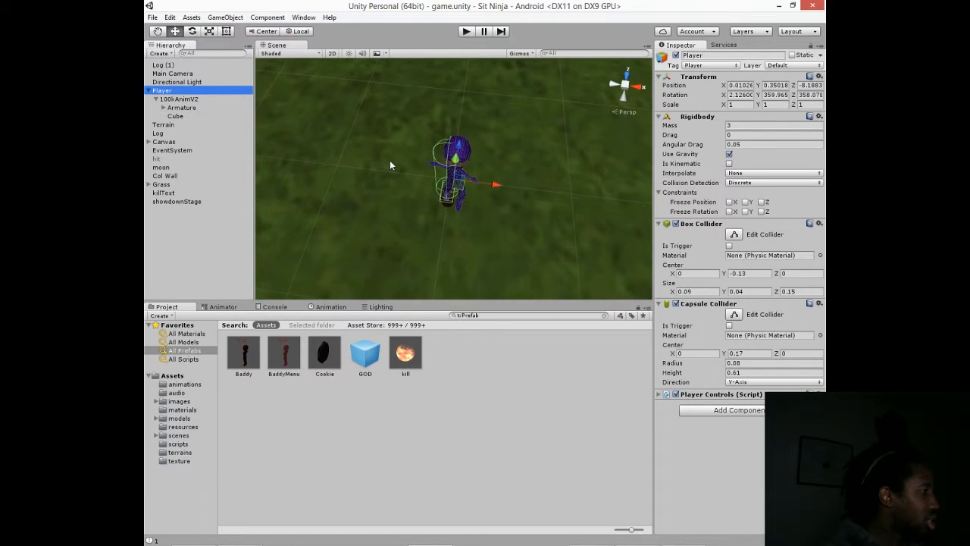
Set the materials size of the Skinned Mesh Renderer on Player's Cube to 3
scroll(392, 161, up, 5)
right_drag(399, 158, 474, 50)
middle_drag(428, 158, 424, 138)
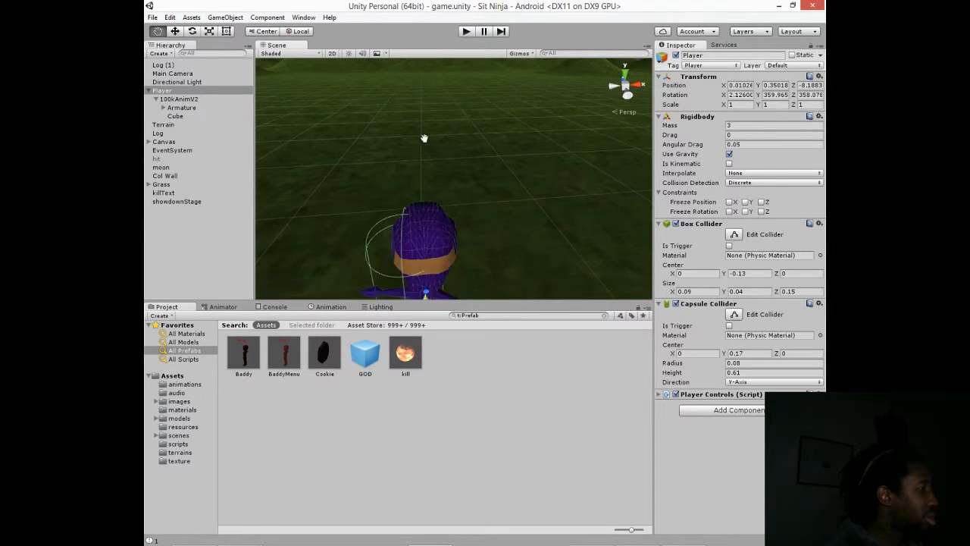
right_drag(424, 138, 393, 115)
click(176, 116)
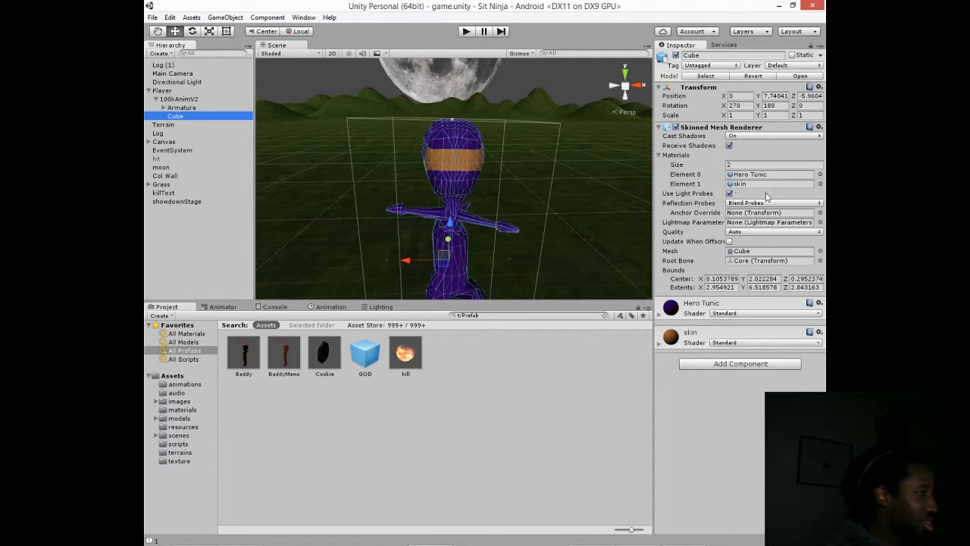
click(757, 164)
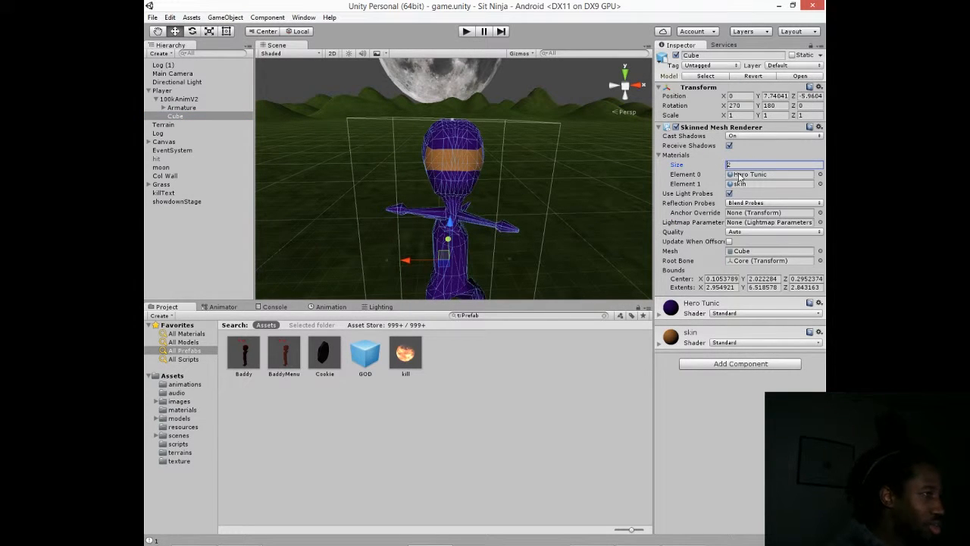
click(724, 367)
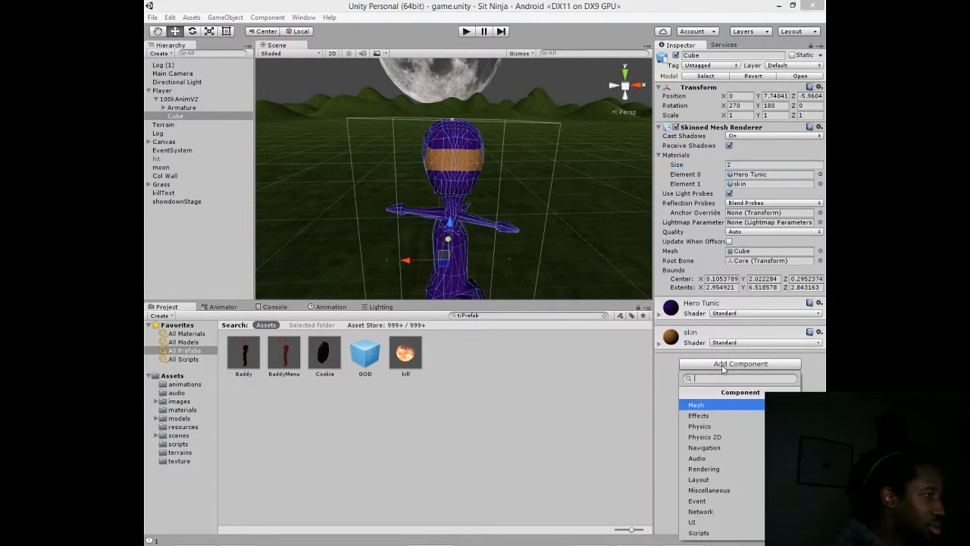
click(735, 169)
text(3)
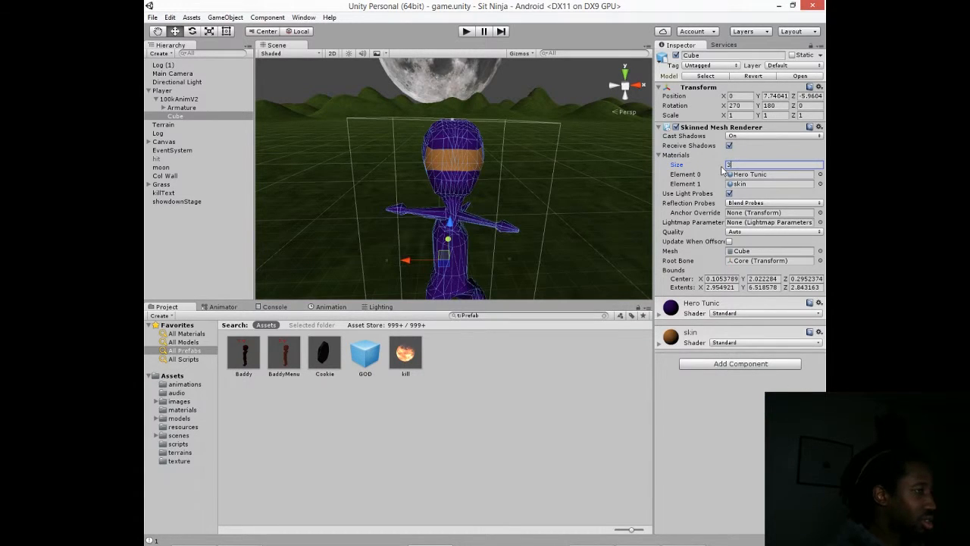
key(Return)
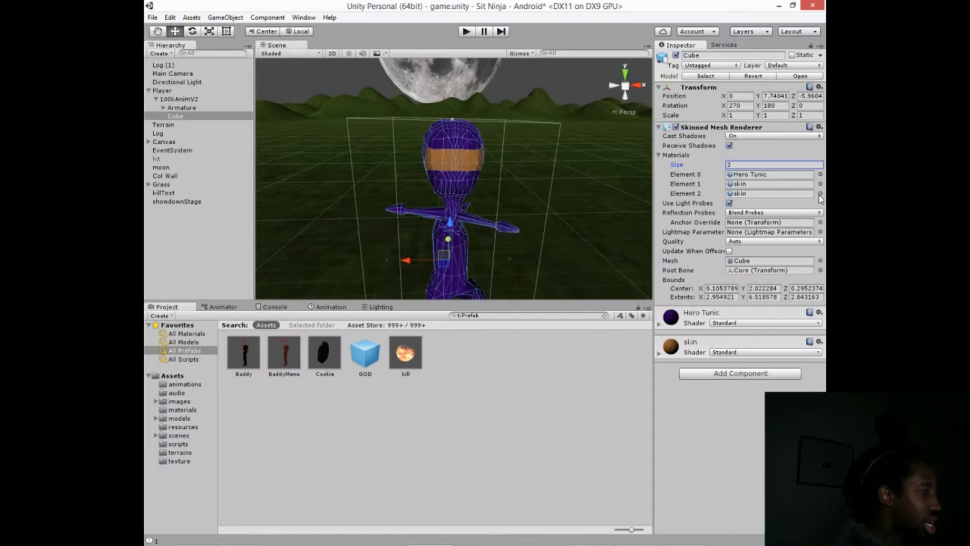
Find the eye-uv material among all project materials and assign it to Element 2 of Player's Cube
click(185, 342)
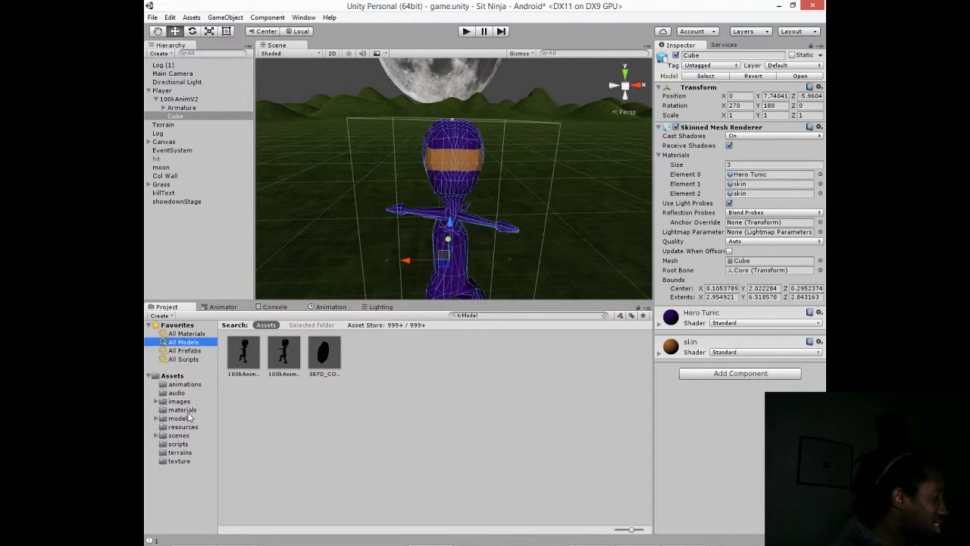
click(183, 459)
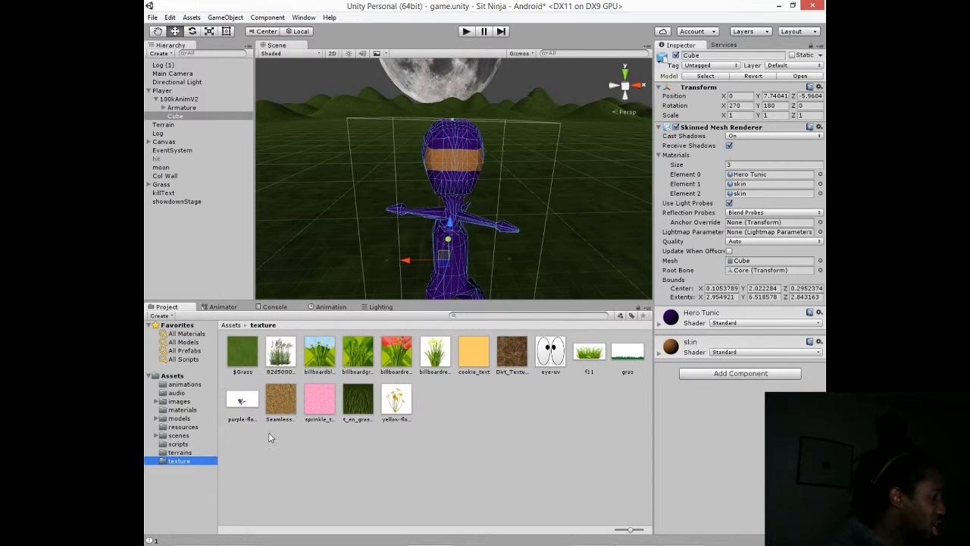
click(550, 353)
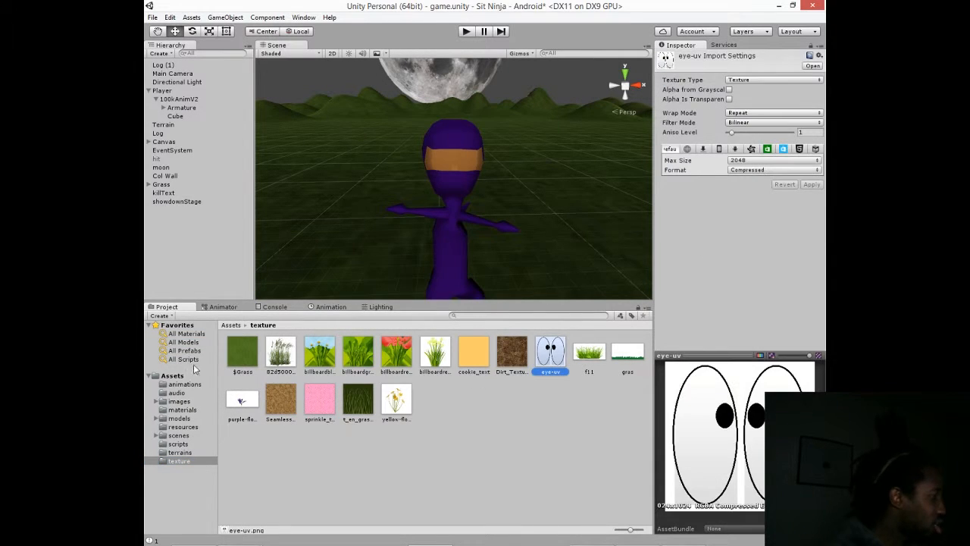
click(188, 335)
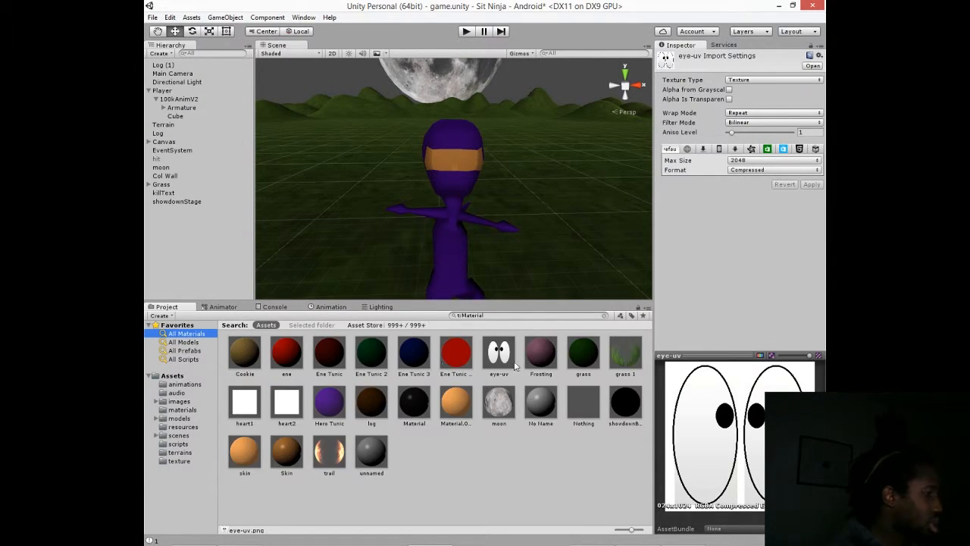
click(505, 358)
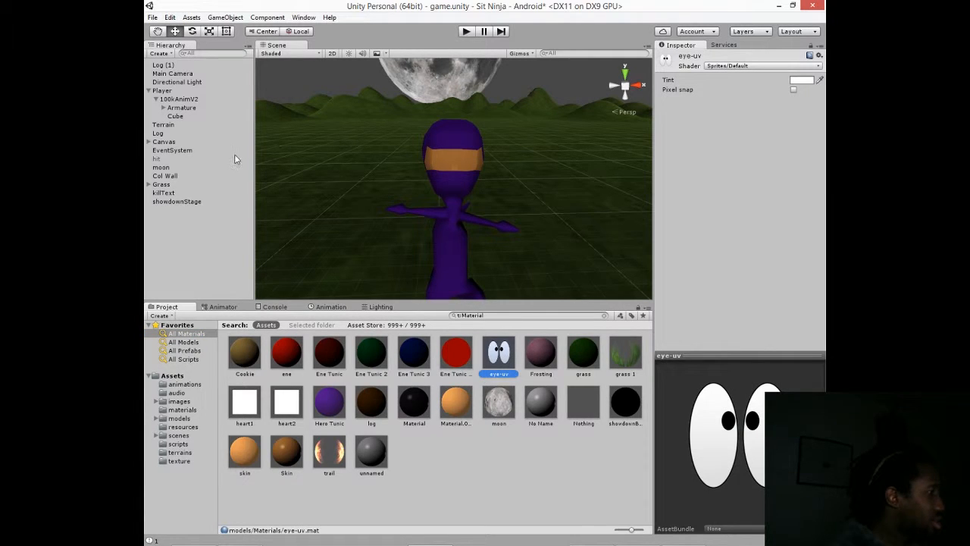
click(177, 116)
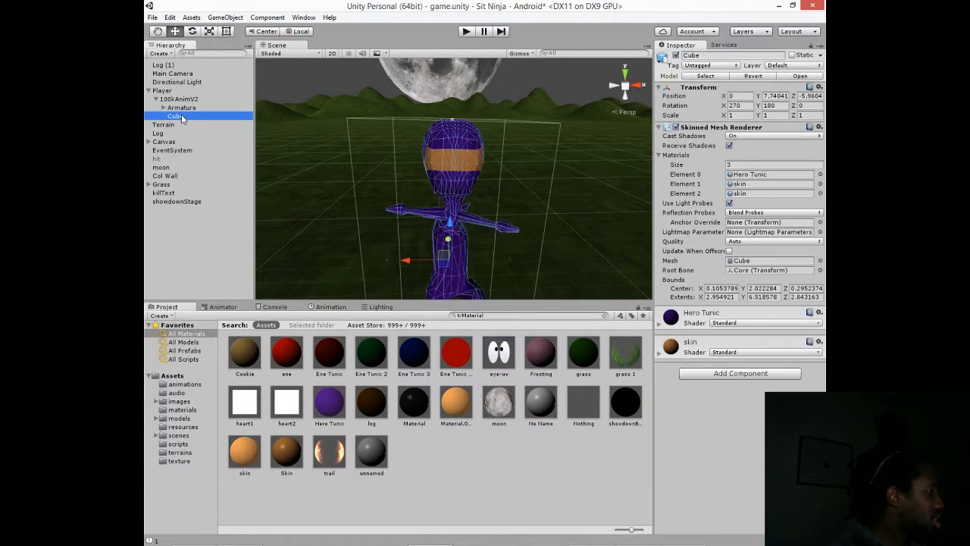
drag(505, 358, 745, 199)
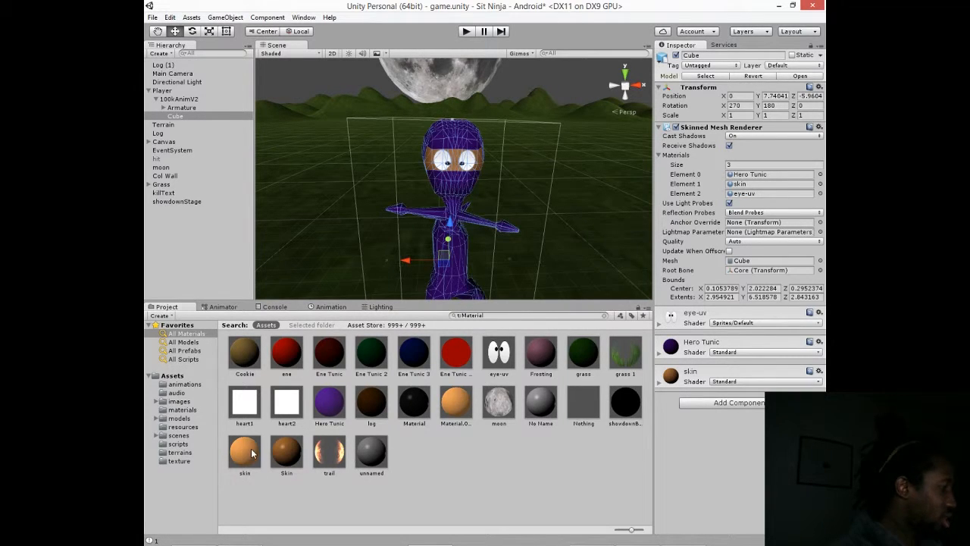
Assign the lighter skin material to Element 1 of Player's Cube and check the face up close
drag(256, 453, 747, 187)
scroll(412, 256, up, 5)
middle_drag(412, 255, 382, 265)
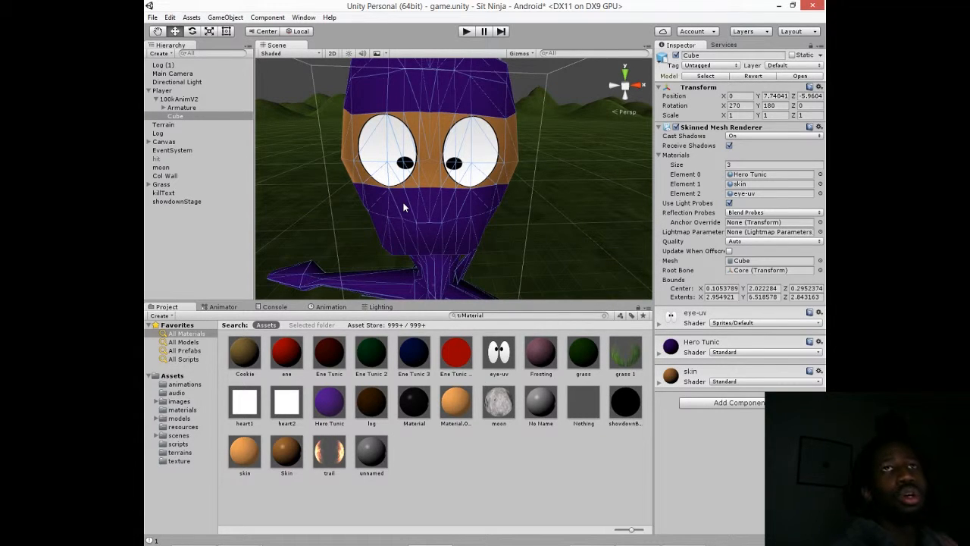
scroll(404, 207, down, 5)
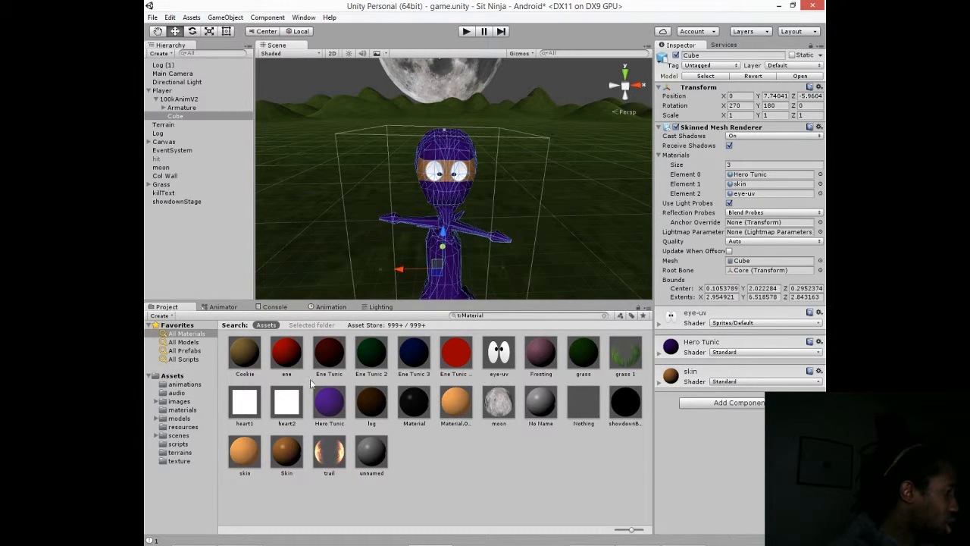
Delete the darker duplicate Skin material, models/Materials/Skin.mat, from the project
click(286, 451)
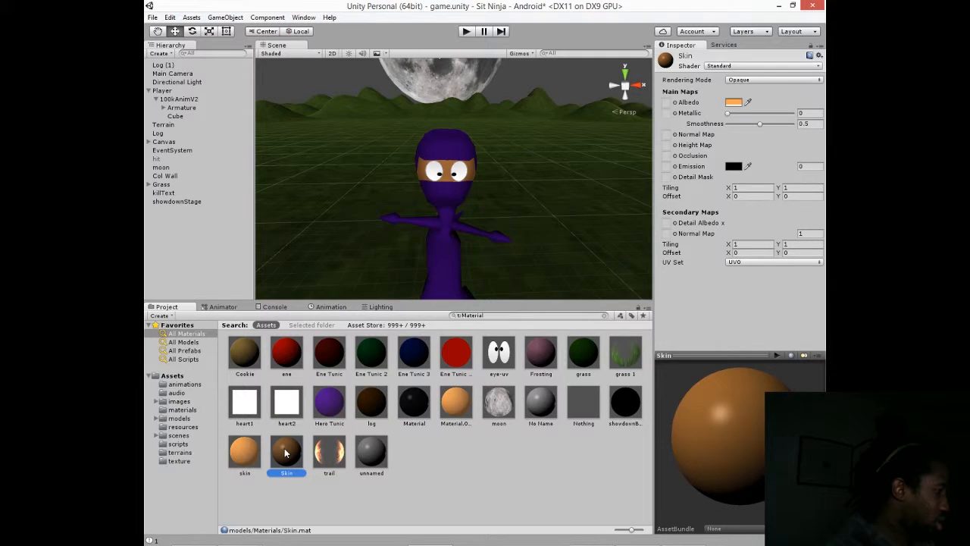
key(Delete)
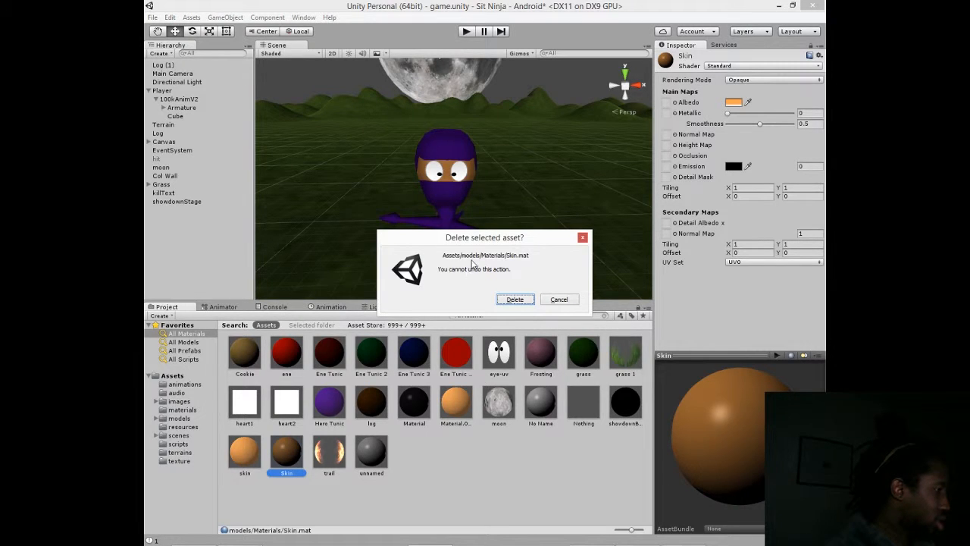
click(516, 300)
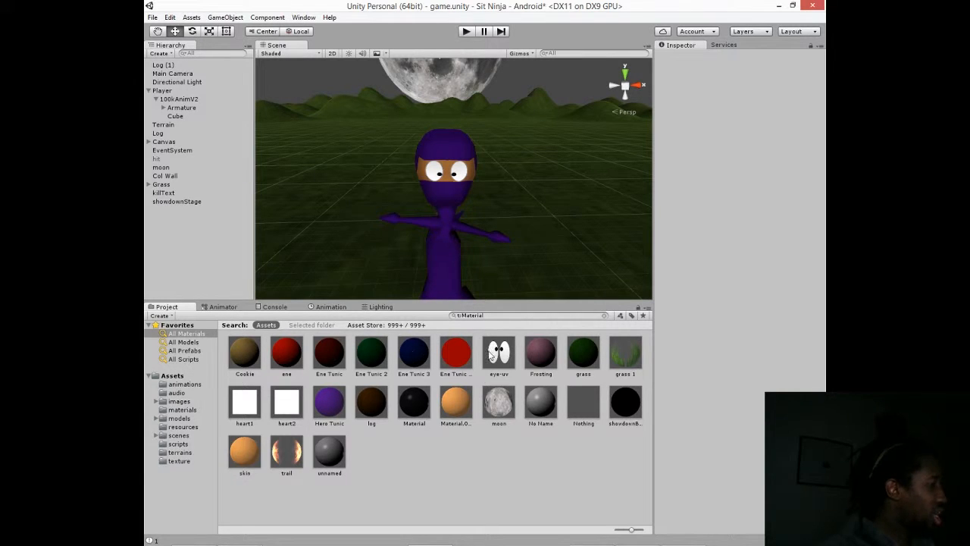
Review the eye-uv material's settings and the player's eyes in the scene from near and far
click(495, 356)
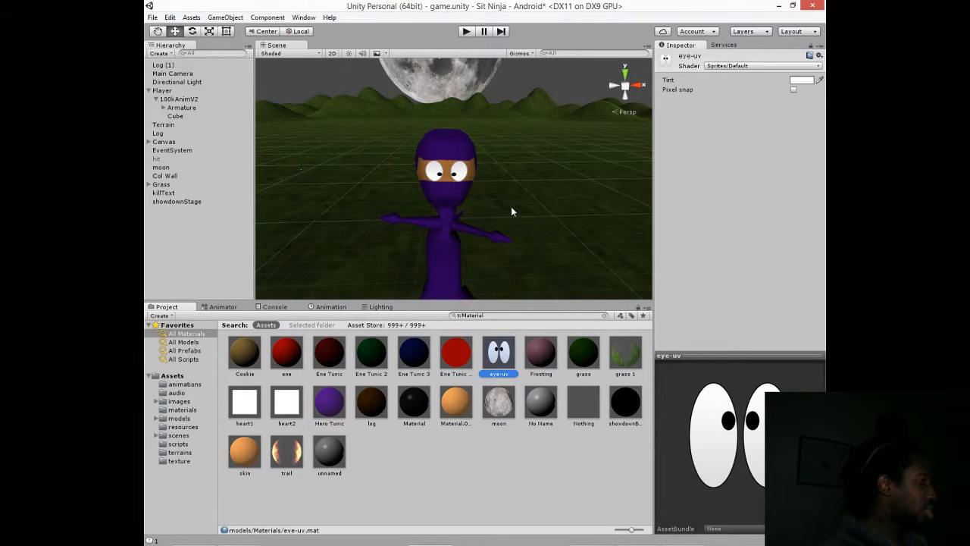
scroll(511, 208, up, 3)
scroll(510, 218, down, 4)
scroll(511, 221, down, 4)
scroll(511, 221, up, 1)
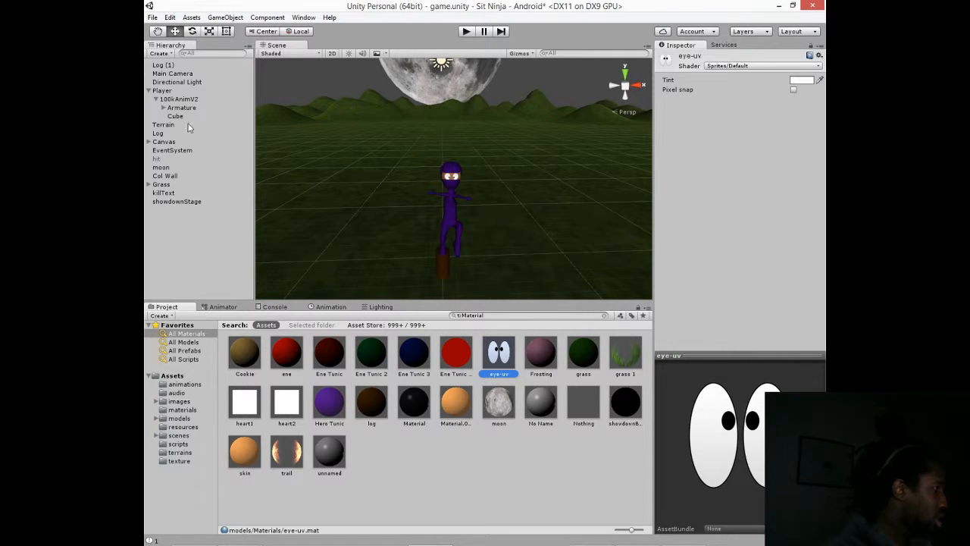
Add the Baddy prefab to the game scene's hierarchy and select the Cube child of its 100kAnimV2
click(184, 343)
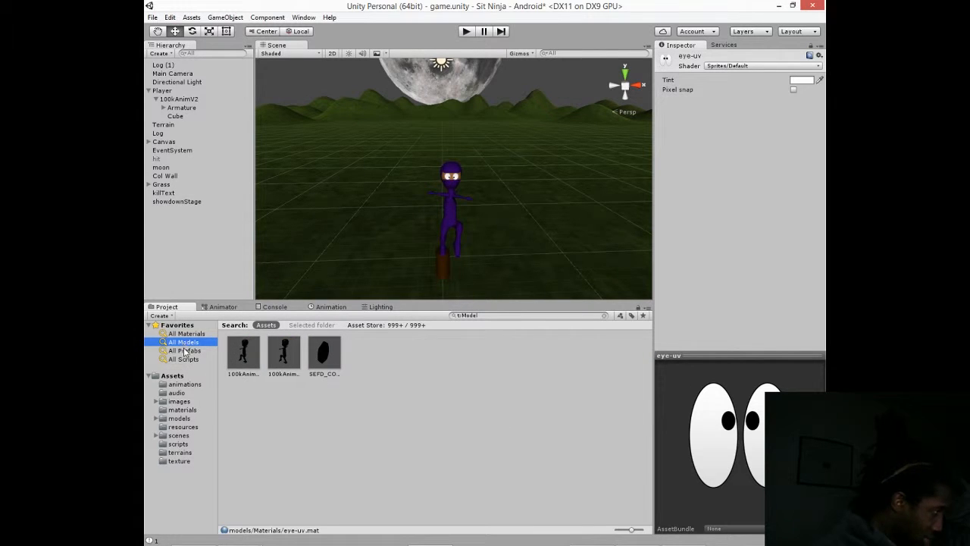
click(186, 351)
click(244, 355)
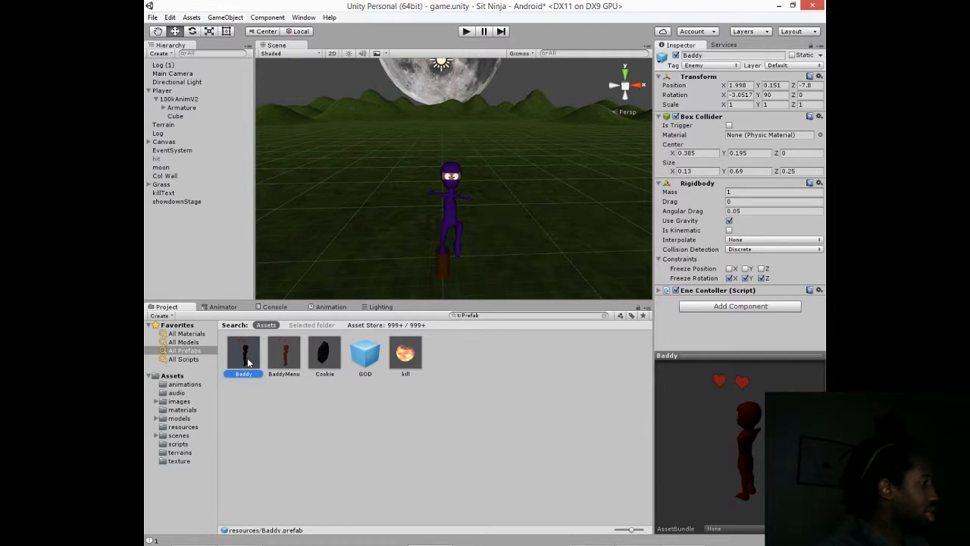
drag(247, 362, 202, 250)
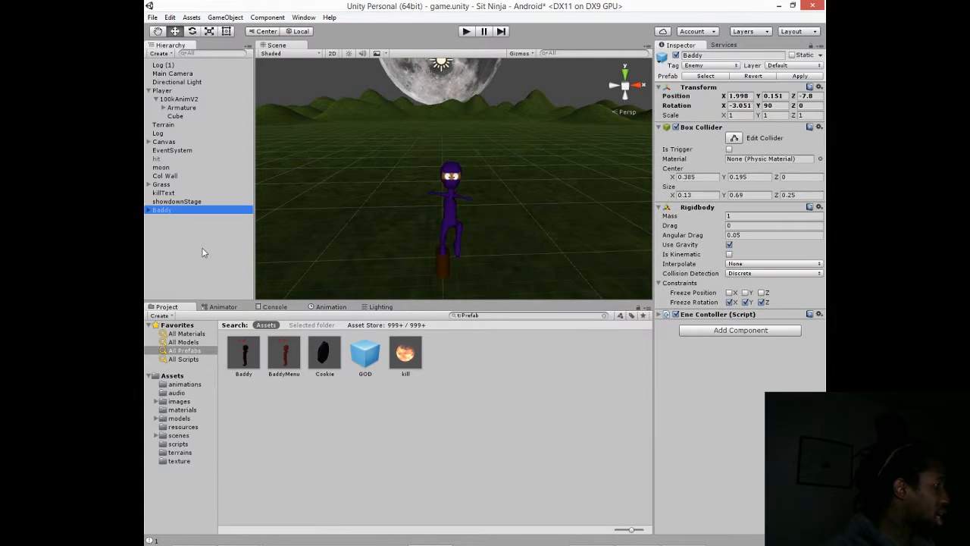
click(148, 210)
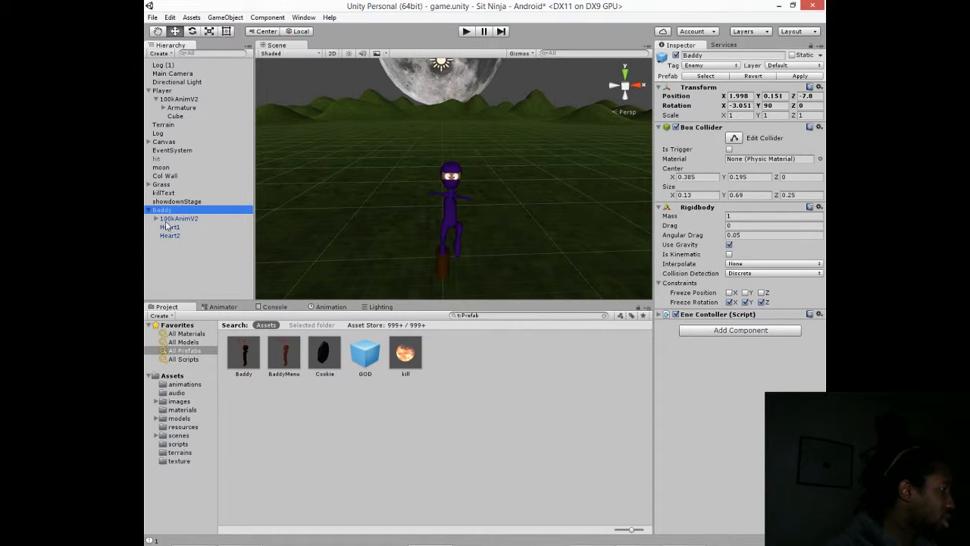
click(174, 235)
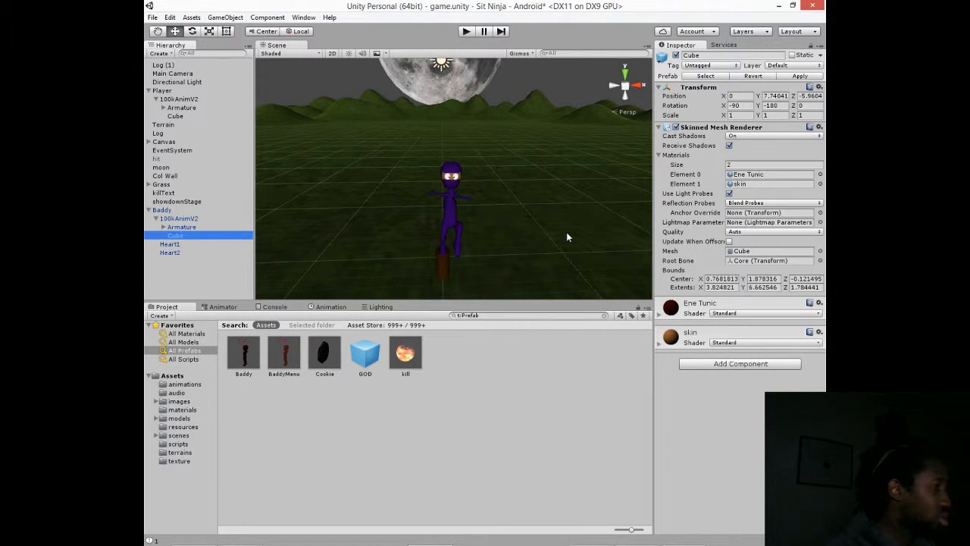
Set the material count of the Baddy's Cube to 3 and assign the eye-uv material to Element 2
click(716, 165)
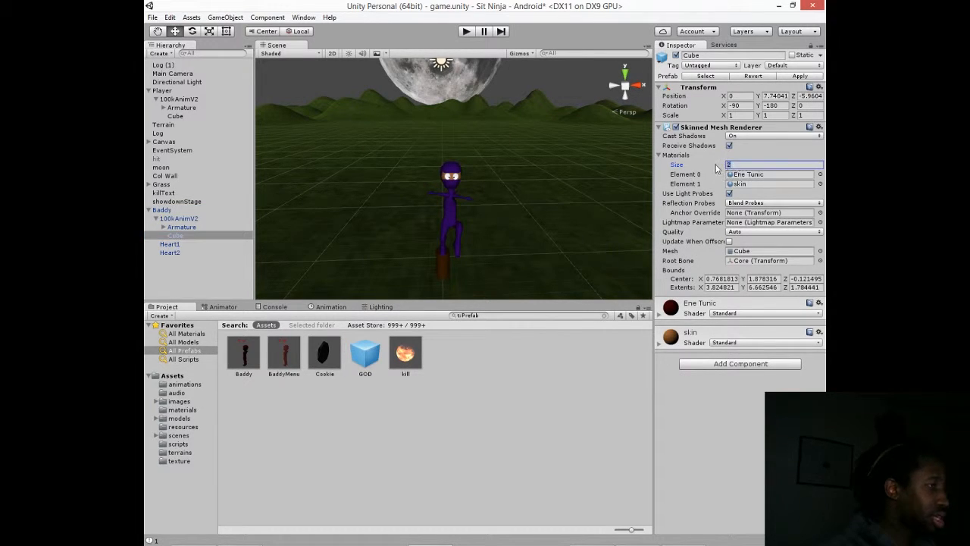
click(724, 401)
click(716, 165)
text(3)
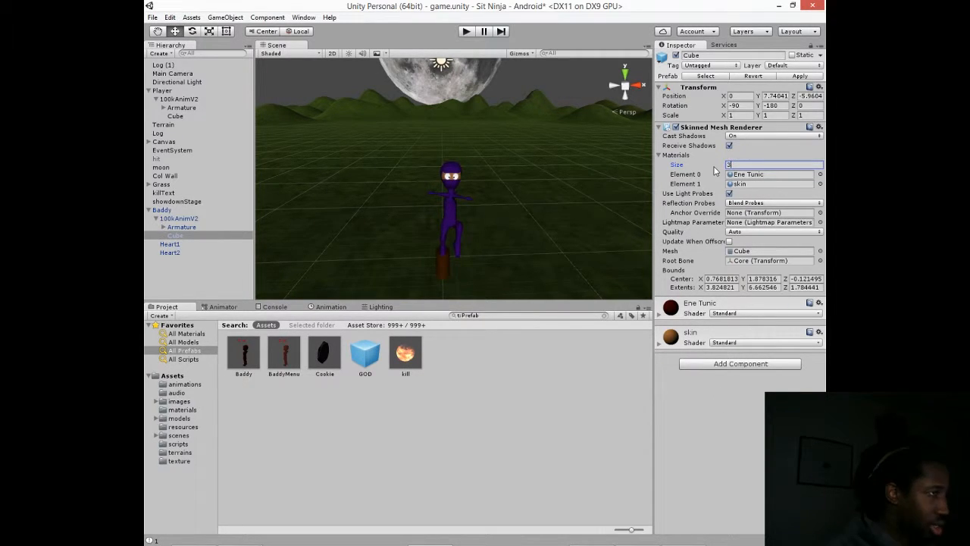
key(Return)
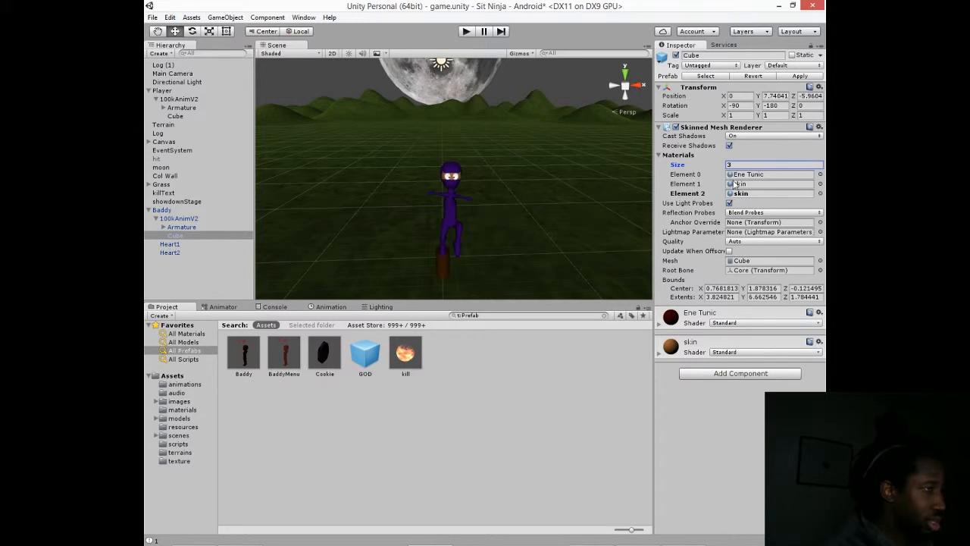
click(186, 333)
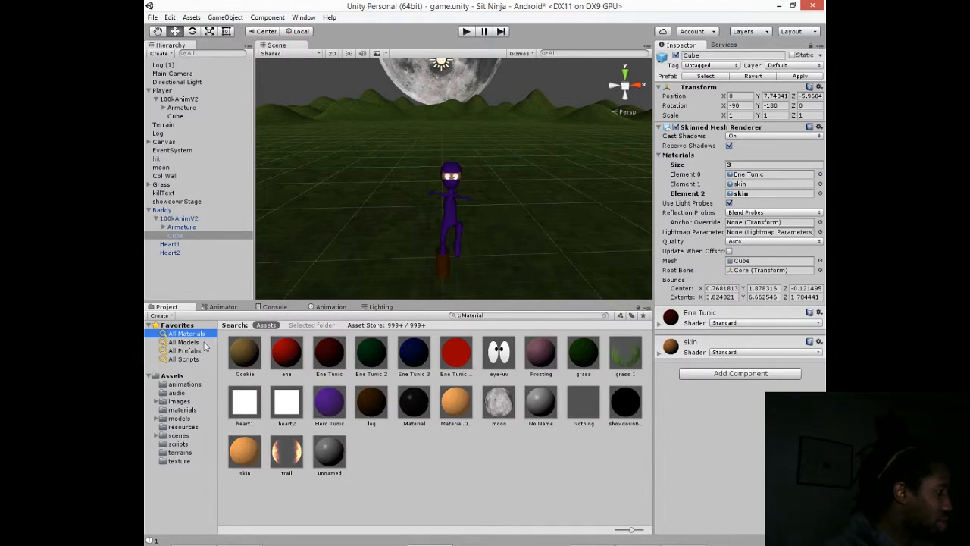
drag(661, 250, 748, 197)
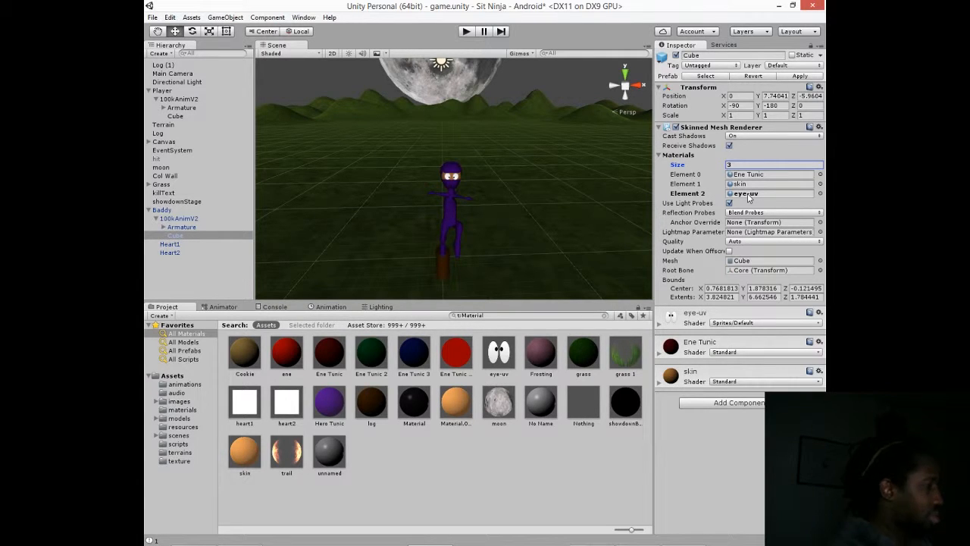
Apply the Baddy instance's changes to its prefab and delete the instance from the scene
click(173, 213)
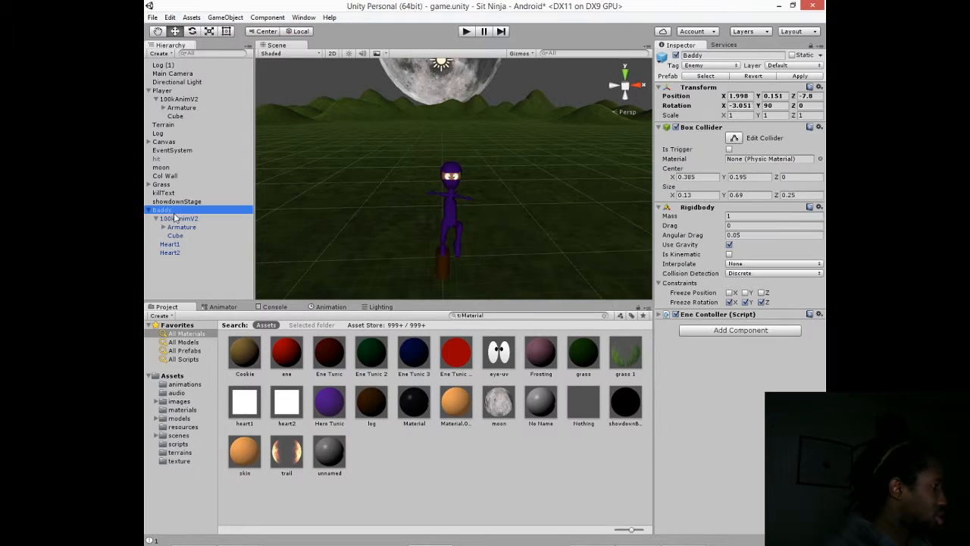
click(786, 76)
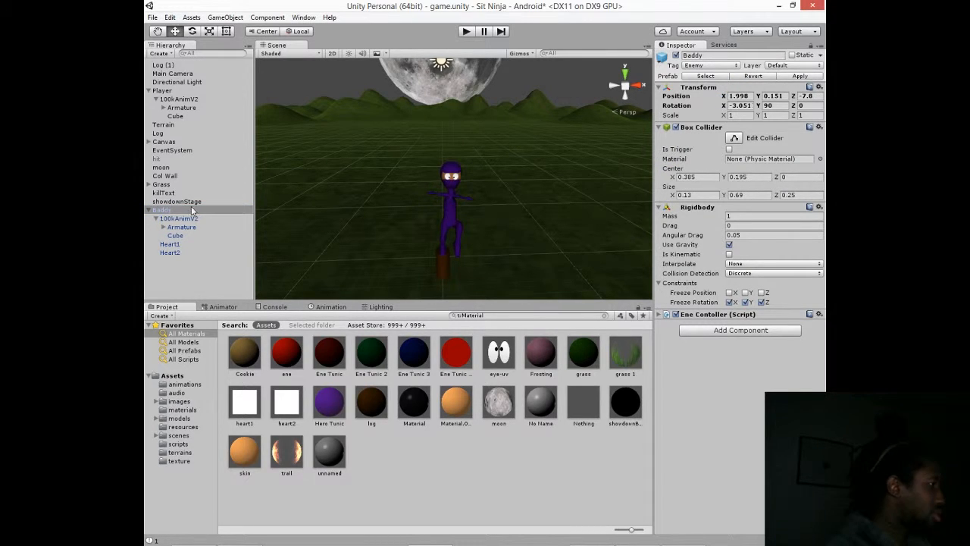
click(162, 212)
key(Delete)
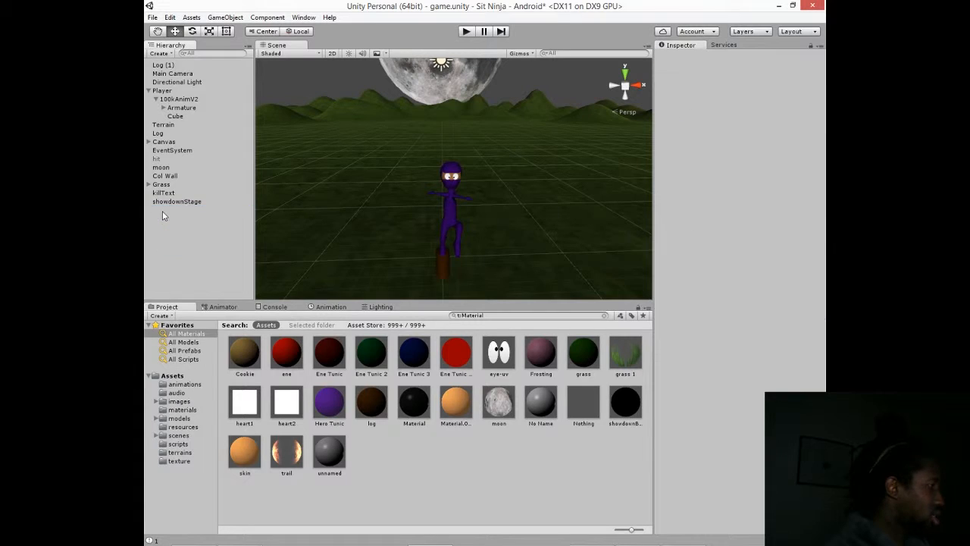
Add the BaddyMenu prefab to the scene's hierarchy and select the Cube child of its 100kAnimV2
click(184, 350)
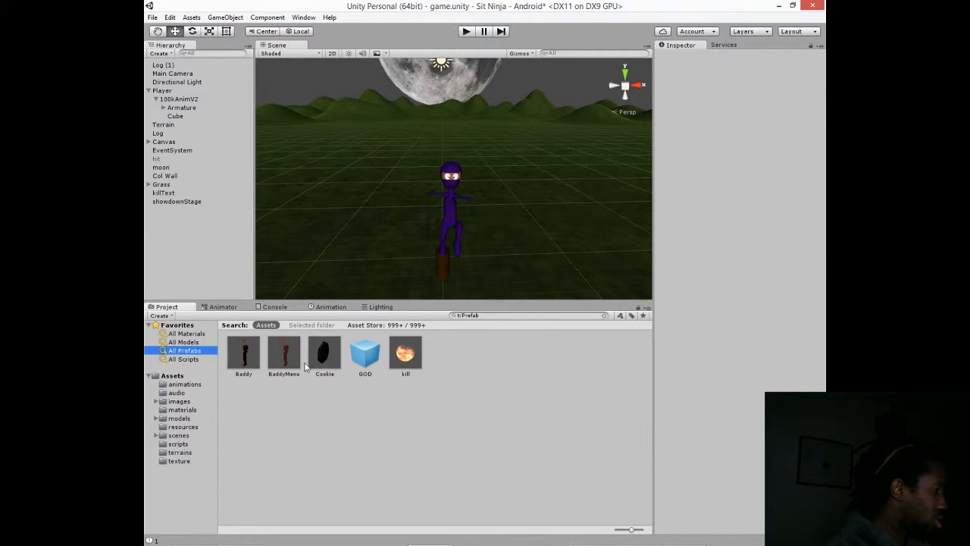
drag(283, 352, 187, 255)
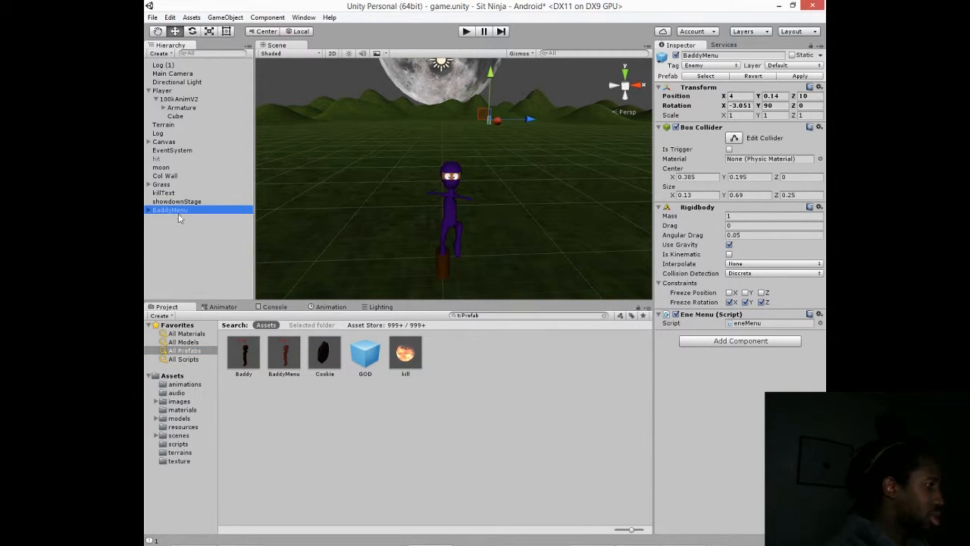
click(169, 236)
click(162, 219)
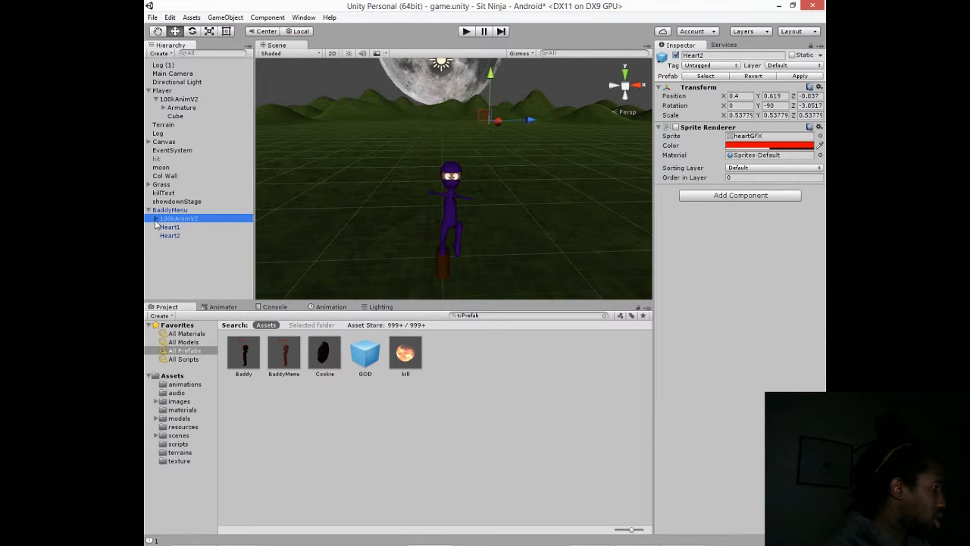
click(156, 218)
click(175, 236)
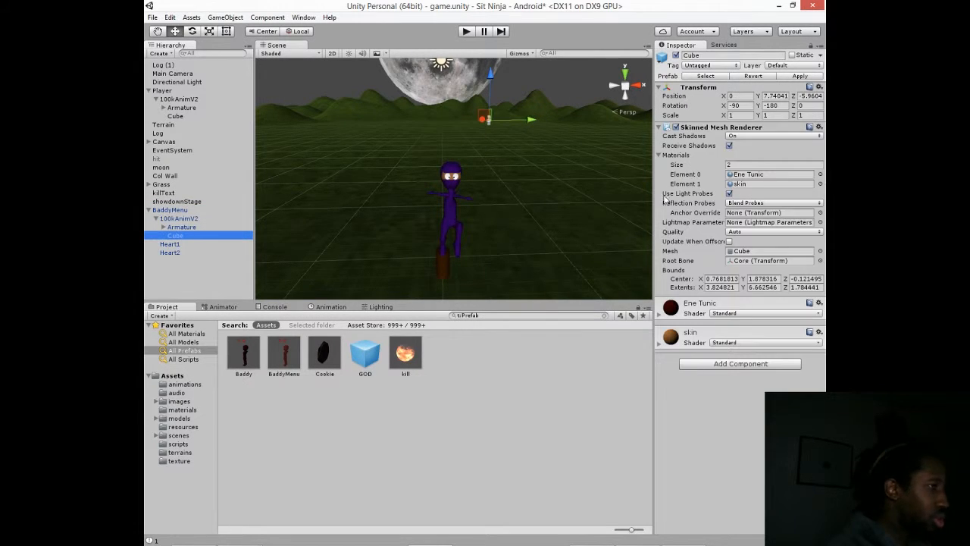
Set the material count of BaddyMenu's Cube to 3 and assign the eye-uv material to Element 2
click(728, 165)
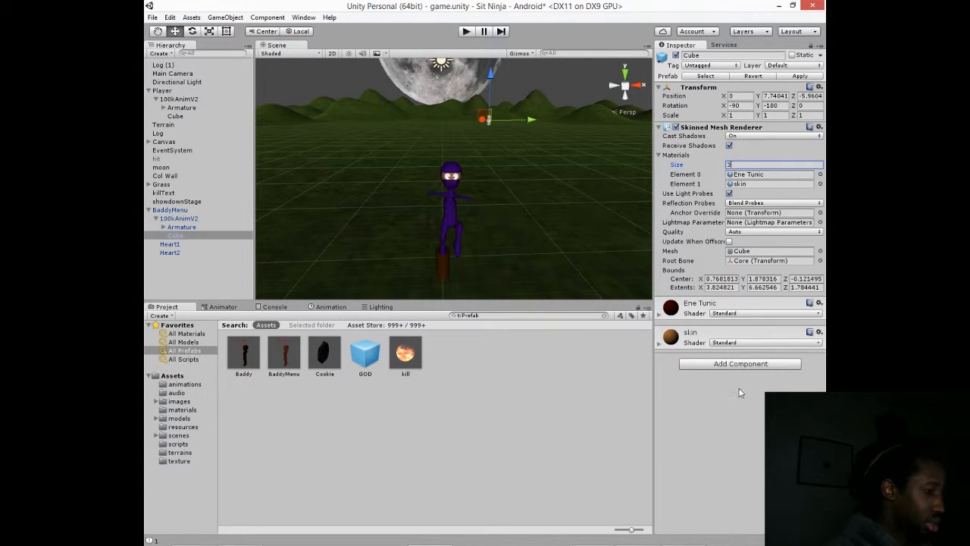
key(Return)
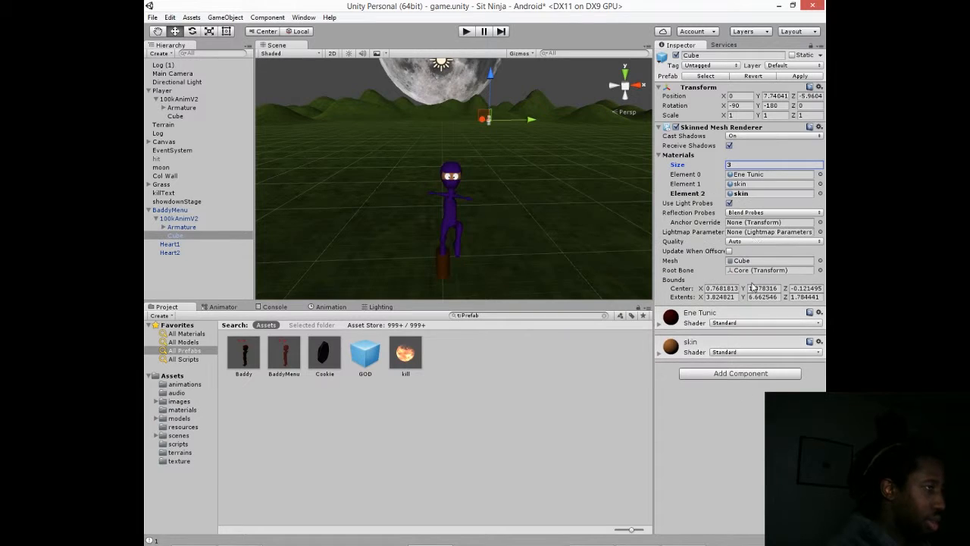
click(187, 335)
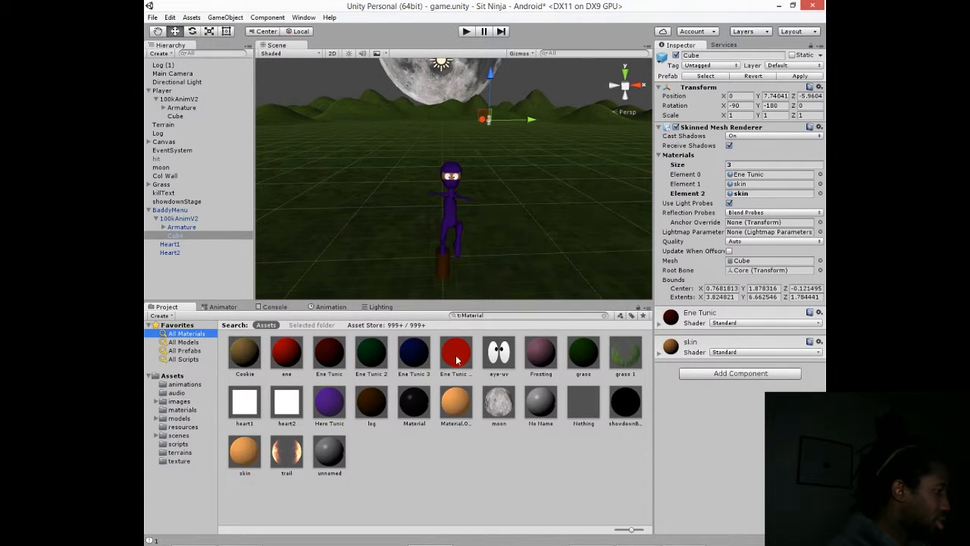
drag(499, 363, 743, 196)
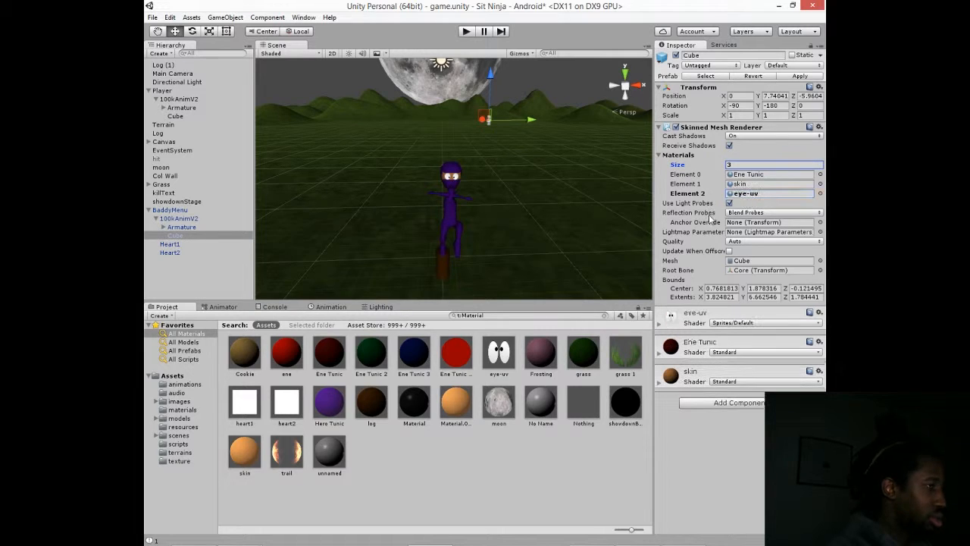
Apply the BaddyMenu instance's changes to its prefab and remove the instance from the scene
click(170, 210)
click(798, 77)
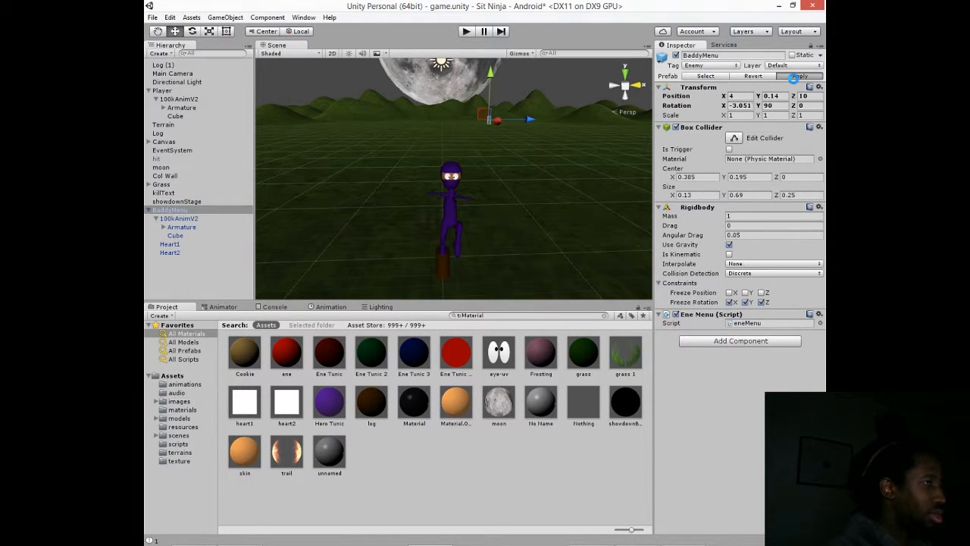
click(163, 213)
key(Delete)
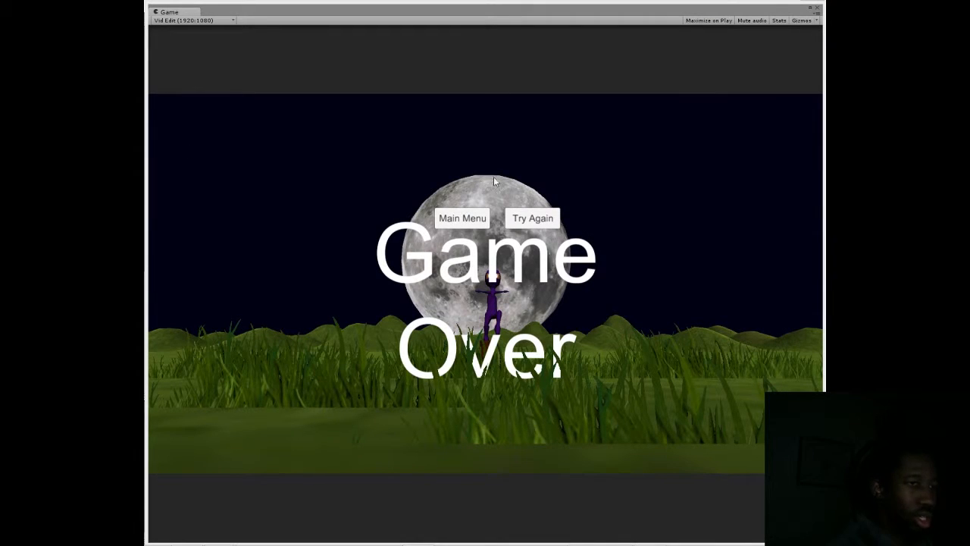
In the running game's settings, recolor the ninja to R 45, G 130, B 227 and return to the main menu
click(485, 218)
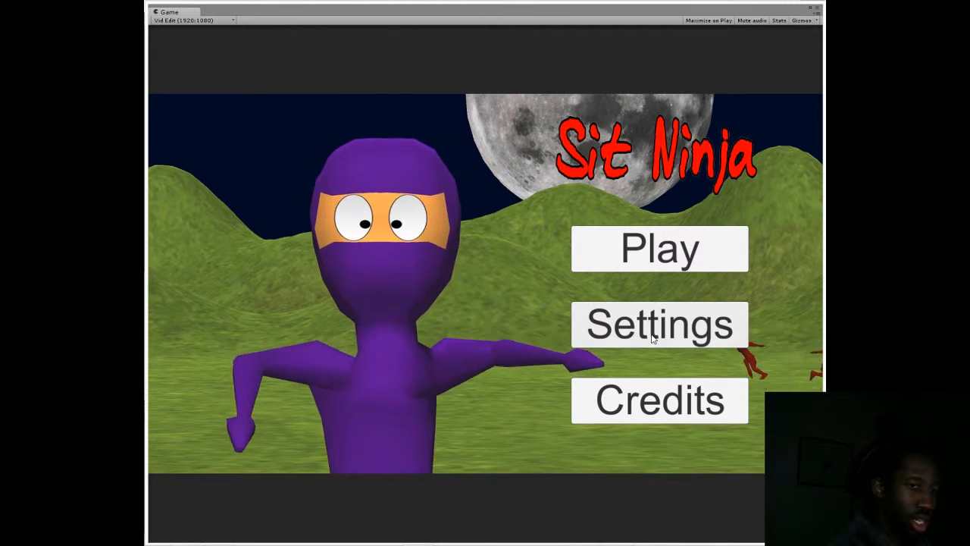
click(629, 325)
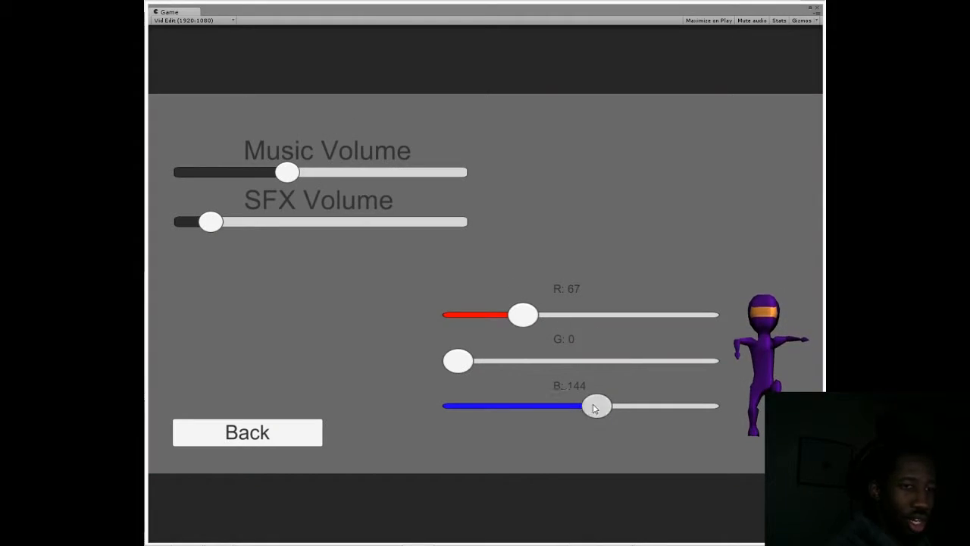
drag(642, 412, 679, 414)
mouse_move(531, 315)
mouse_down()
mouse_move(561, 315)
mouse_move(546, 316)
mouse_up()
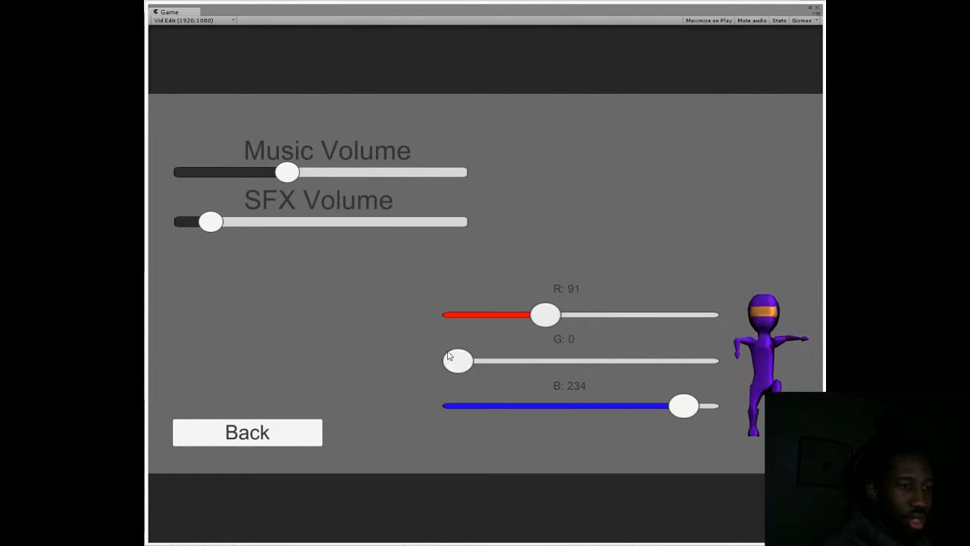
drag(449, 356, 634, 366)
mouse_move(683, 406)
mouse_down()
mouse_move(548, 407)
mouse_move(675, 410)
mouse_up()
drag(534, 317, 489, 321)
drag(633, 360, 584, 361)
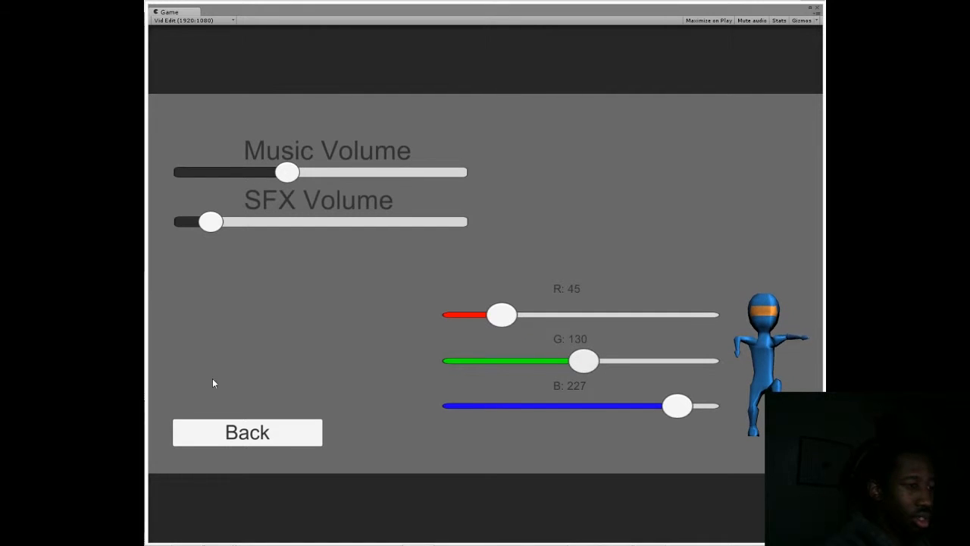
click(239, 438)
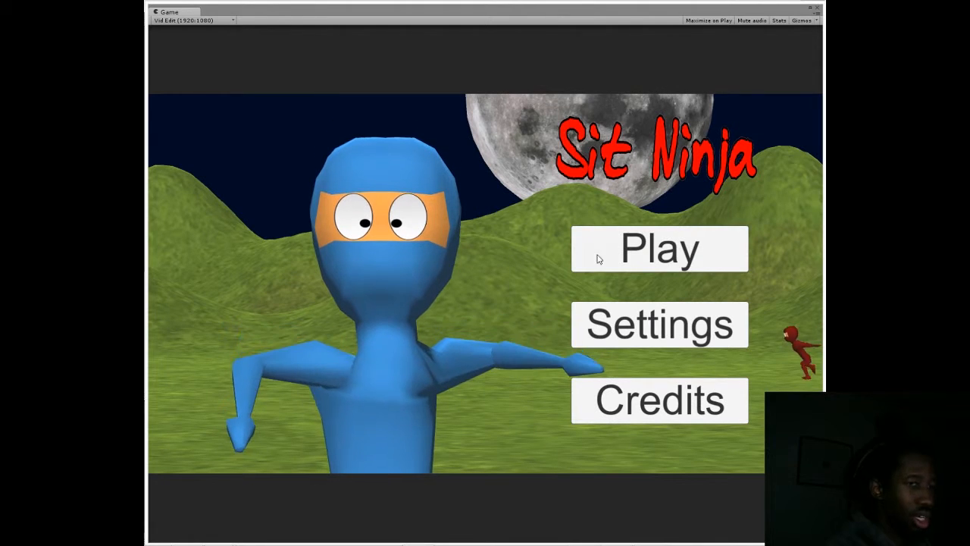
Start a round from the main menu and play-test it by slashing through the showdown and the approaching red enemies
click(671, 256)
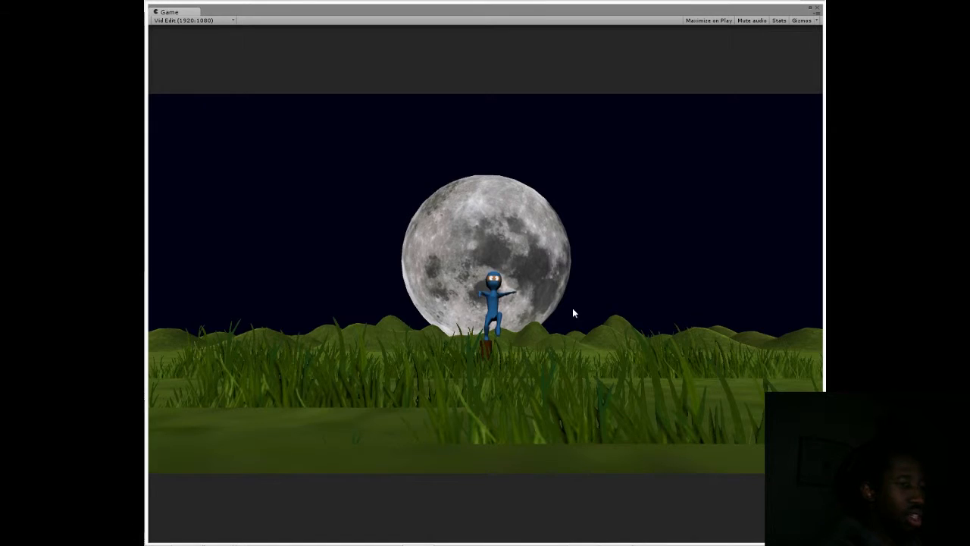
drag(562, 309, 440, 233)
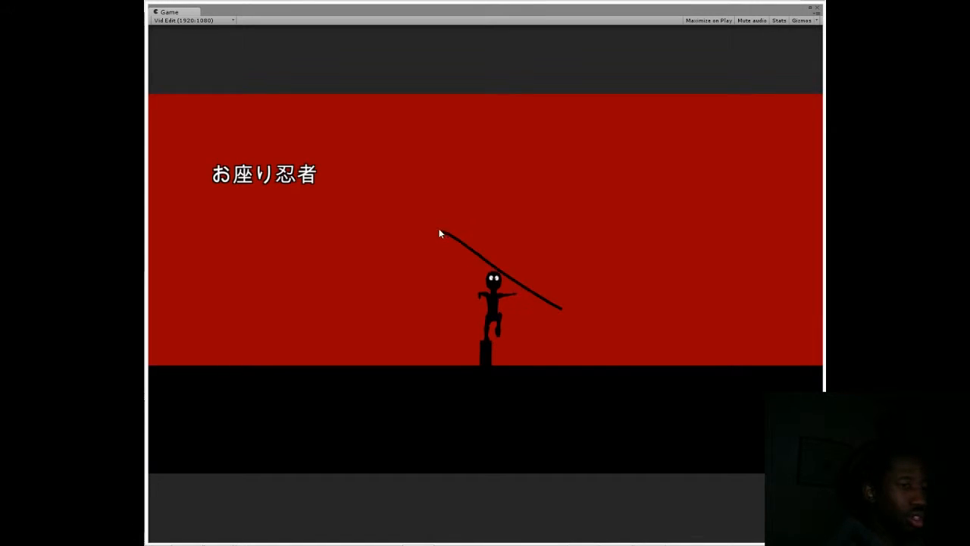
mouse_move(331, 290)
mouse_down()
mouse_move(297, 290)
mouse_move(760, 248)
mouse_up()
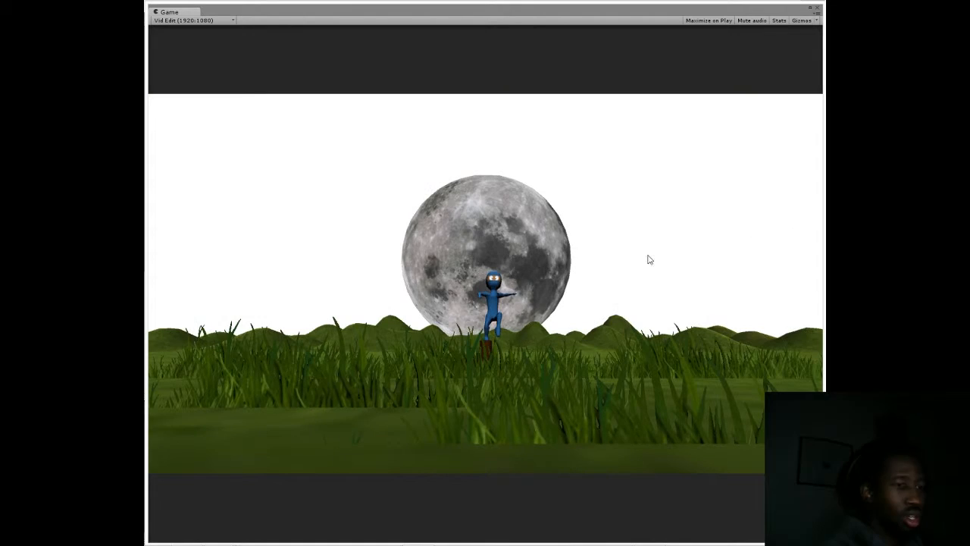
mouse_move(591, 267)
mouse_down()
mouse_move(348, 298)
mouse_move(297, 213)
mouse_move(331, 309)
mouse_move(568, 328)
mouse_move(424, 242)
mouse_move(338, 316)
mouse_move(450, 243)
mouse_move(599, 336)
mouse_move(689, 343)
mouse_up()
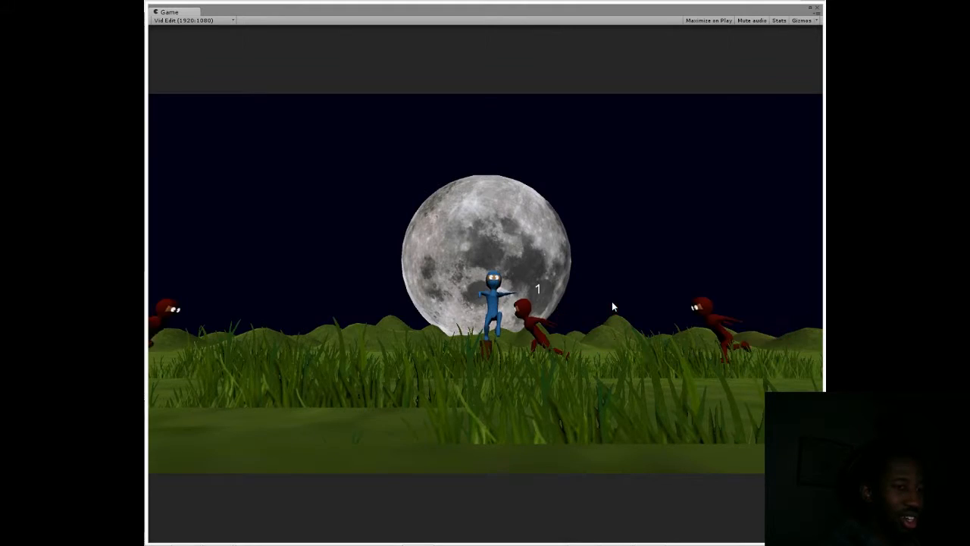
drag(523, 320, 646, 331)
drag(540, 310, 303, 307)
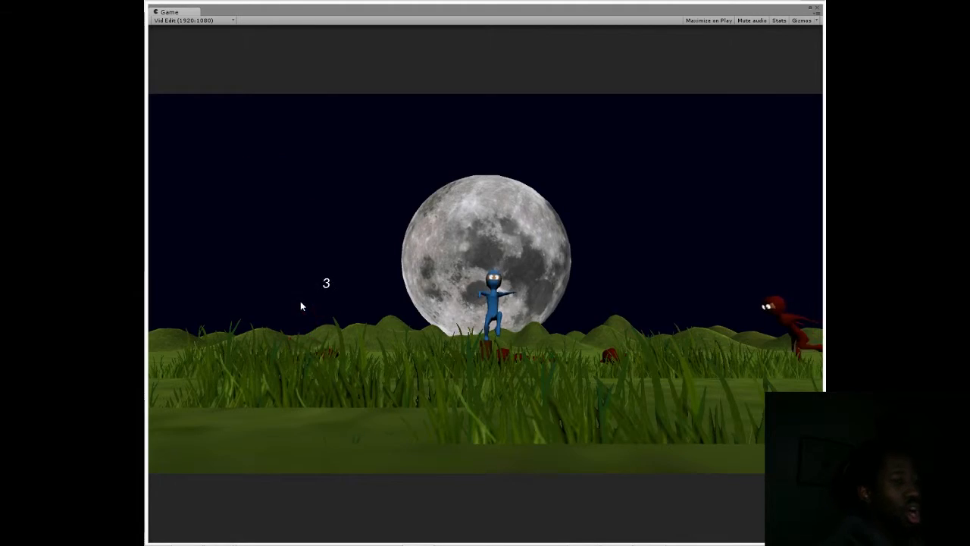